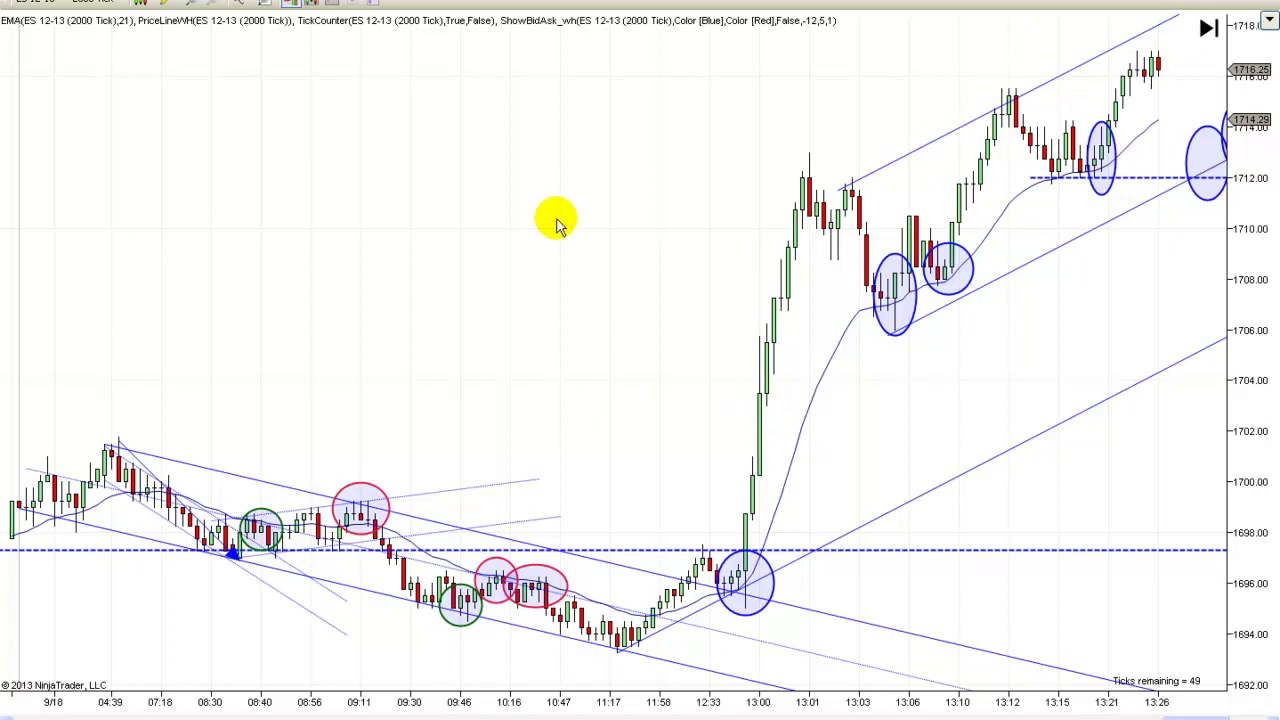
Examine the chart from the afternoon rally back to the morning's falling channel and its circled reversal areas
scroll(787, 195, "up", 5)
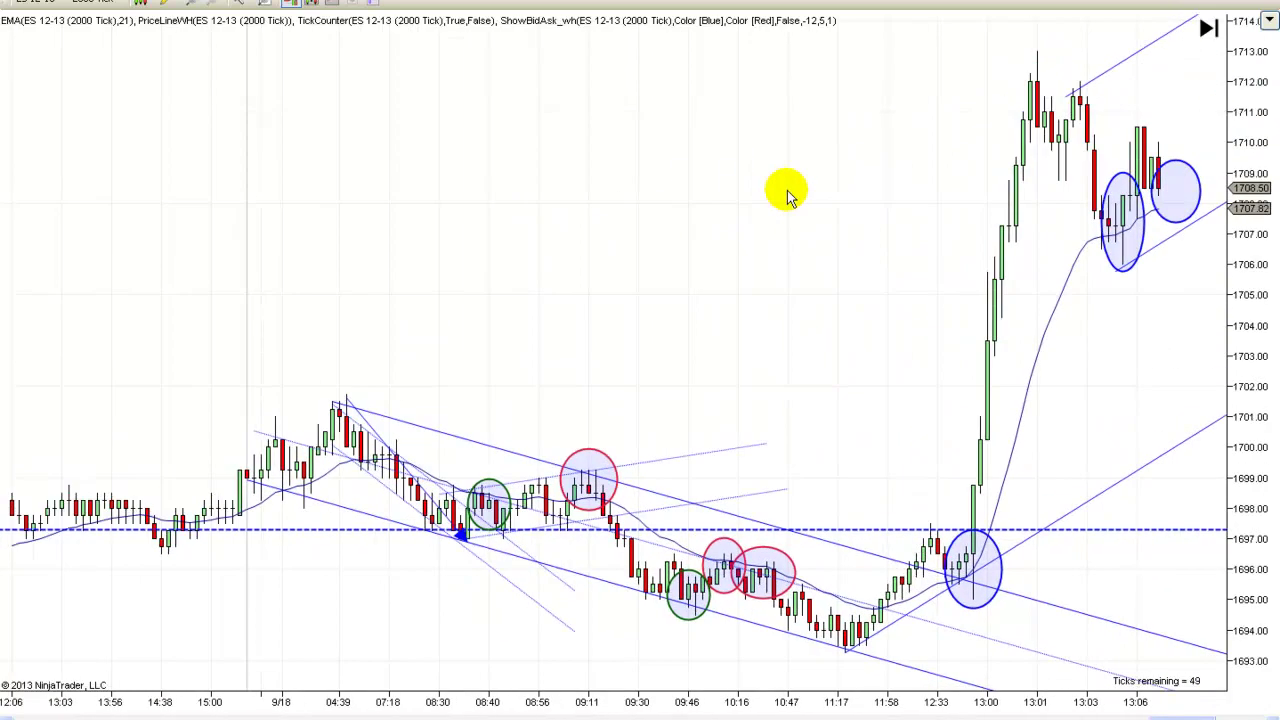
left_click_drag(787, 195, 989, 168)
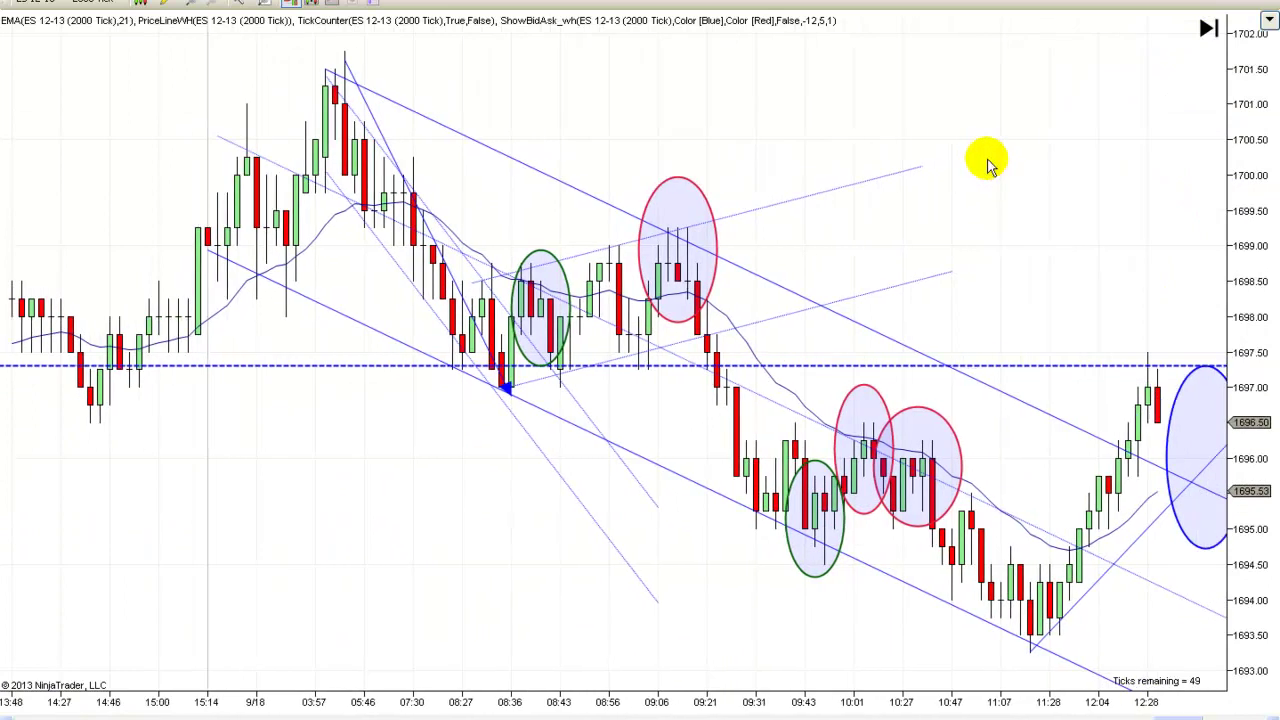
left_click_drag(1068, 129, 1058, 135)
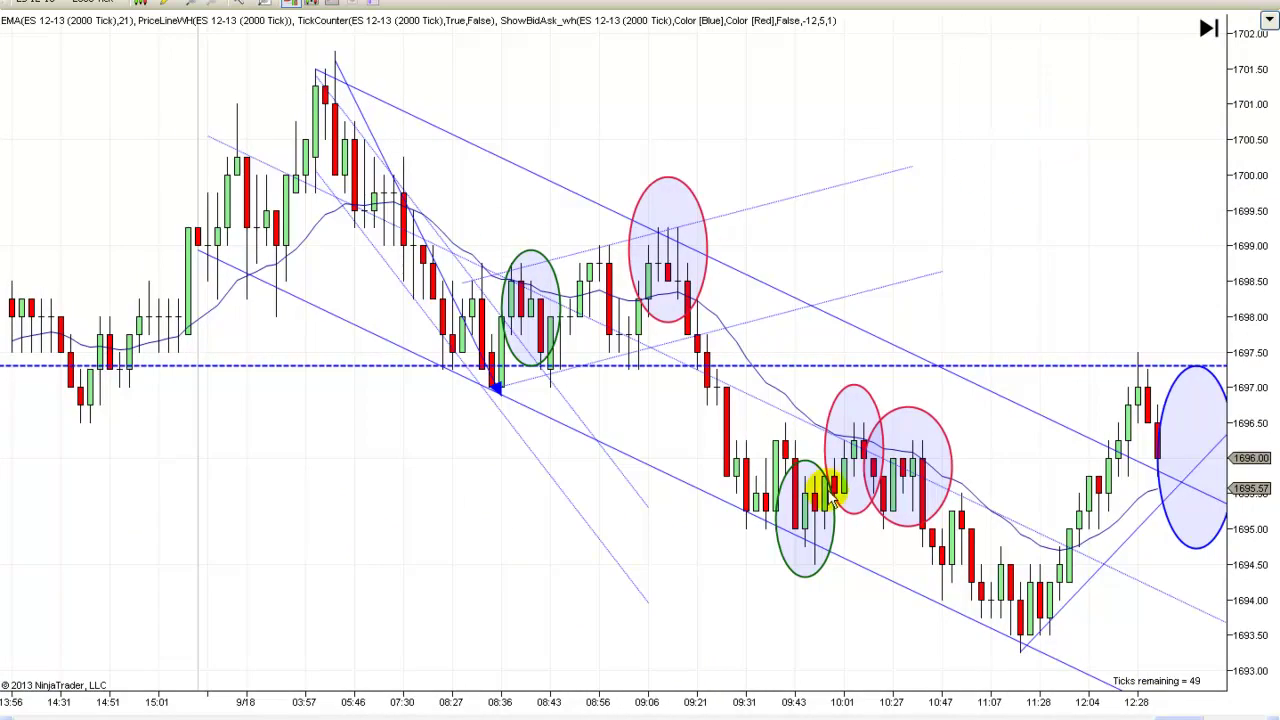
left_click_drag(960, 300, 690, 302)
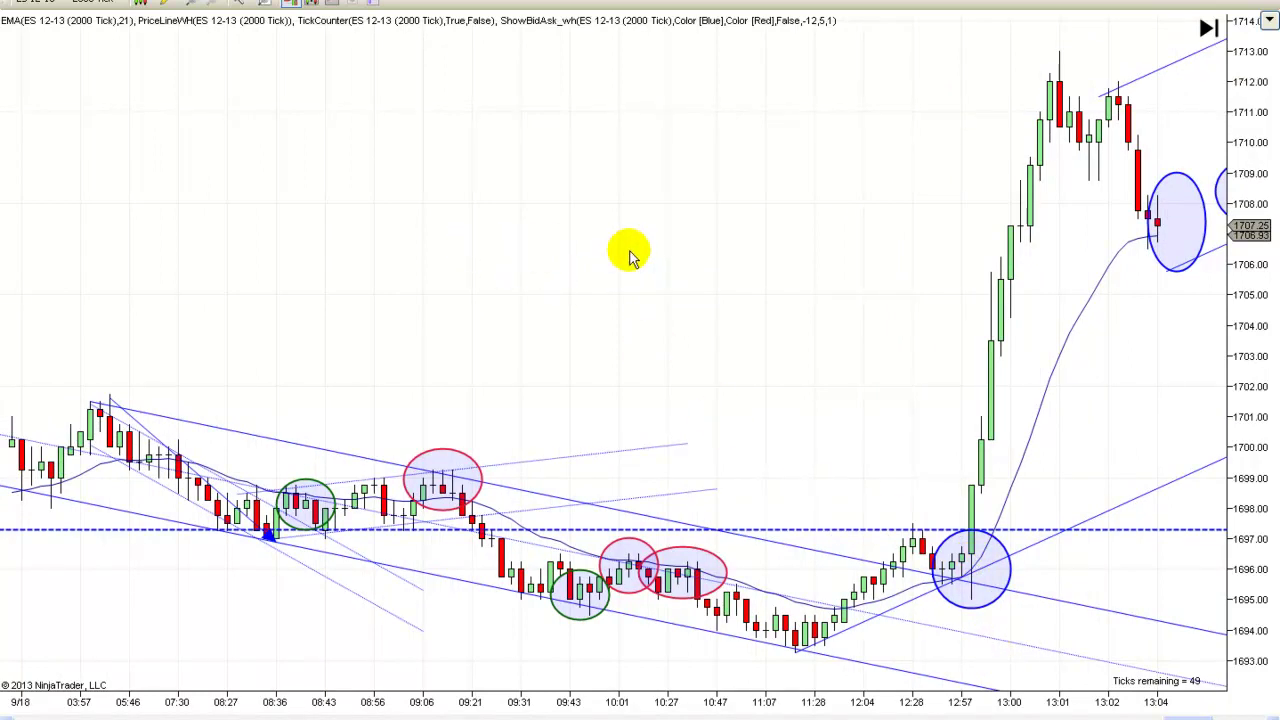
left_click_drag(526, 240, 636, 247)
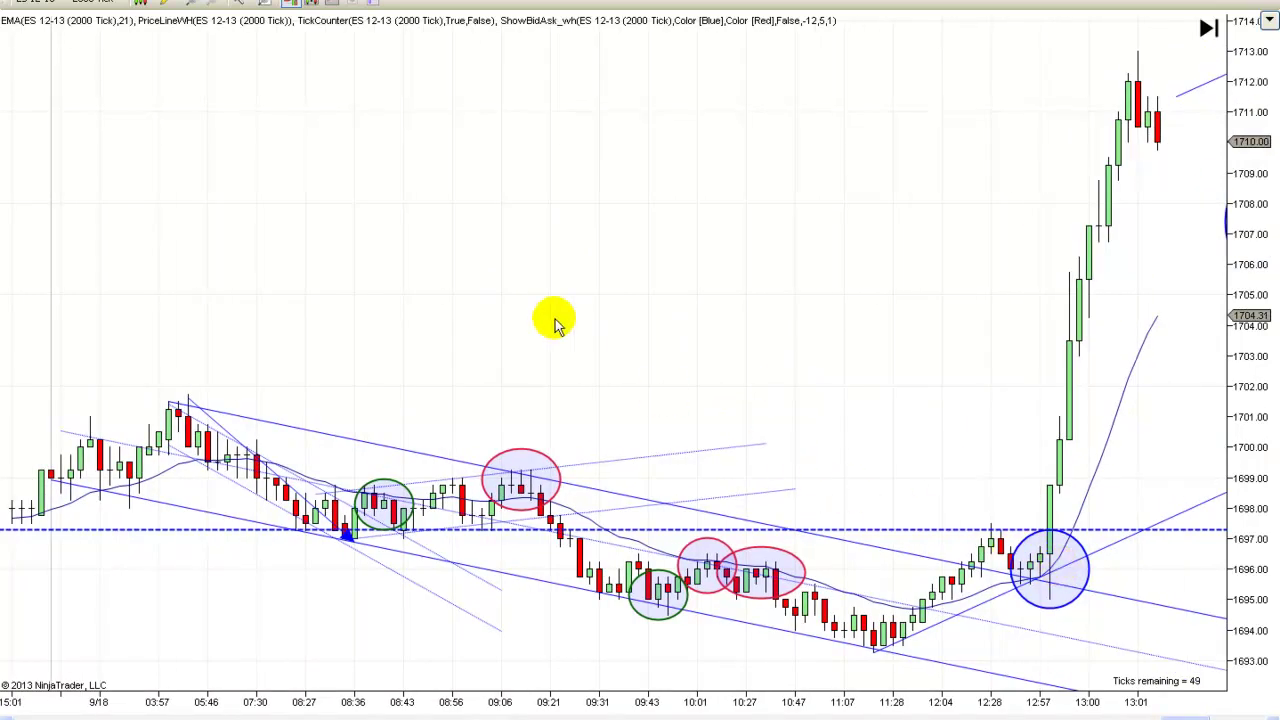
scroll(757, 314, "up", 5)
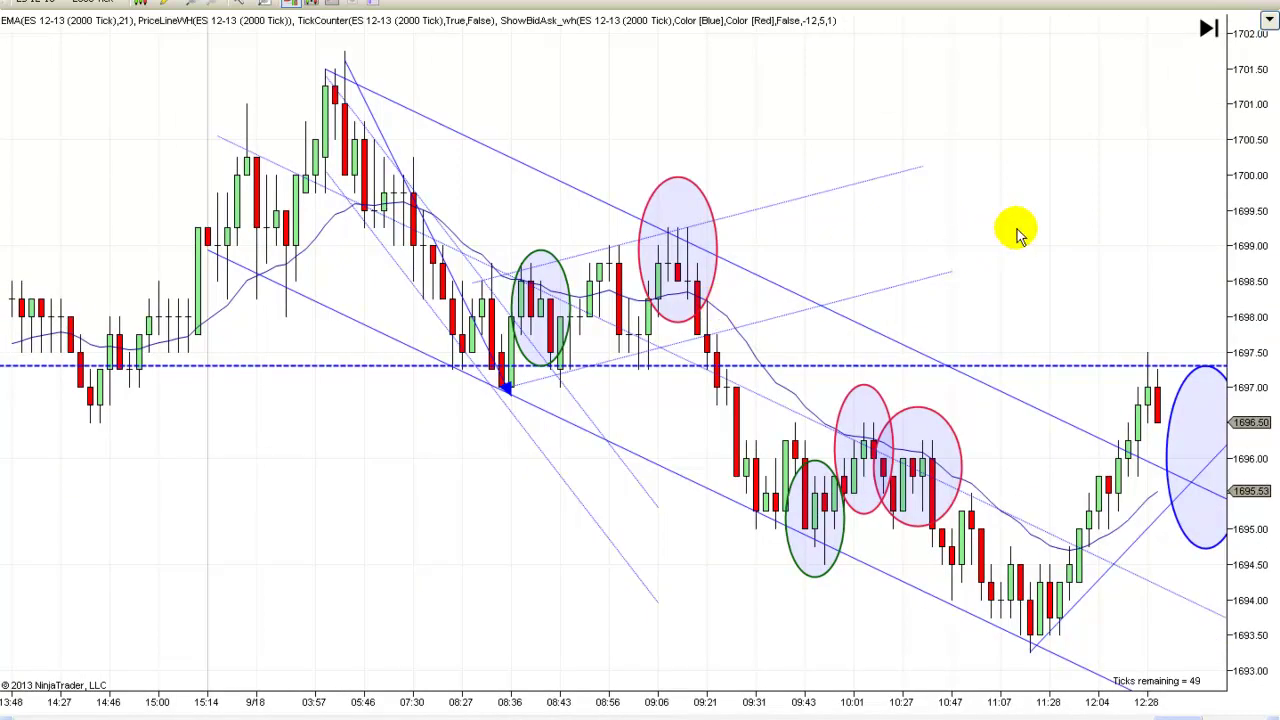
left_click_drag(1017, 233, 1066, 236)
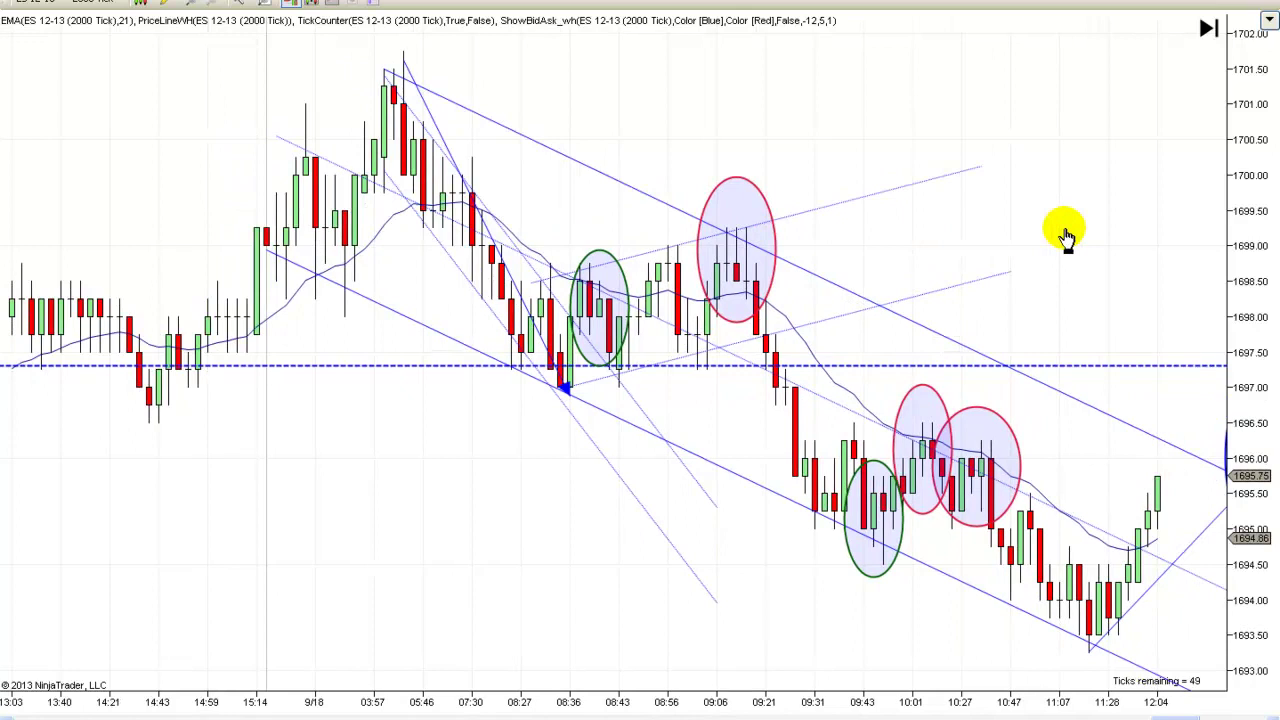
left_click_drag(1066, 236, 1103, 229)
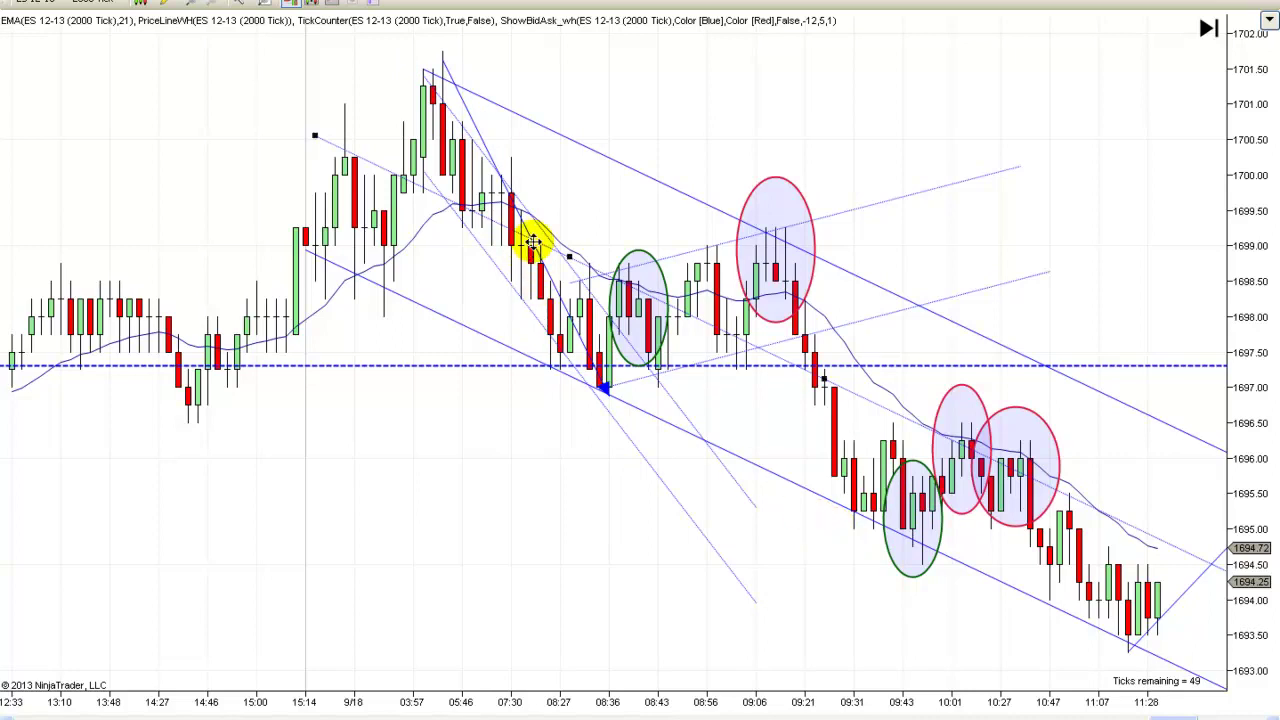
Compare the two down legs by placing the first leg's arrow on the decline from the 09:06 high, and return it
left_click_drag(548, 268, 871, 438)
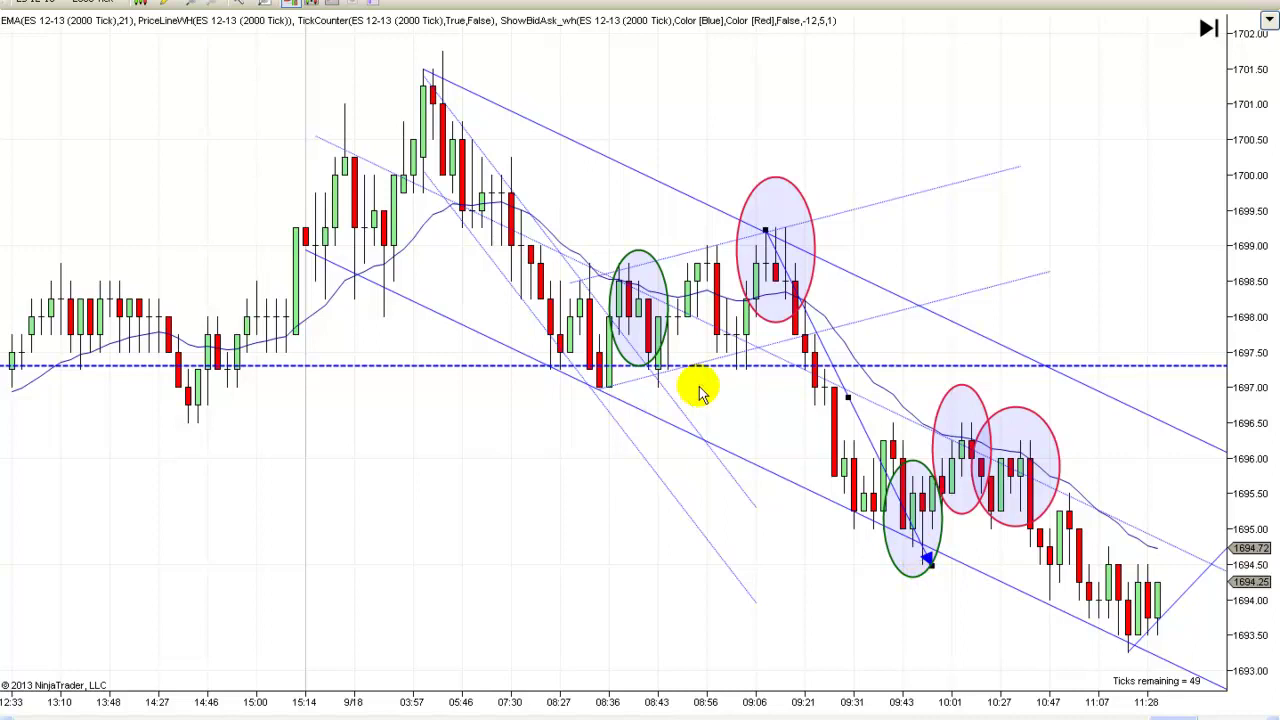
mouse_move(850, 401)
left_mouse_down()
mouse_move(756, 382)
mouse_move(540, 260)
mouse_move(523, 233)
mouse_move(826, 380)
mouse_move(860, 412)
left_mouse_up()
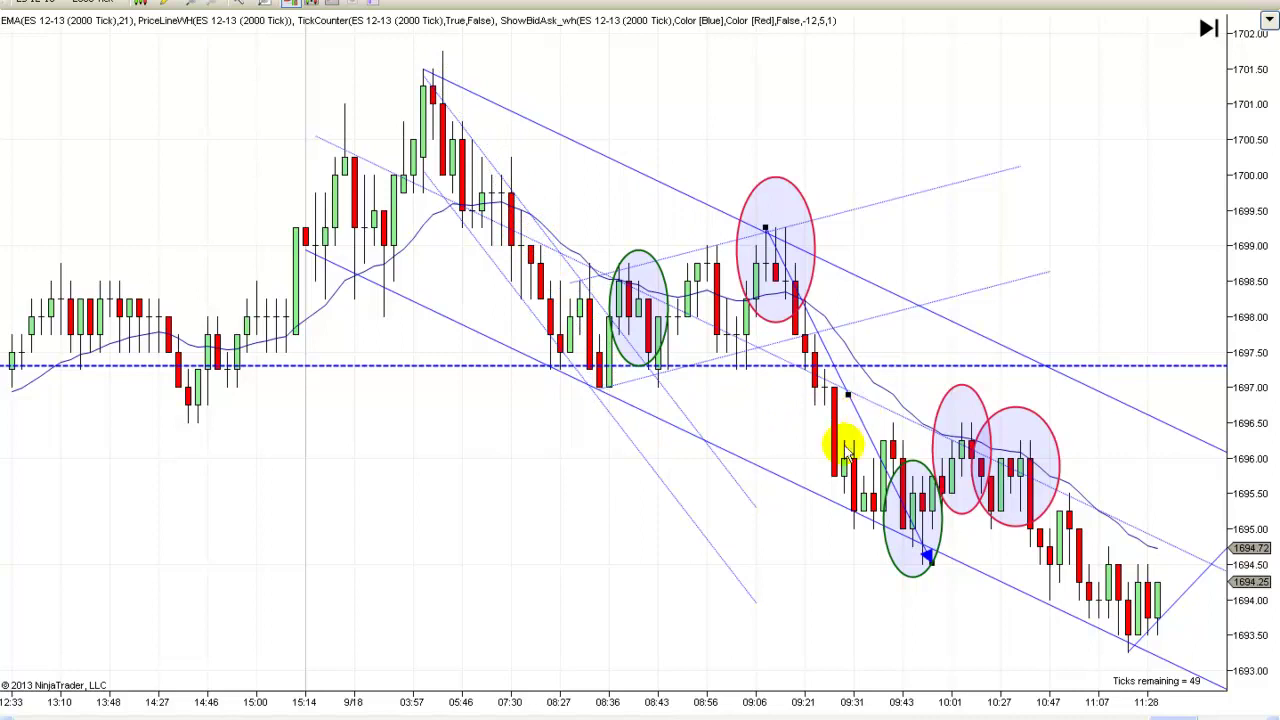
left_click_drag(857, 634, 540, 610)
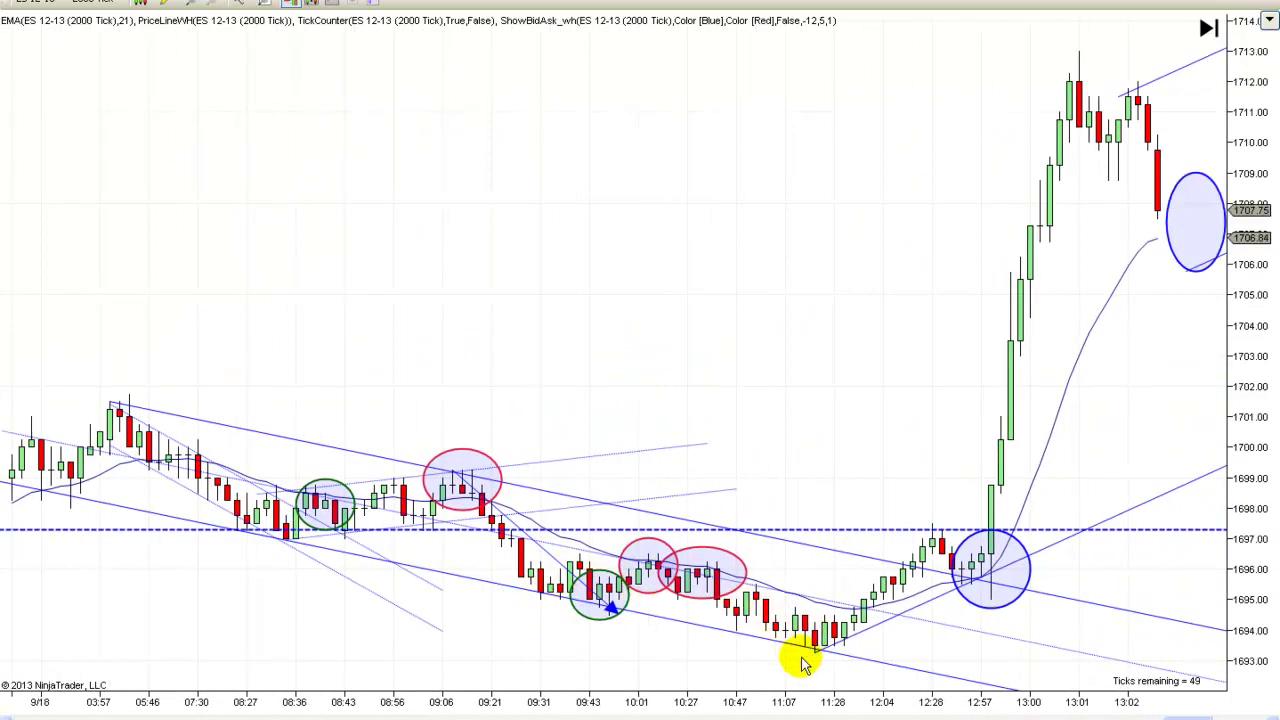
left_click_drag(547, 241, 910, 278)
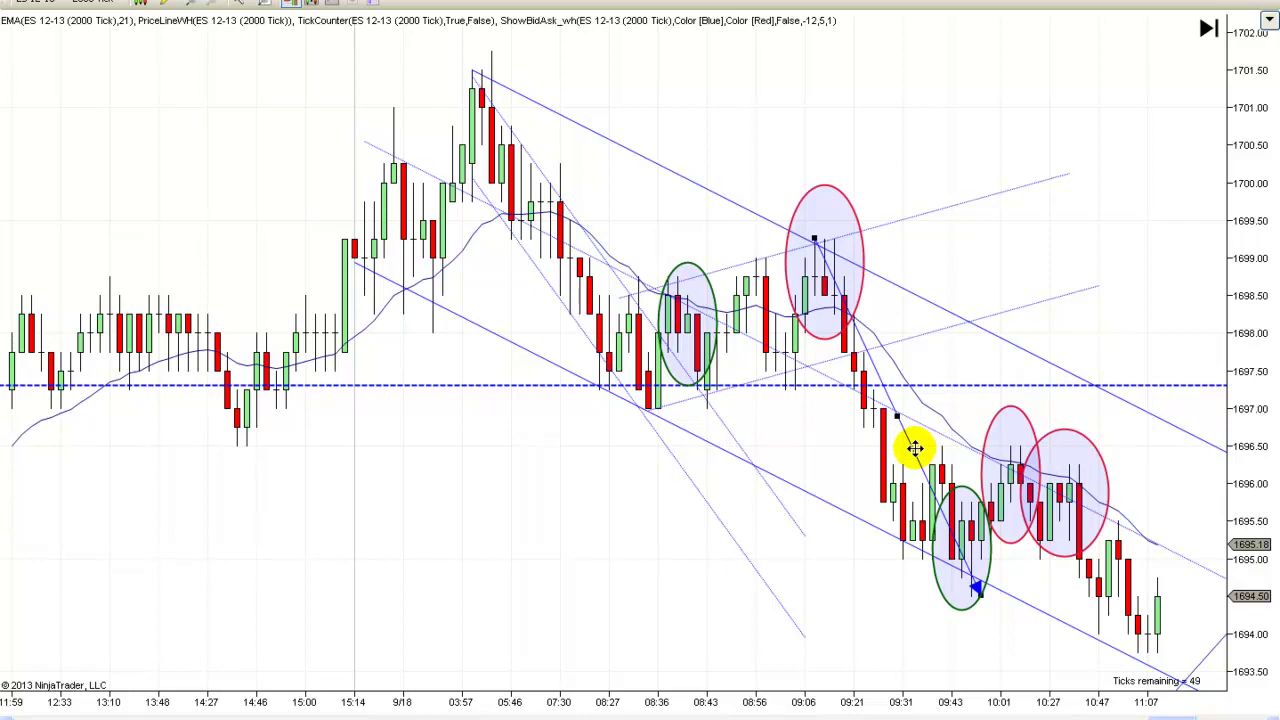
mouse_move(915, 448)
left_mouse_down()
mouse_move(820, 371)
mouse_move(563, 251)
mouse_move(583, 271)
mouse_move(589, 262)
left_mouse_up()
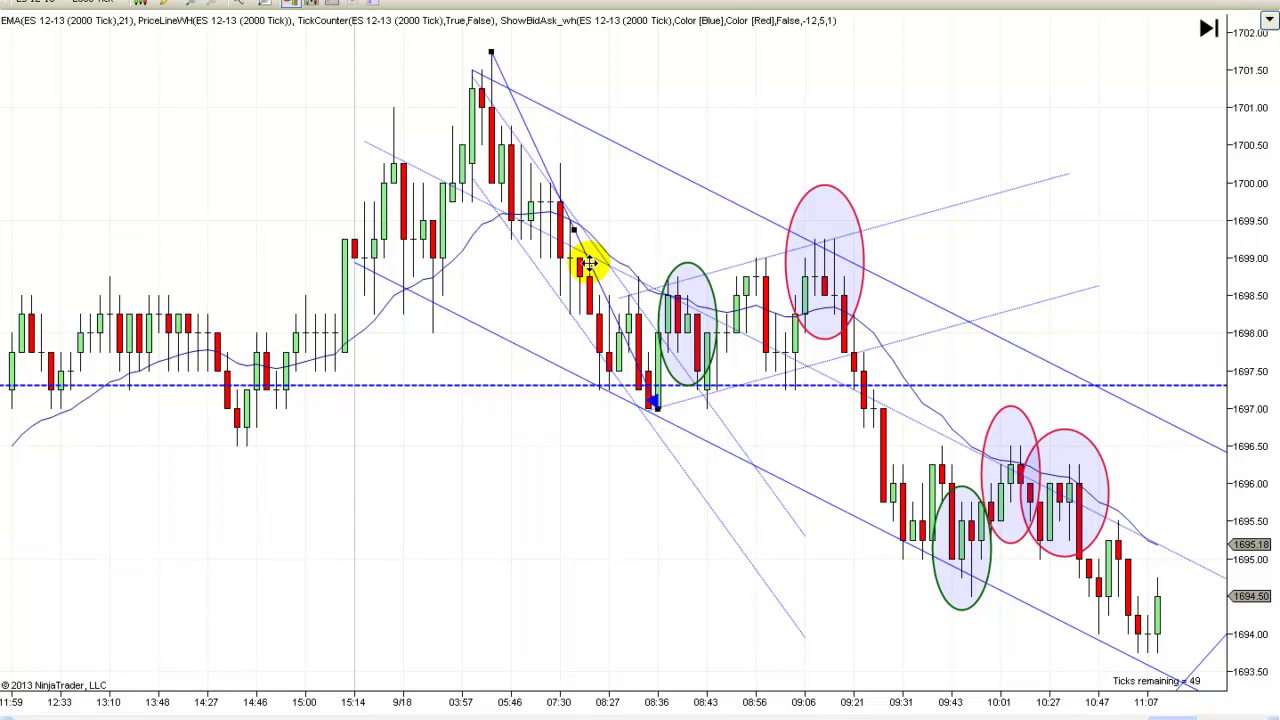
Lay the arrow over the second down leg once more, review the channel, and put it back on the first leg
mouse_move(588, 263)
left_mouse_down()
mouse_move(877, 351)
mouse_move(874, 437)
mouse_move(931, 450)
mouse_move(919, 452)
left_mouse_up()
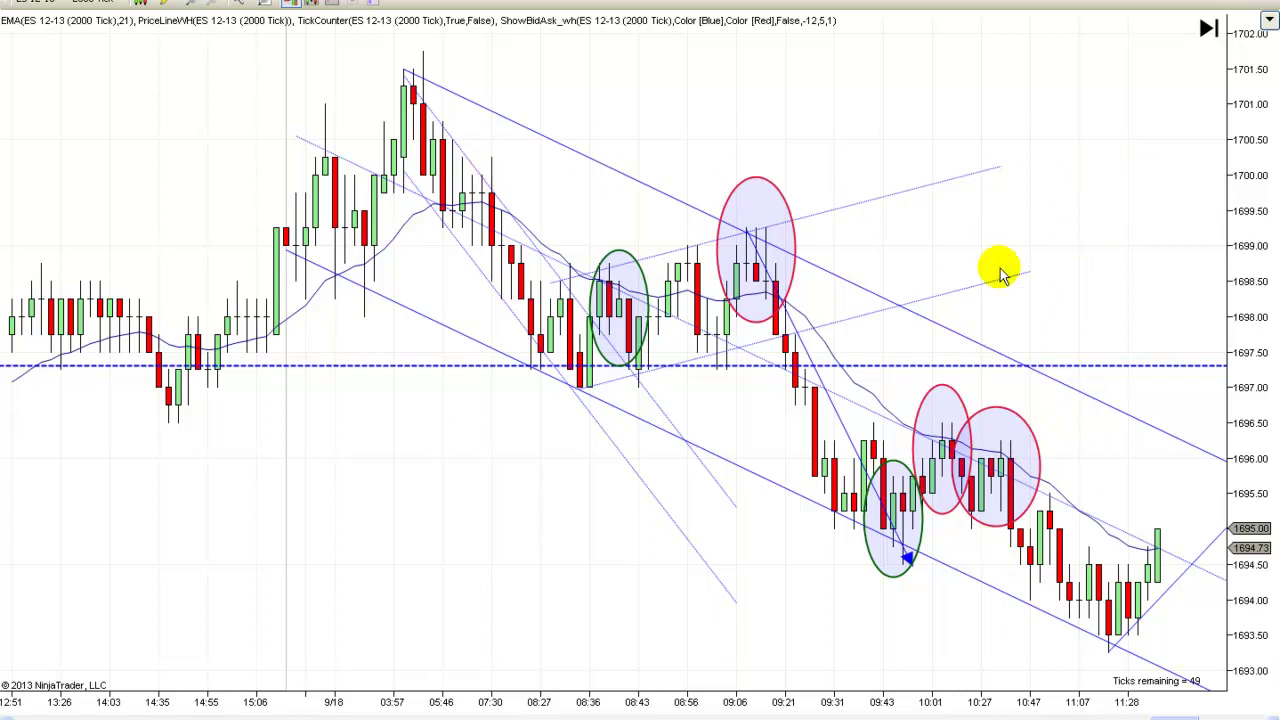
scroll(903, 214, "down", 5)
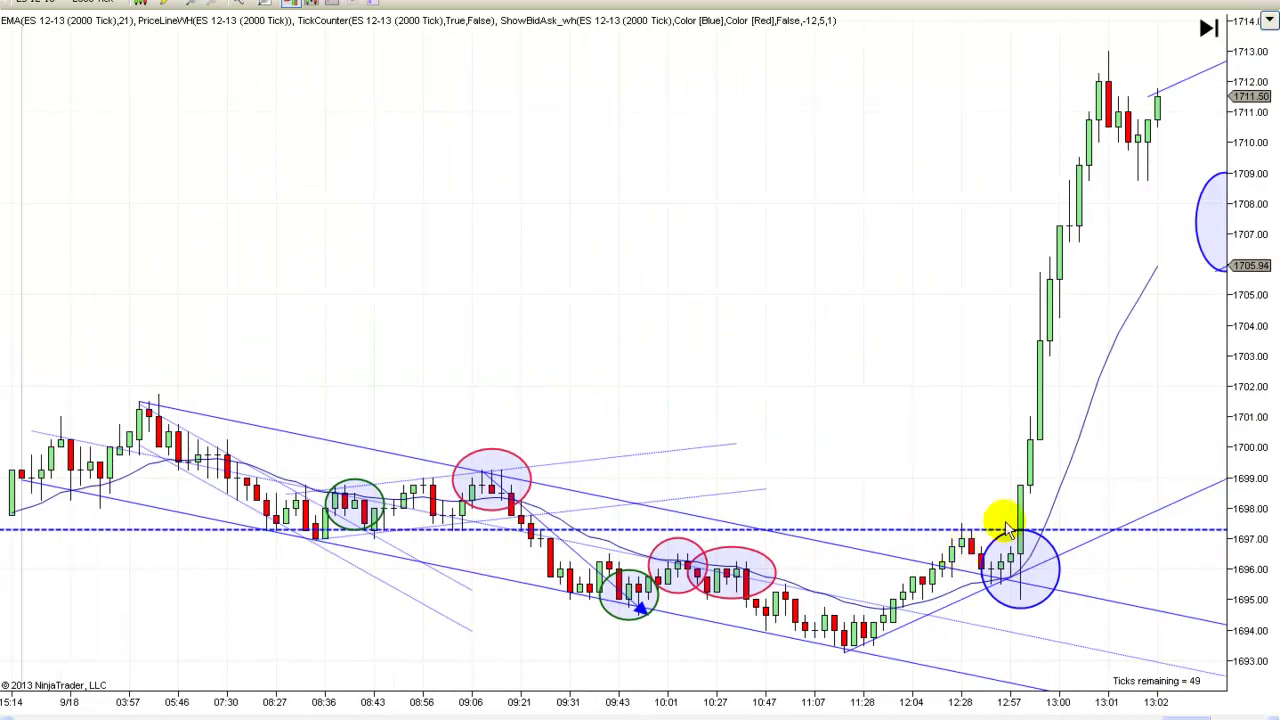
scroll(830, 217, "up", 5)
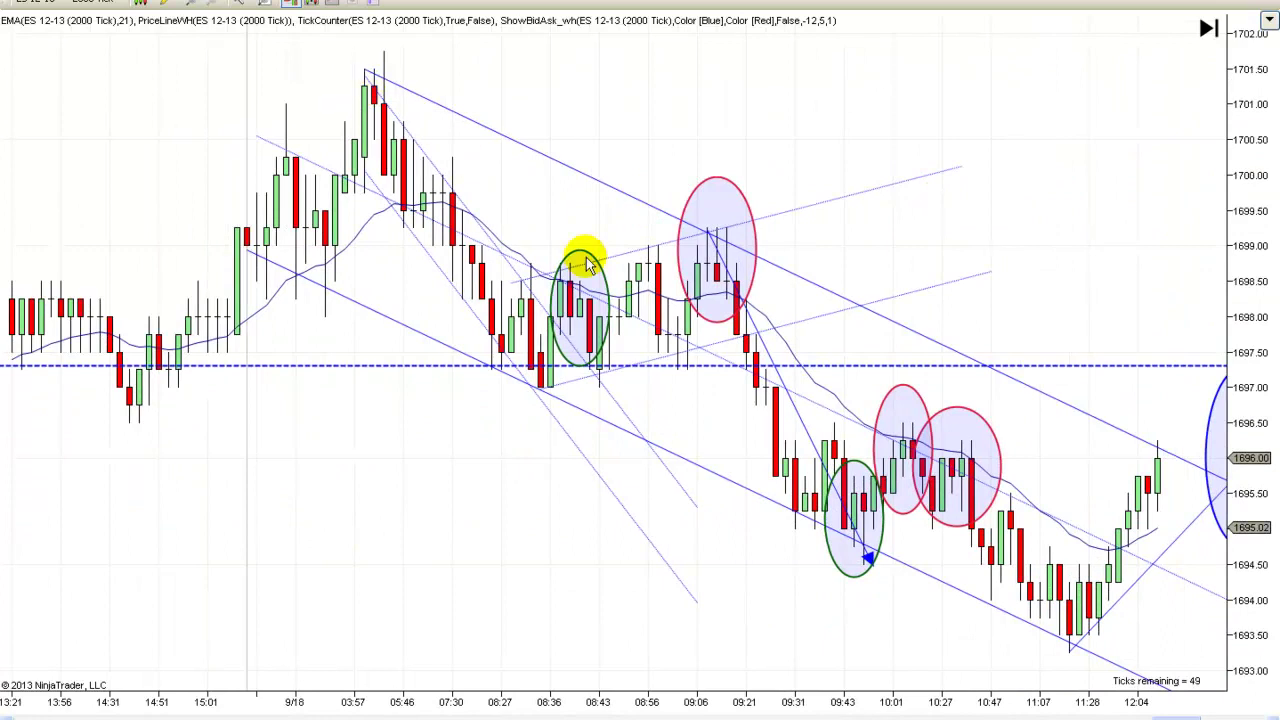
scroll(1090, 248, "down", 1)
scroll(1090, 248, "down", 2)
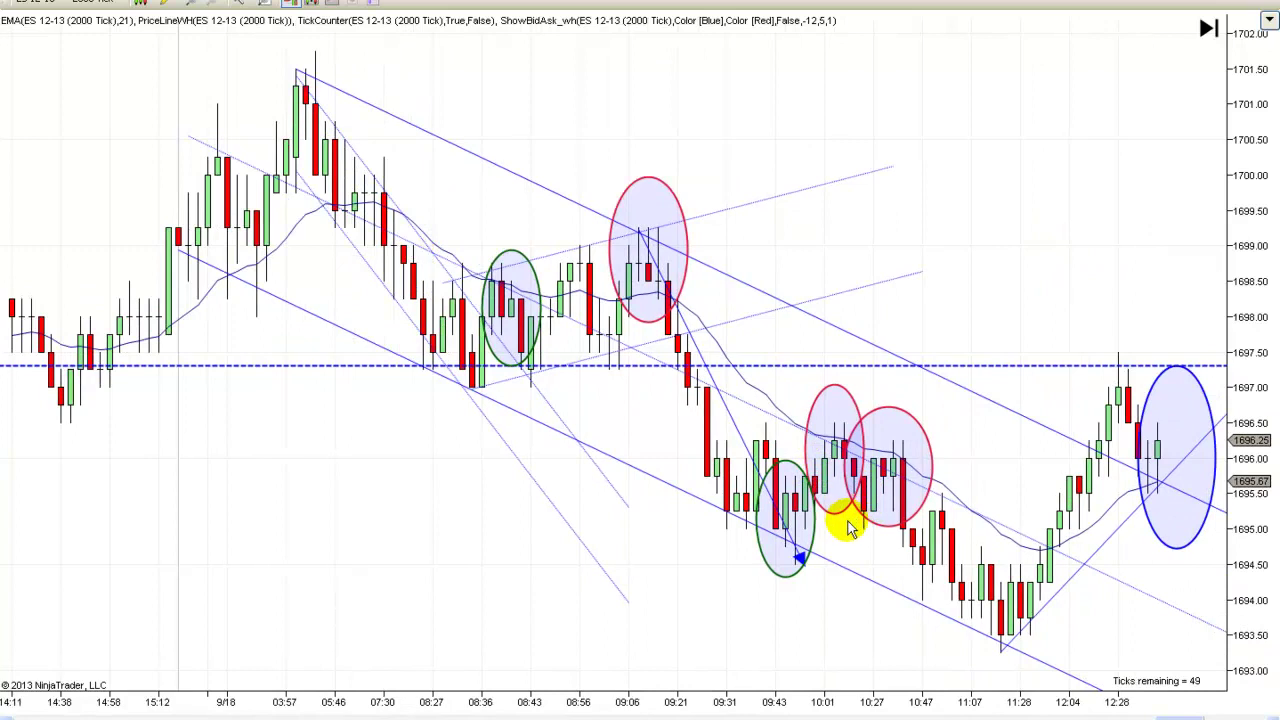
scroll(896, 655, "up", 1)
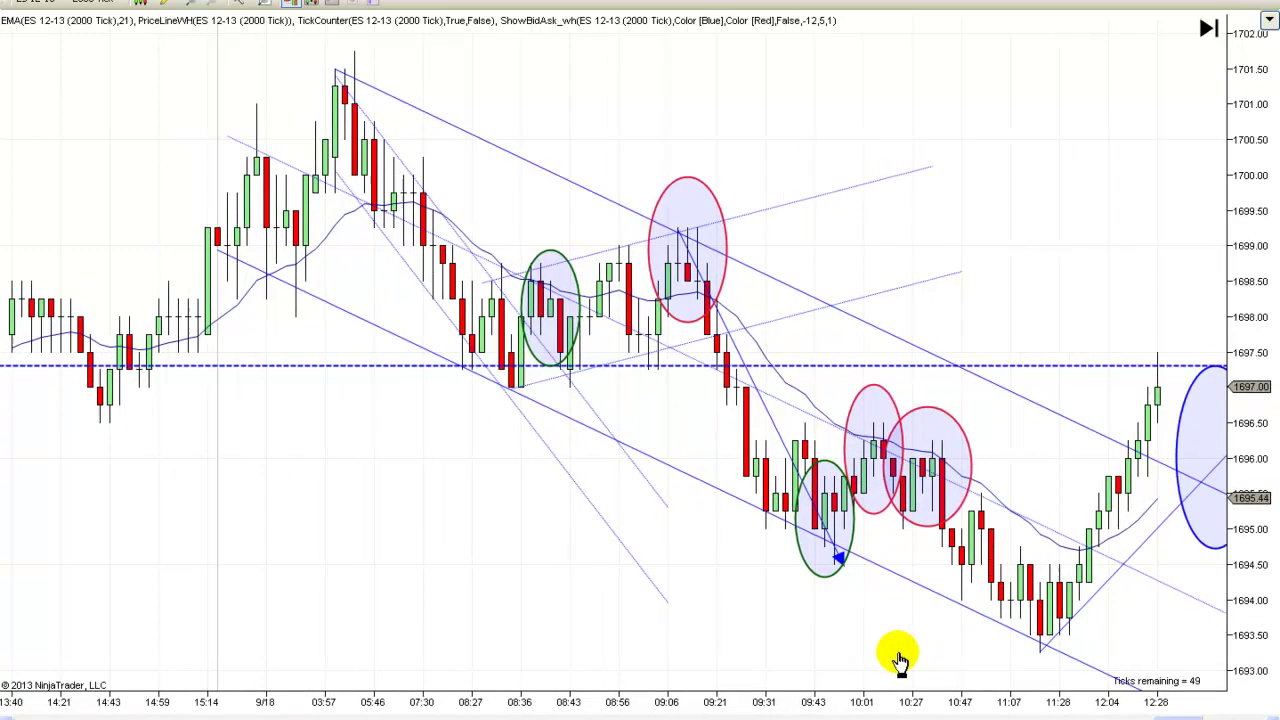
scroll(896, 655, "up", 2)
left_click_drag(843, 441, 518, 266)
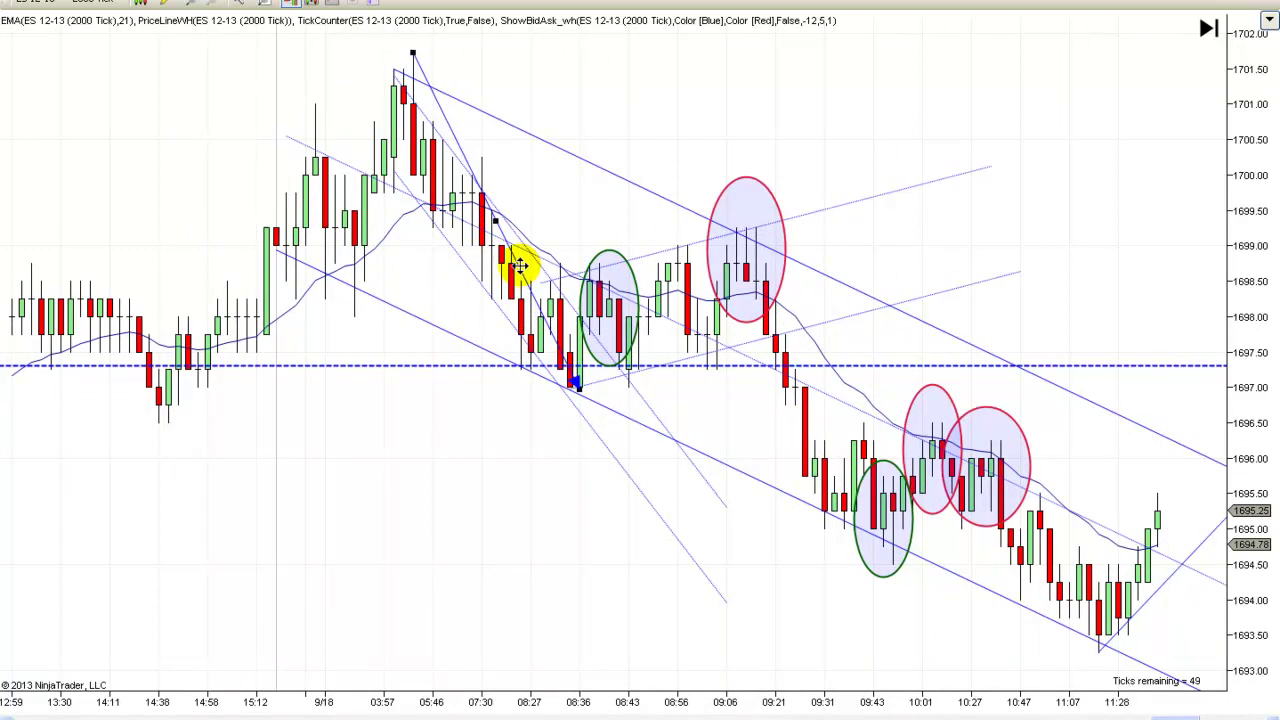
Lower the dashed horizontal line slightly to about 1697.25 and check it against the morning lows
scroll(531, 444, "up", 1)
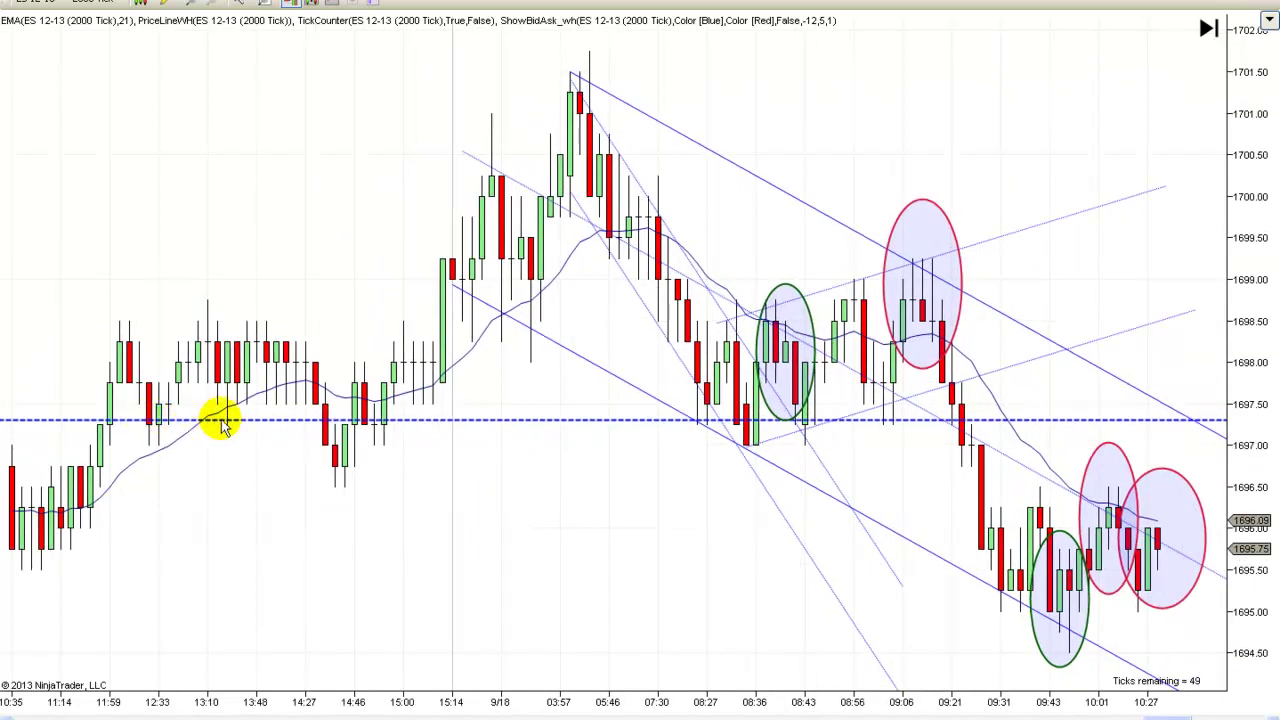
left_click(277, 421)
left_click_drag(277, 421, 706, 486)
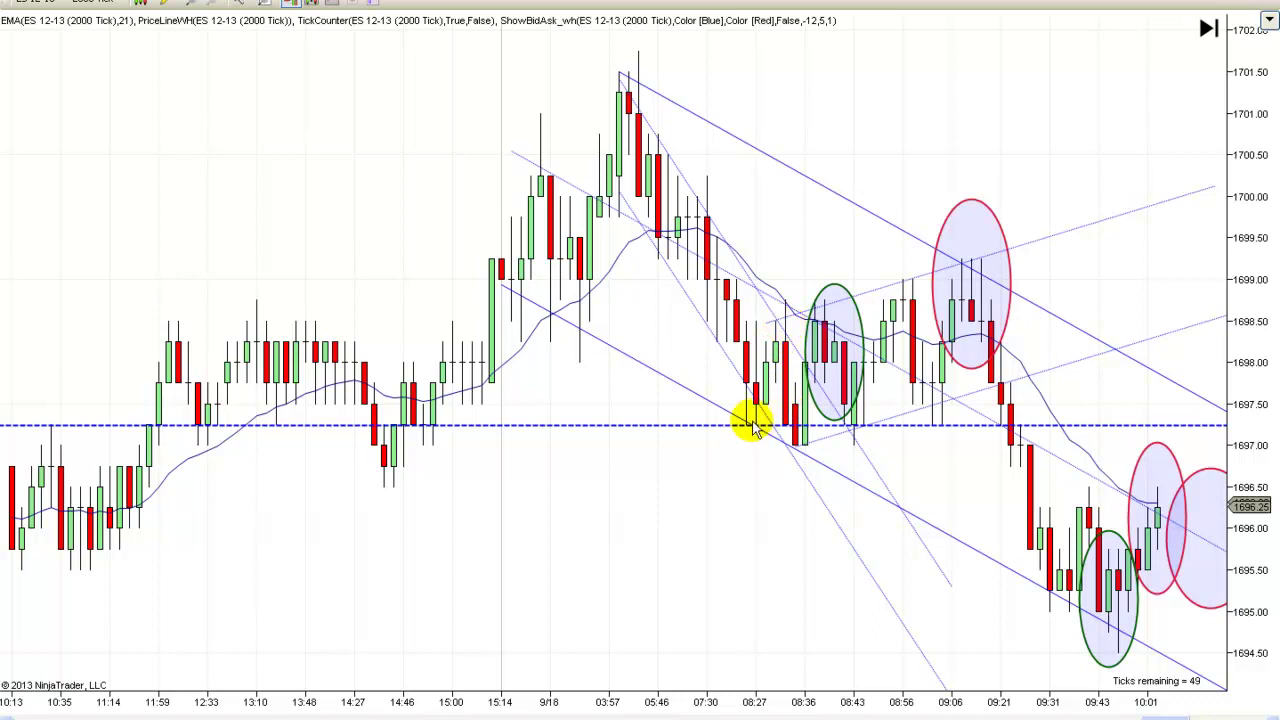
left_click_drag(737, 500, 700, 486)
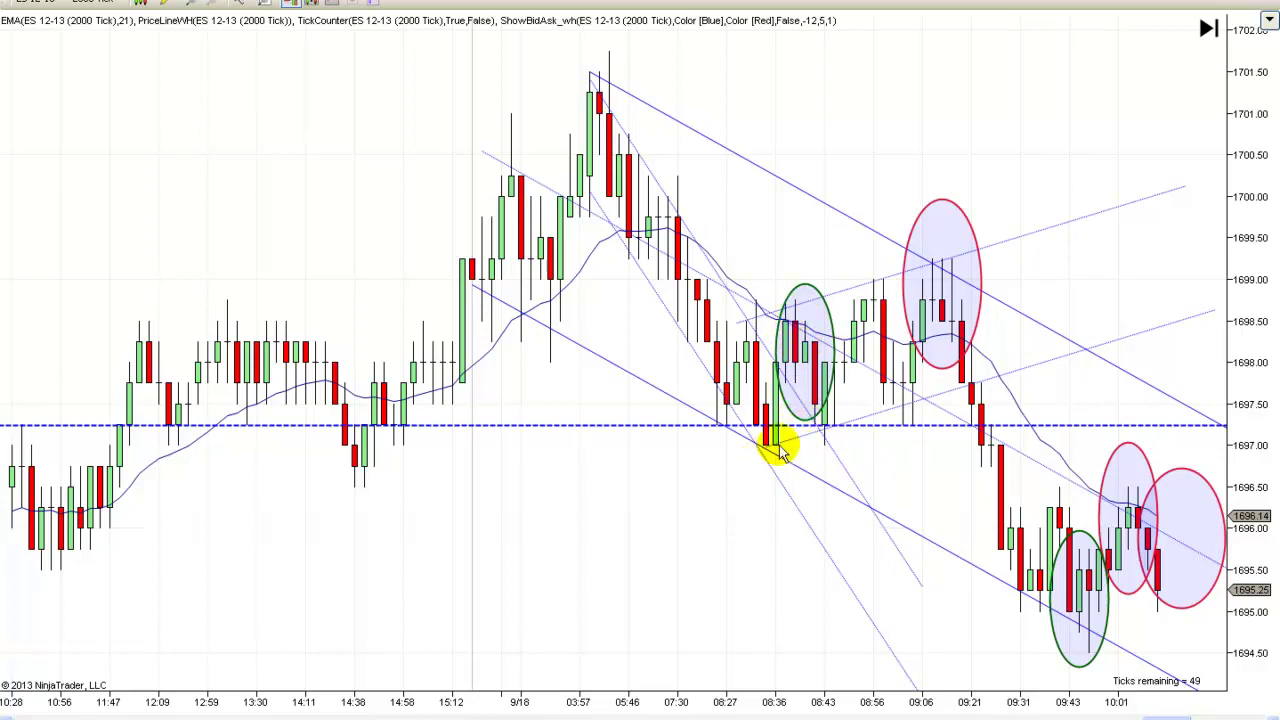
left_click_drag(700, 570, 585, 560)
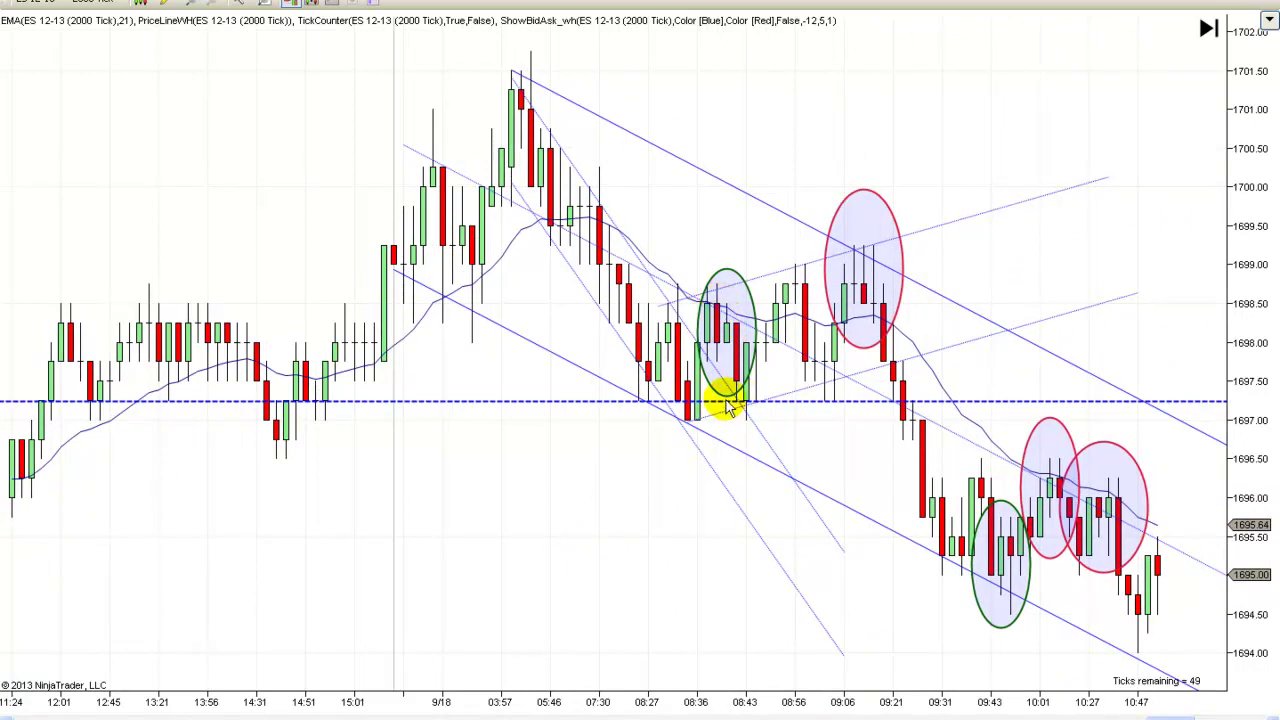
left_click_drag(657, 571, 590, 590)
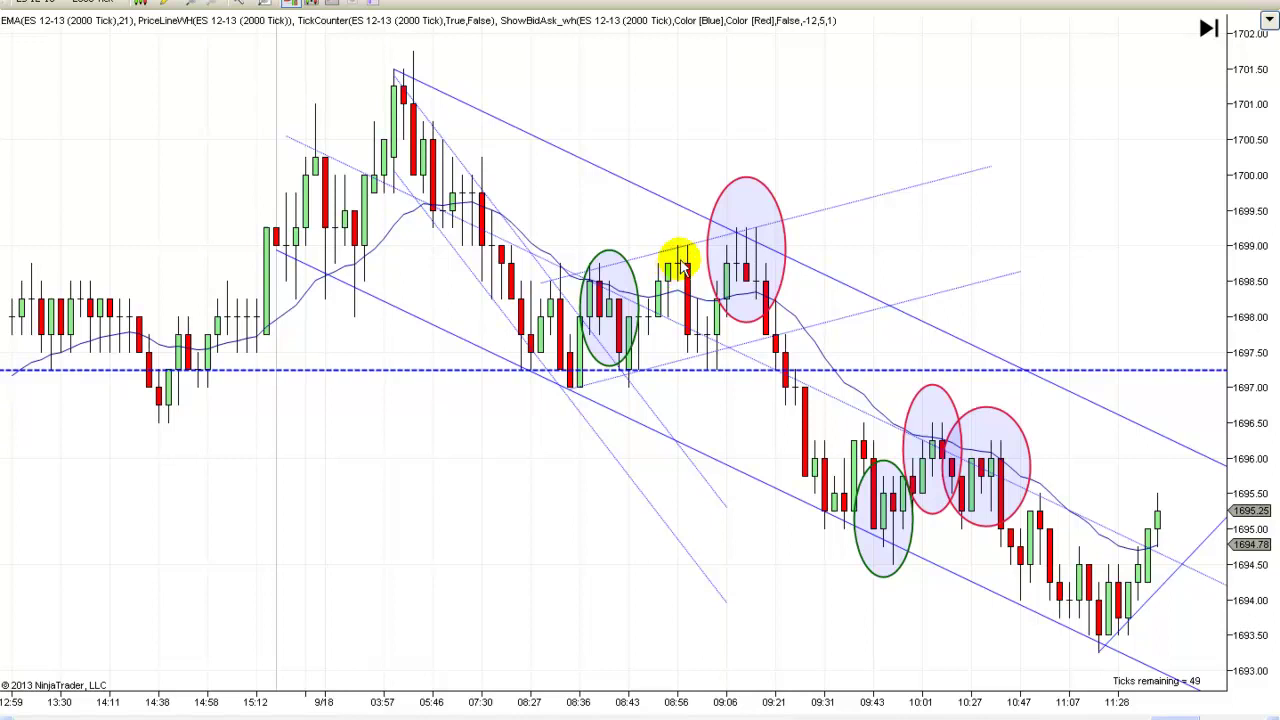
Try shifting the falling channel's upper line slightly lower, and move it back to the 1701.50 high
left_click_drag(489, 114, 509, 136)
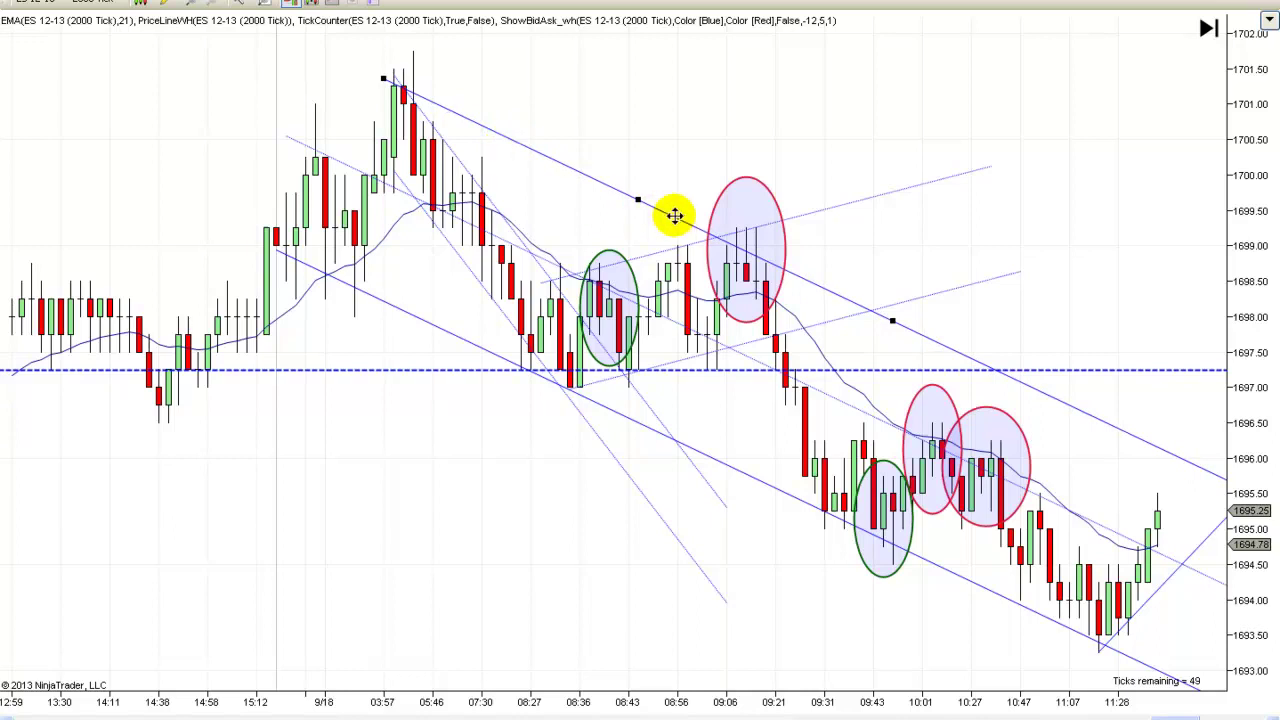
scroll(677, 221, "down", 10)
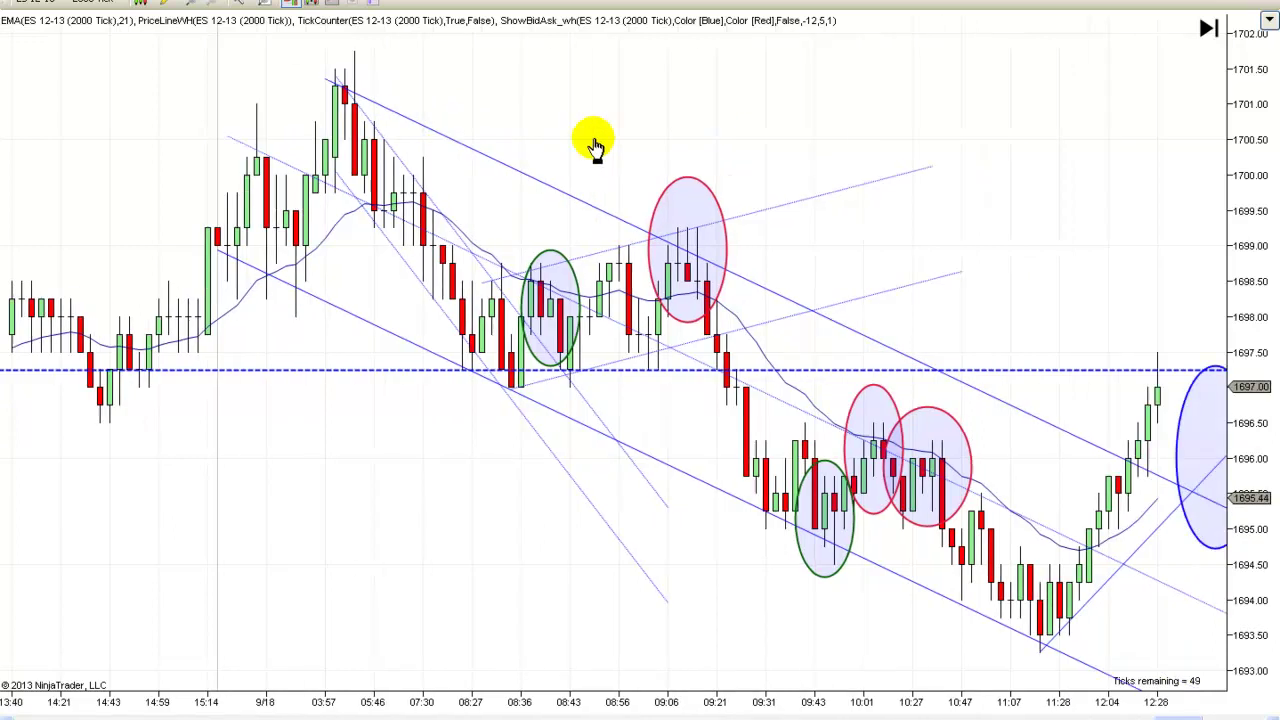
left_click_drag(428, 148, 655, 165)
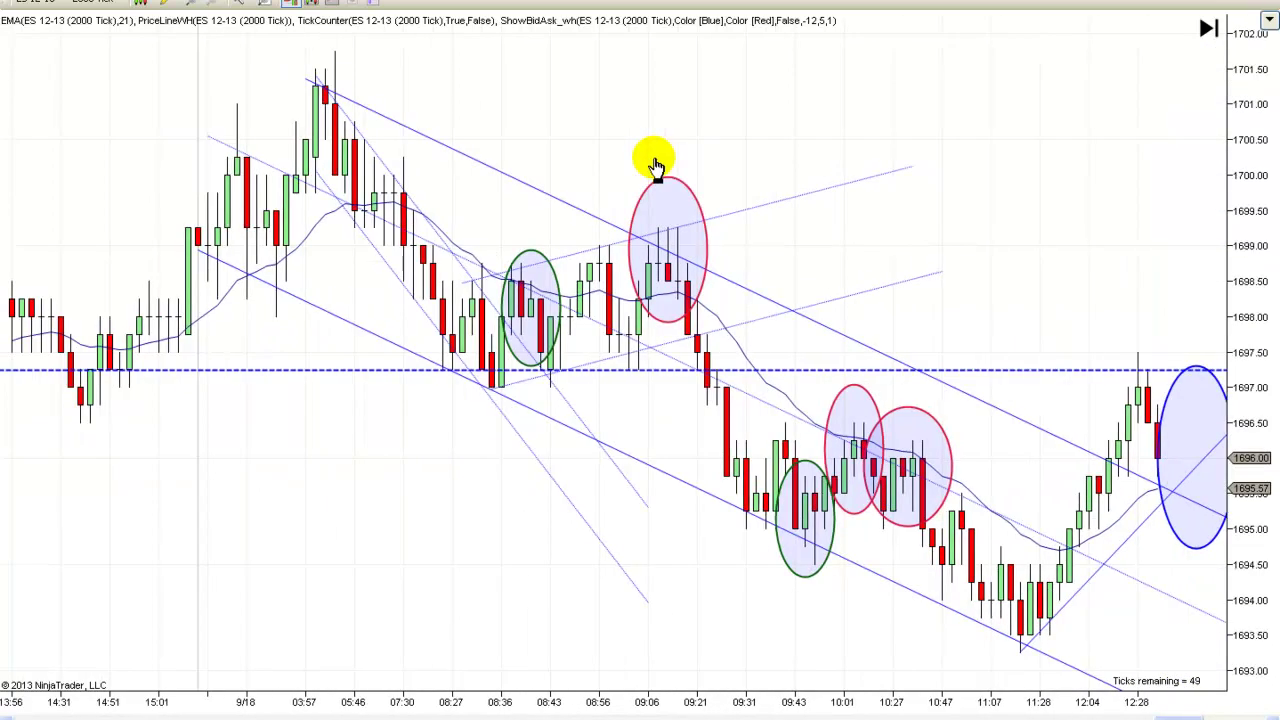
left_click(532, 173)
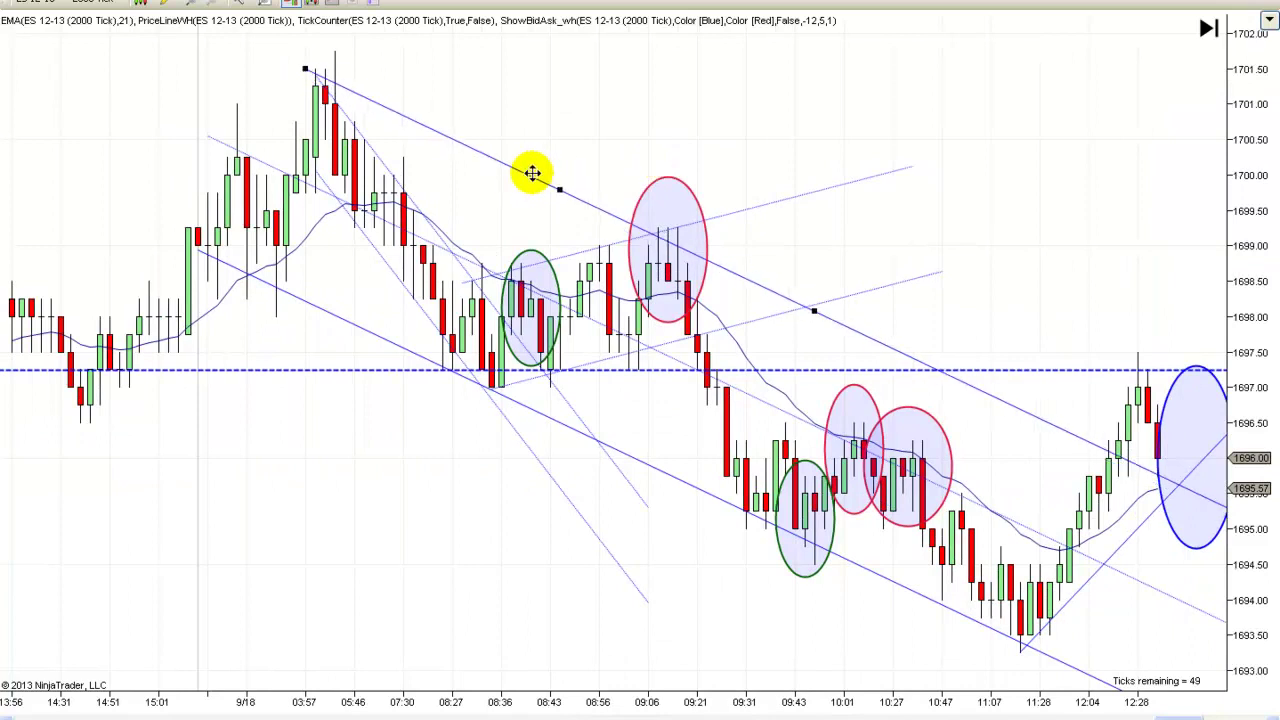
left_click_drag(532, 172, 537, 173)
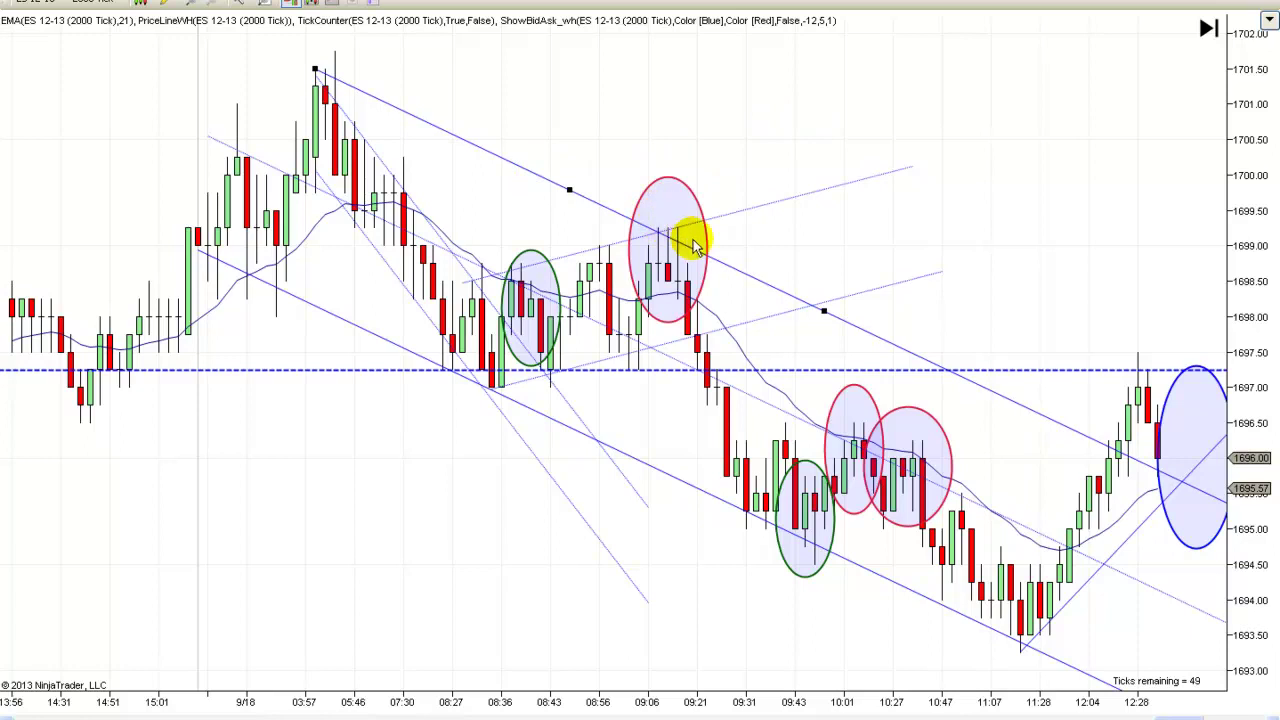
Shift the falling channel's upper line slightly down so it starts just below the 1701.50 high
left_click_drag(871, 214, 609, 214)
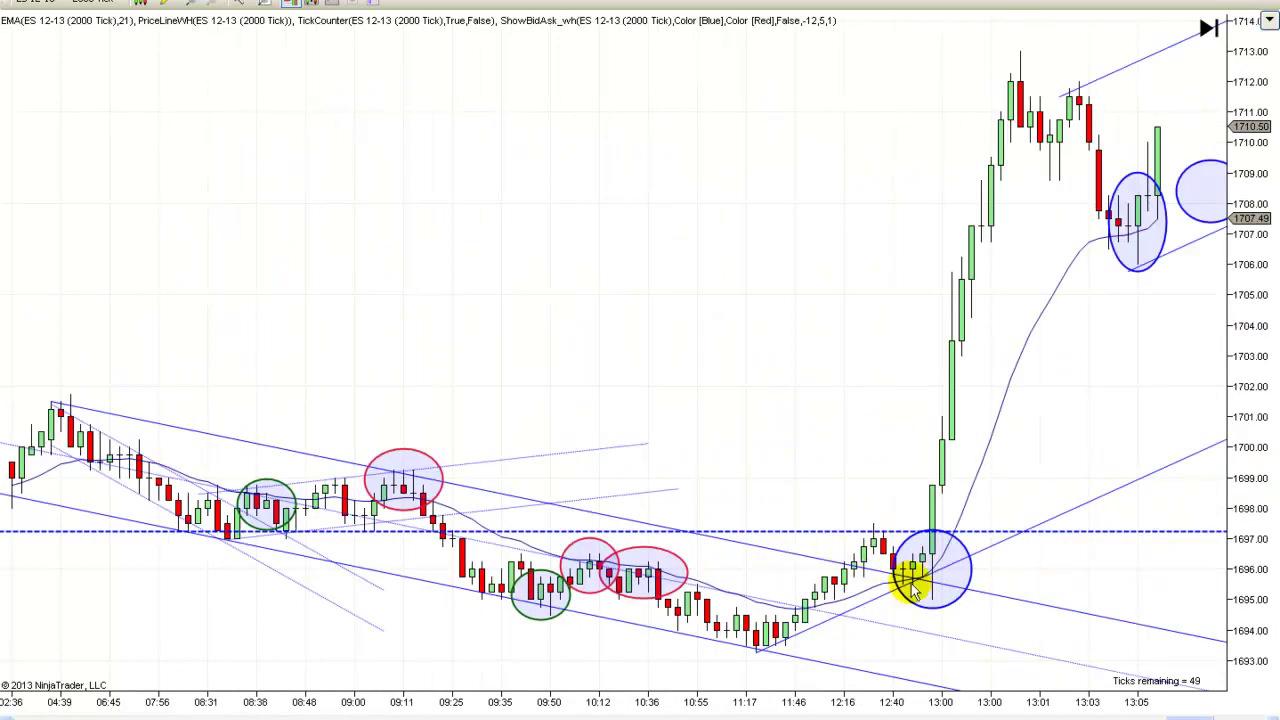
scroll(780, 295, "up", 5)
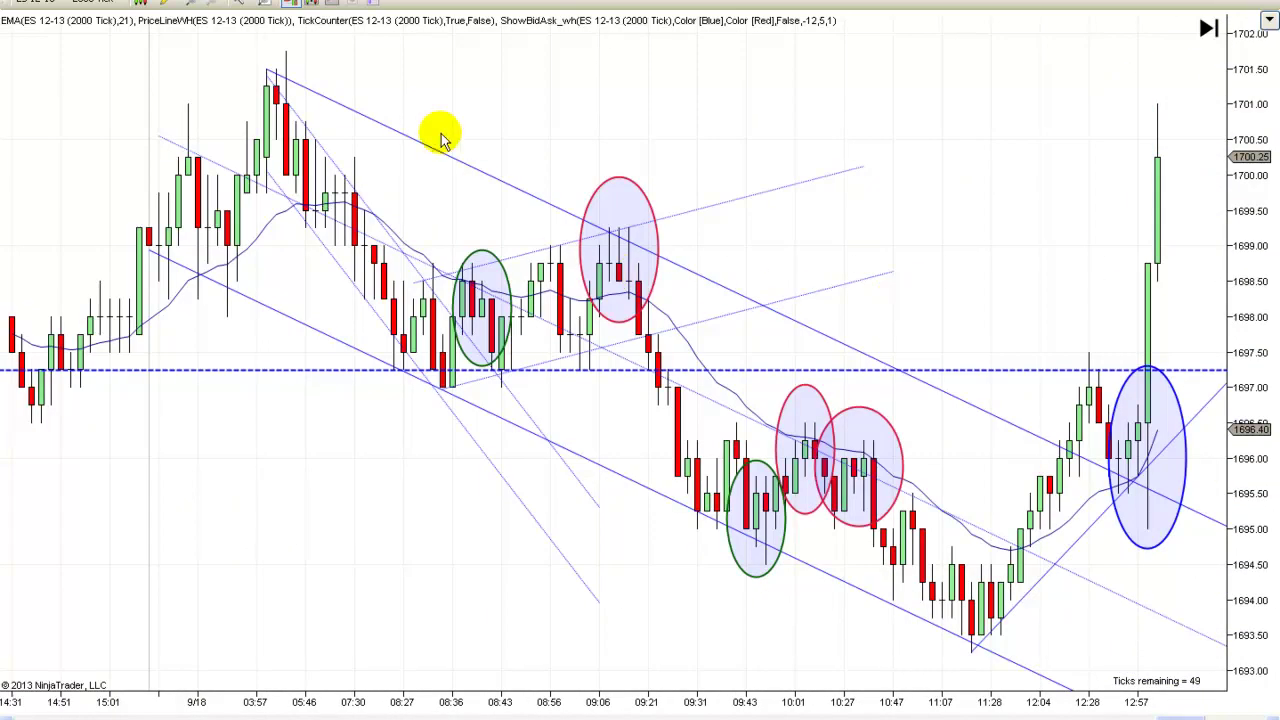
scroll(640, 118, "down", 2)
left_click_drag(640, 118, 880, 130)
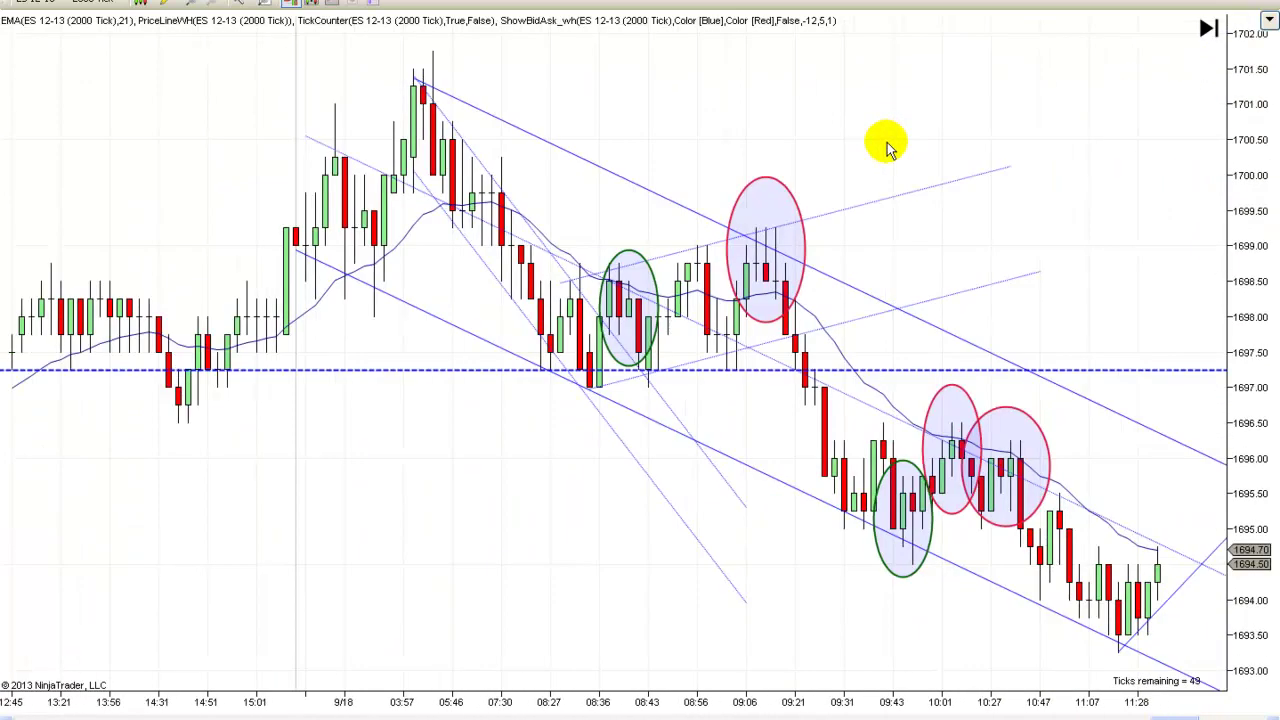
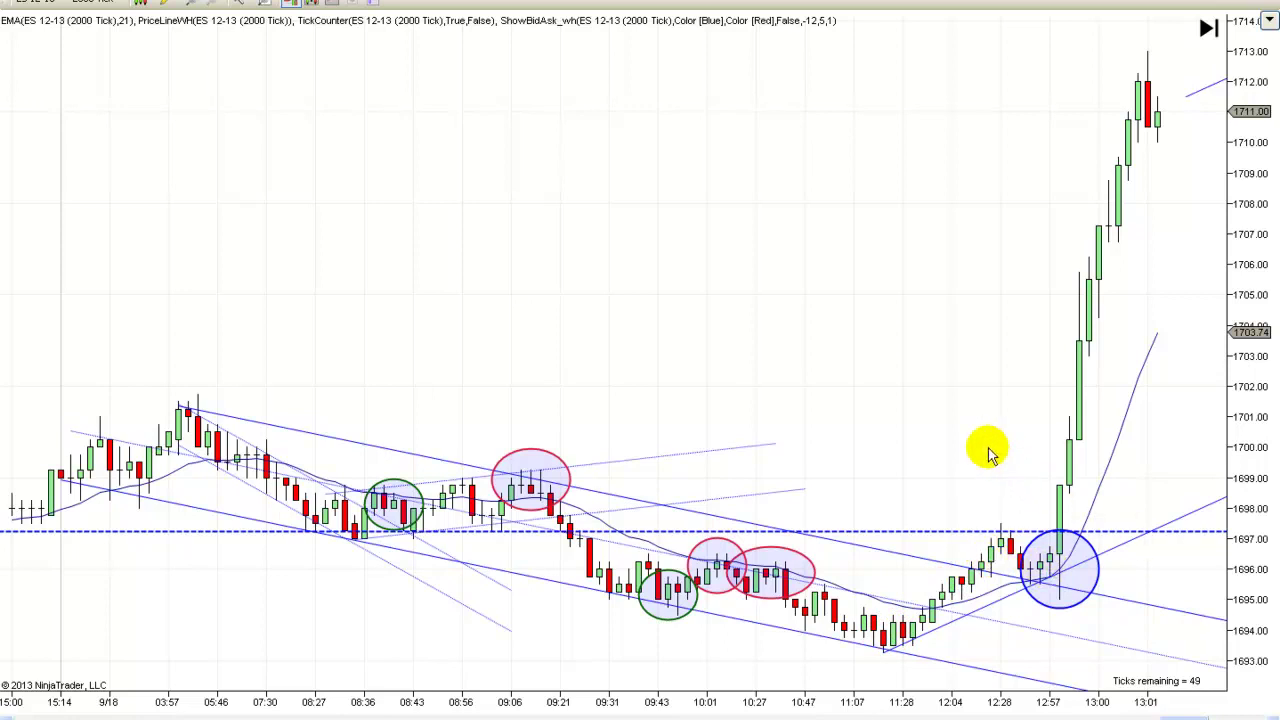
Examine the rally from the 13:00 breakout, including the circled pullbacks and the rising channel up to the 1717 area
left_click_drag(983, 449, 806, 409)
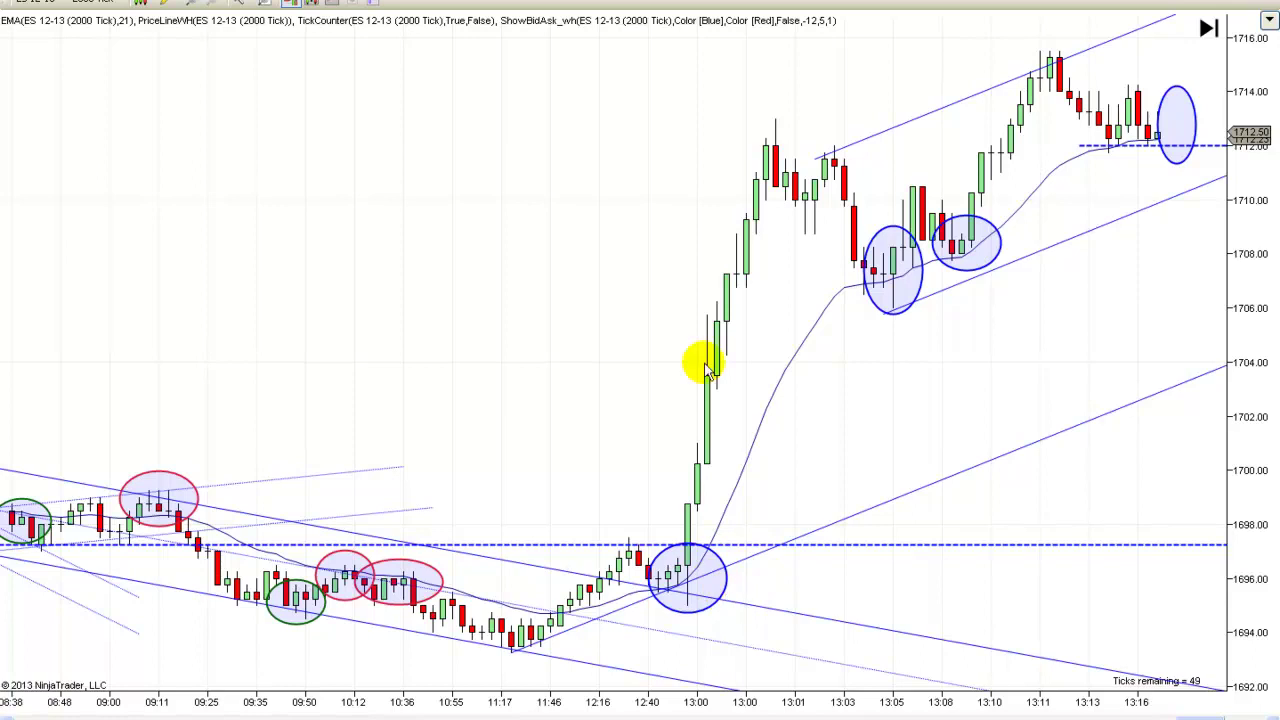
scroll(910, 368, "down", 3)
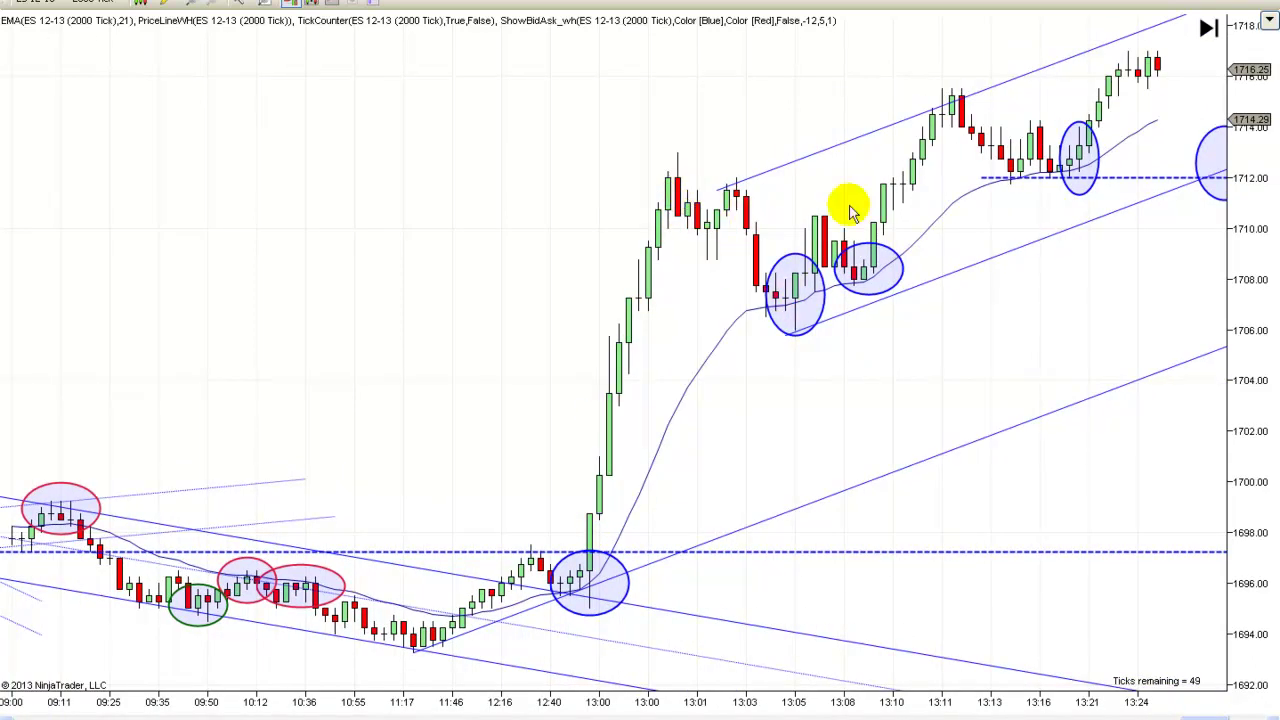
scroll(760, 420, "down", 3)
scroll(750, 430, "down", 5)
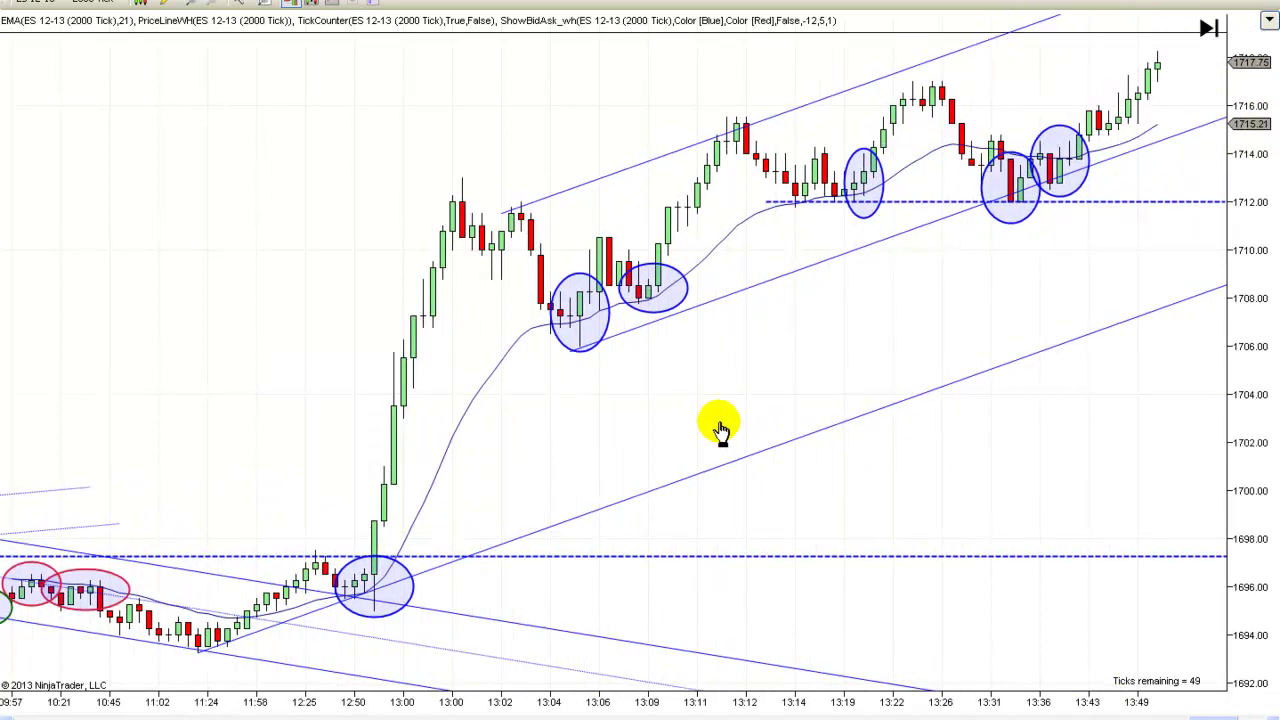
scroll(1114, 349, "up", 10)
scroll(1066, 366, "down", 1)
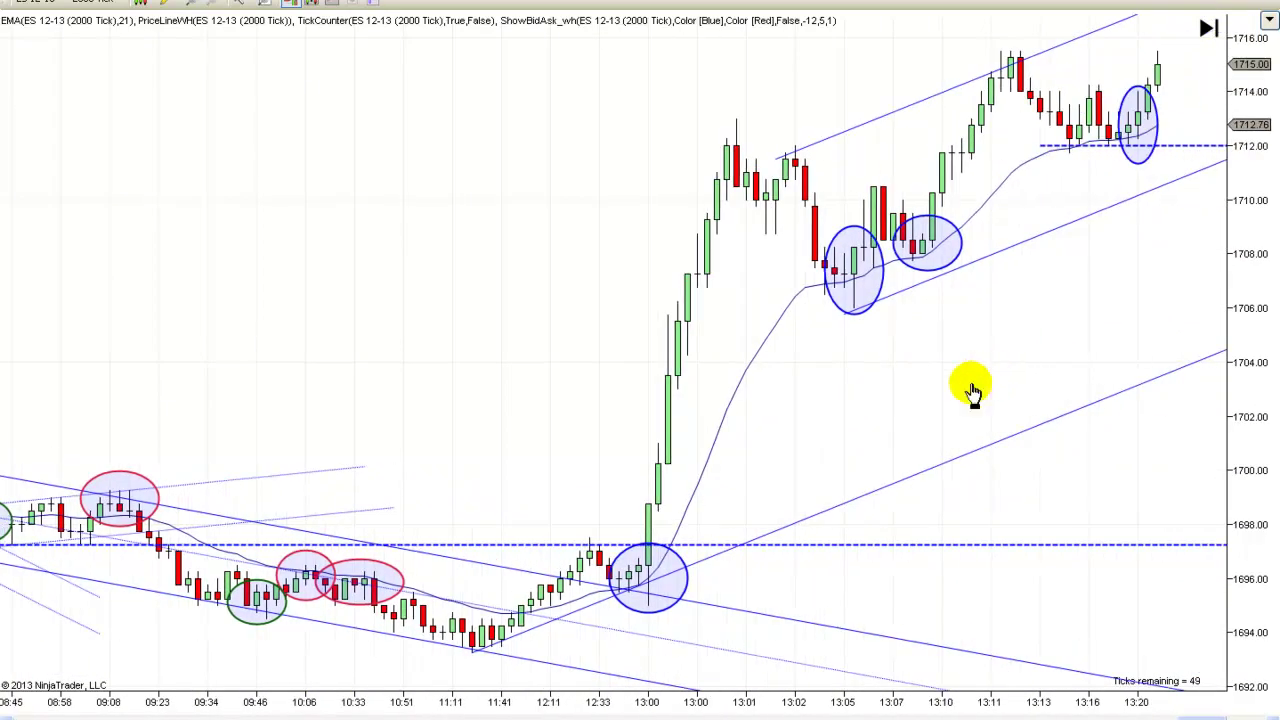
scroll(971, 309, "down", 1)
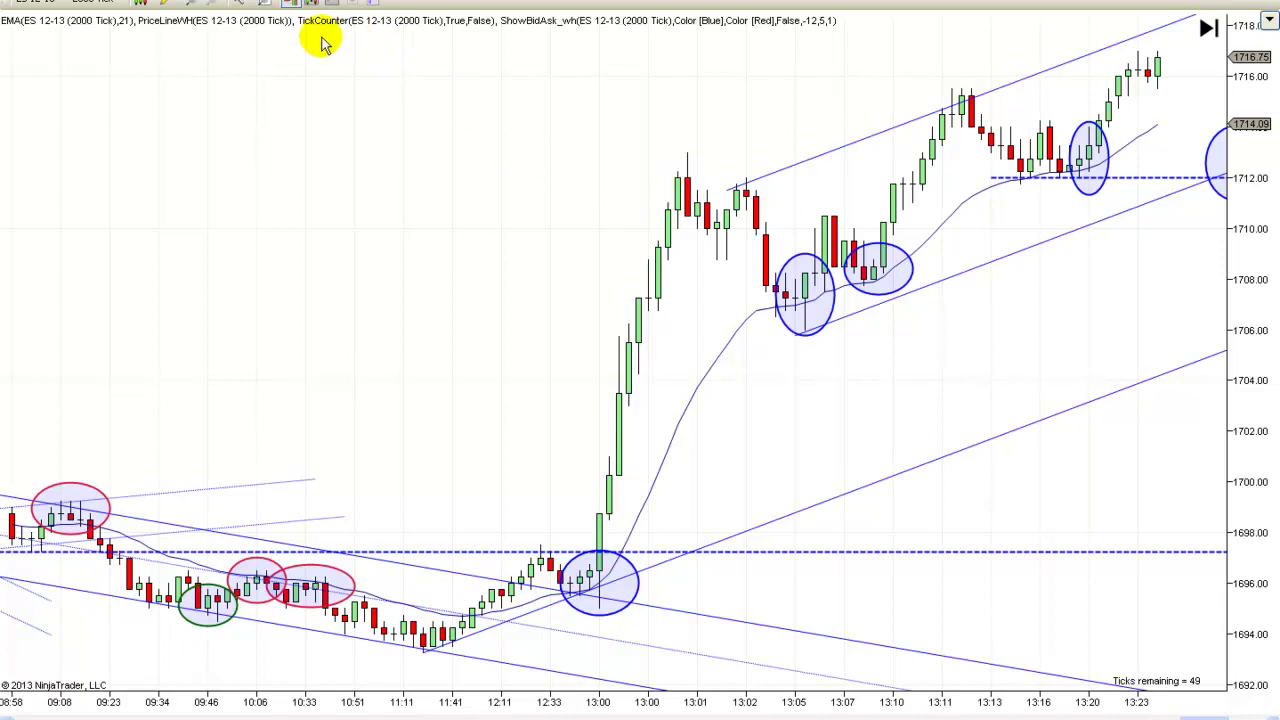
Turn on the chart crosshair and use it to trace the circled pullbacks and swing highs between about 13:00 and 13:36
left_click(241, 3)
left_click(282, 38)
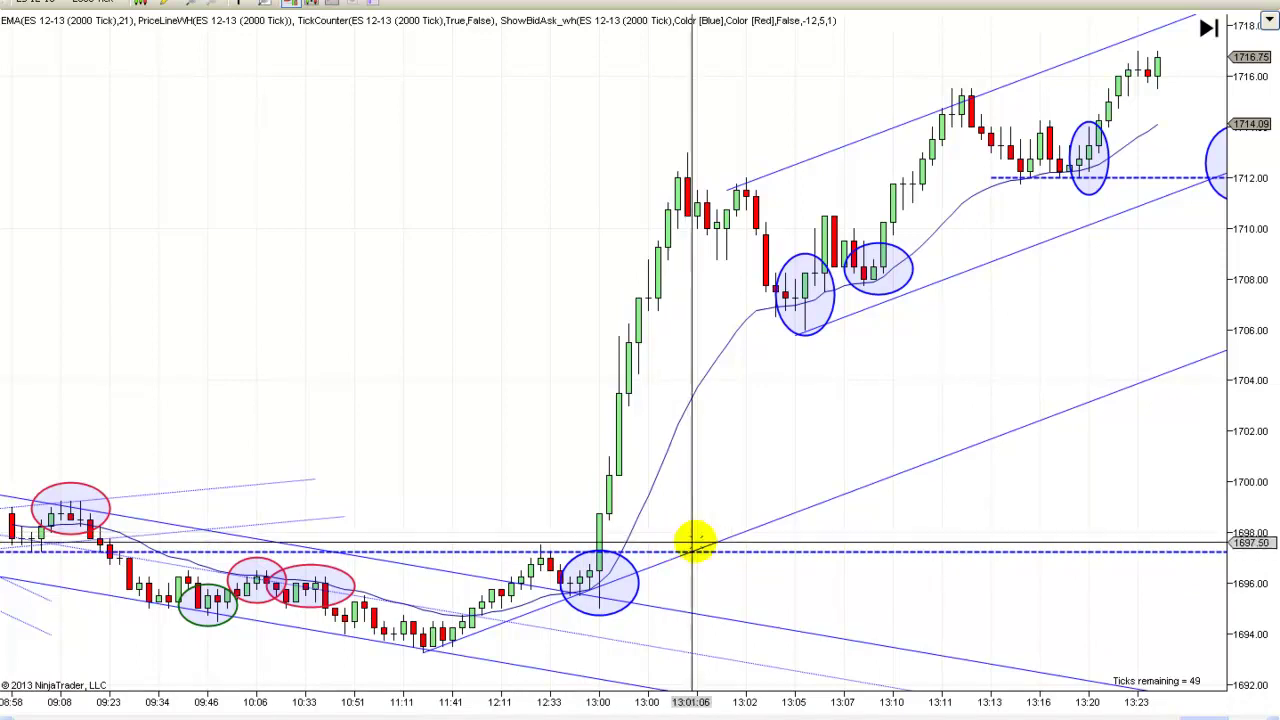
left_click_drag(731, 486, 820, 472)
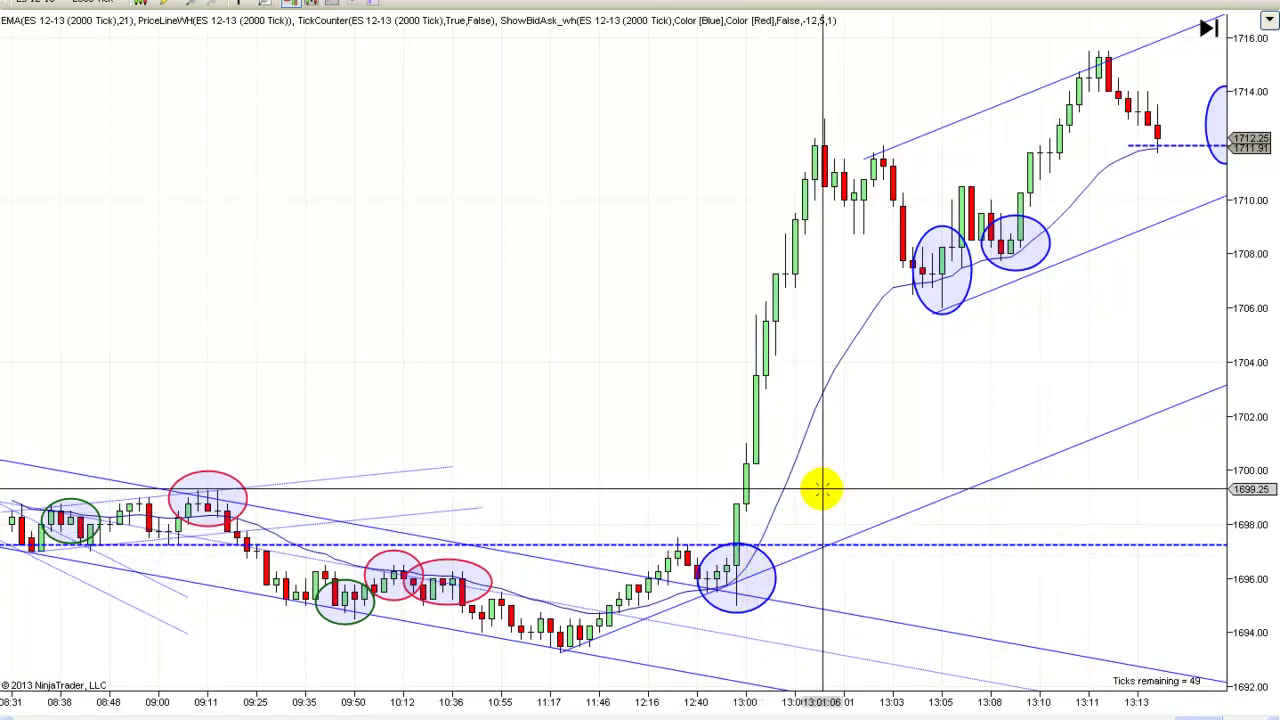
scroll(790, 455, "down", 5)
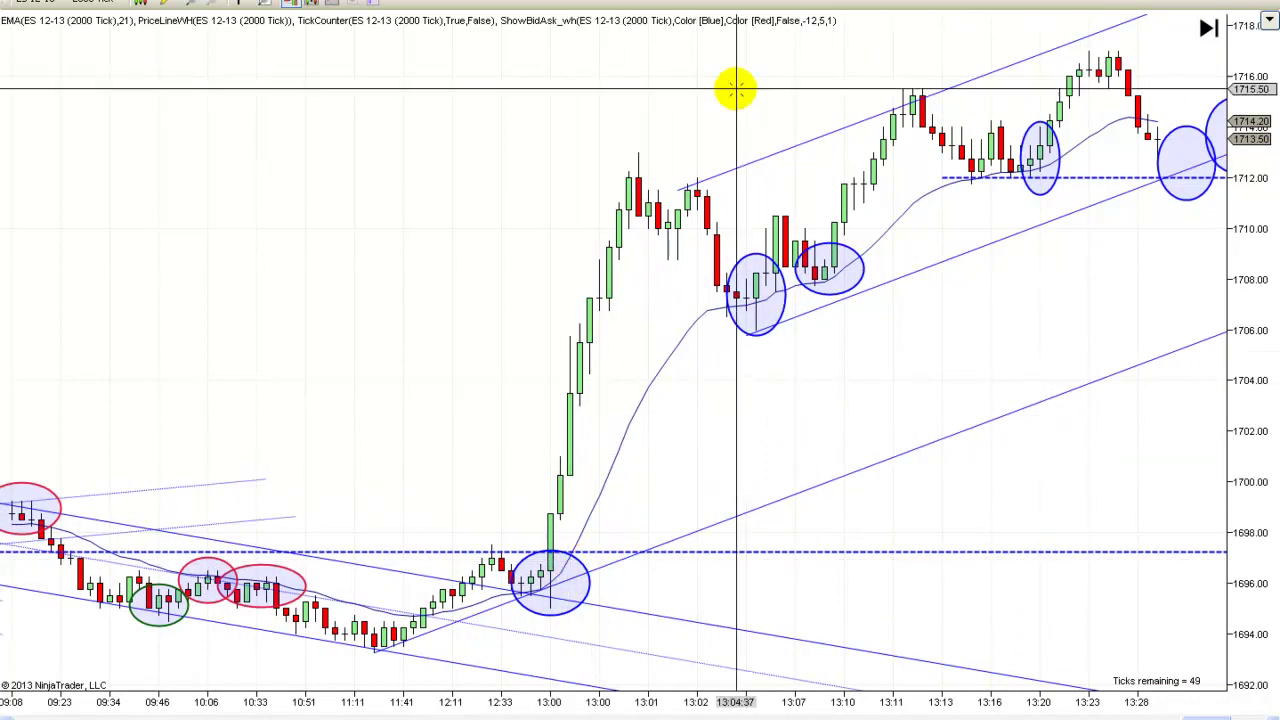
scroll(874, 393, "down", 3)
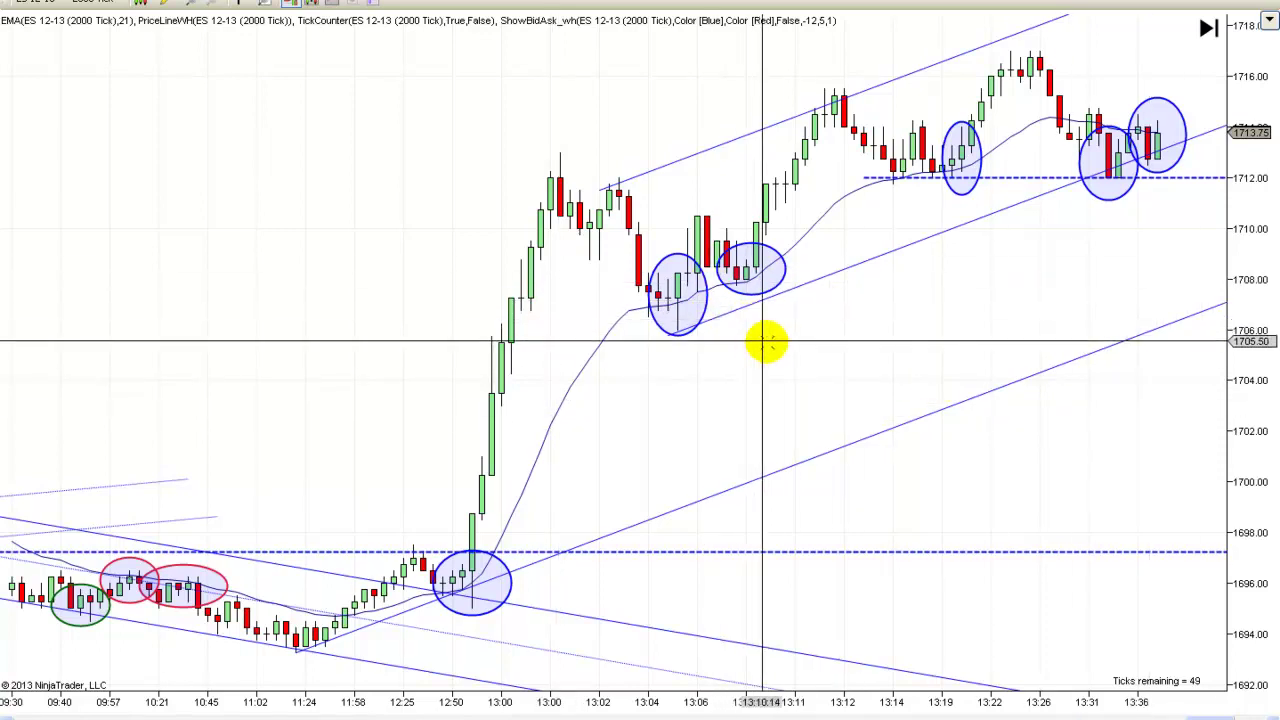
scroll(840, 350, "up", 3)
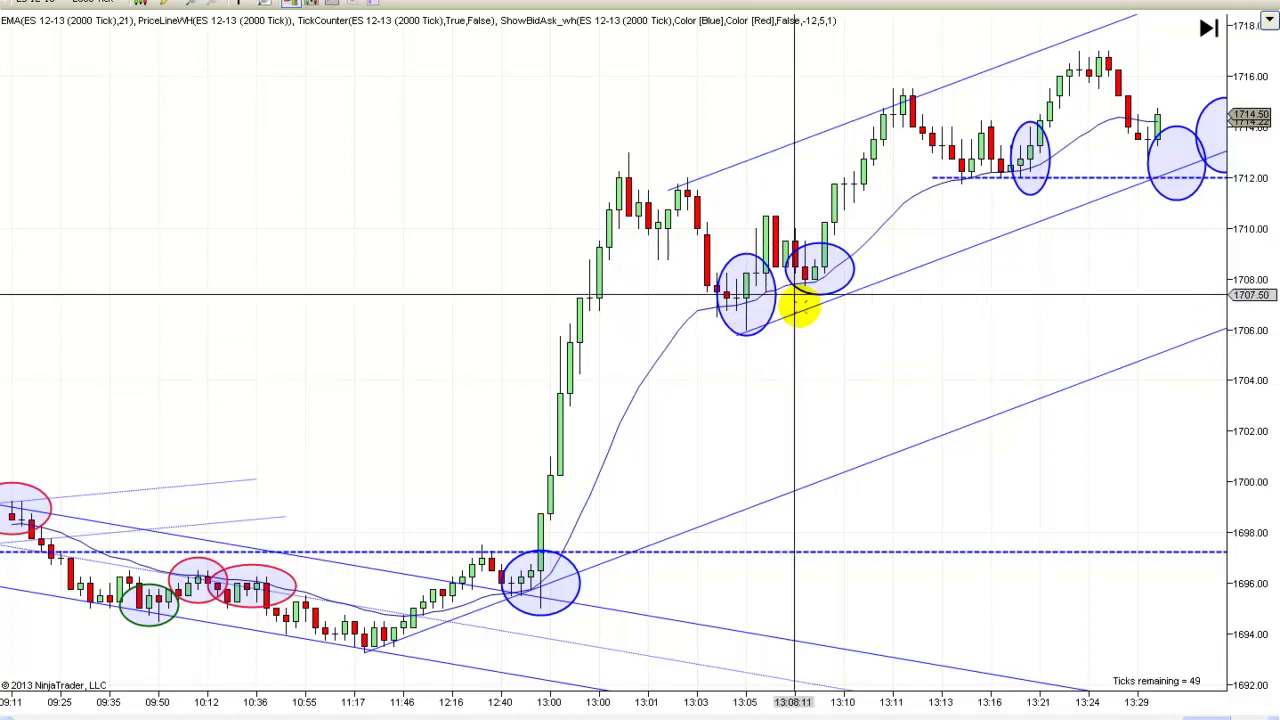
scroll(905, 365, "down", 2)
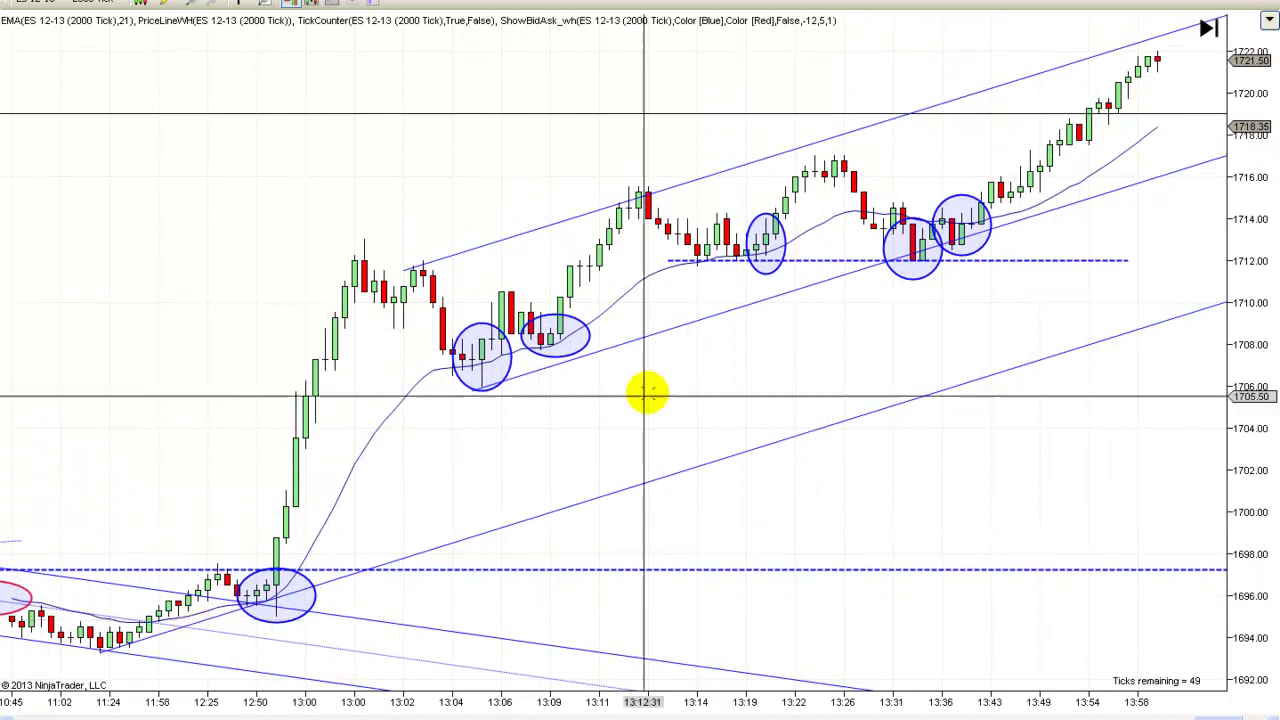
Lay the long rising trend line over the channel's lower line to compare slopes, and return it to the 11:41 low
left_click_drag(202, 621, 580, 357)
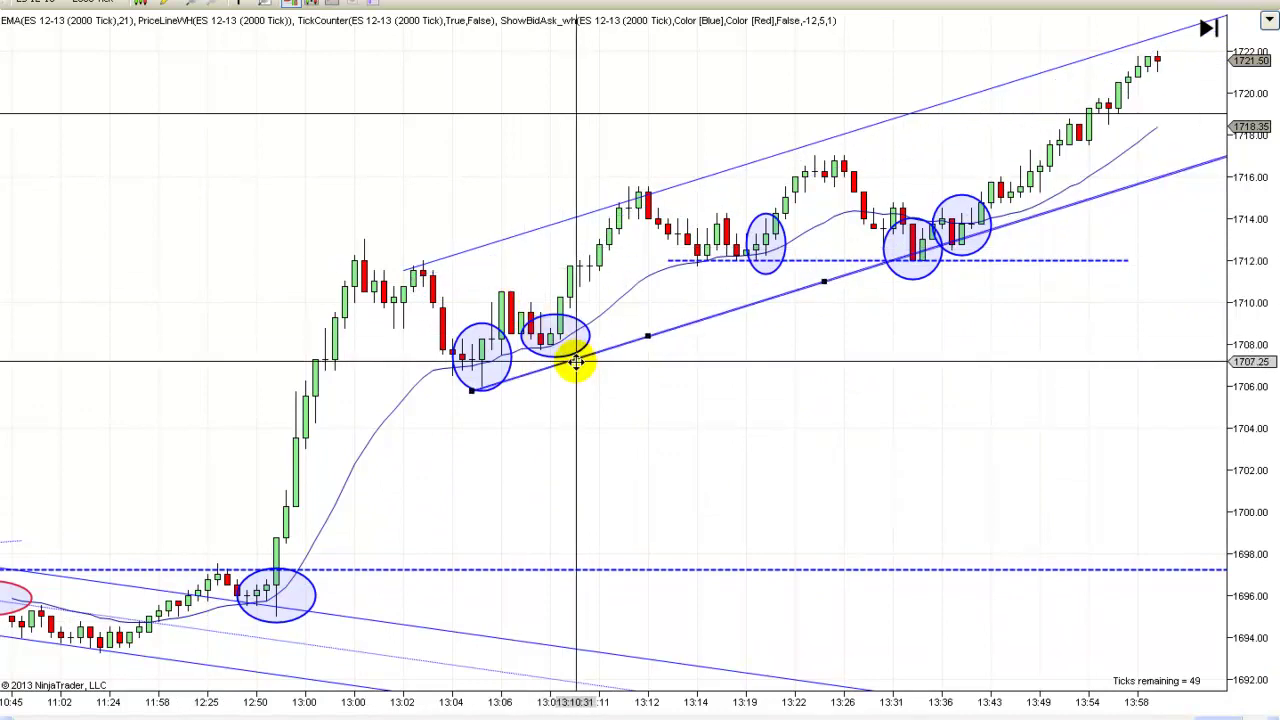
left_click_drag(527, 365, 497, 357)
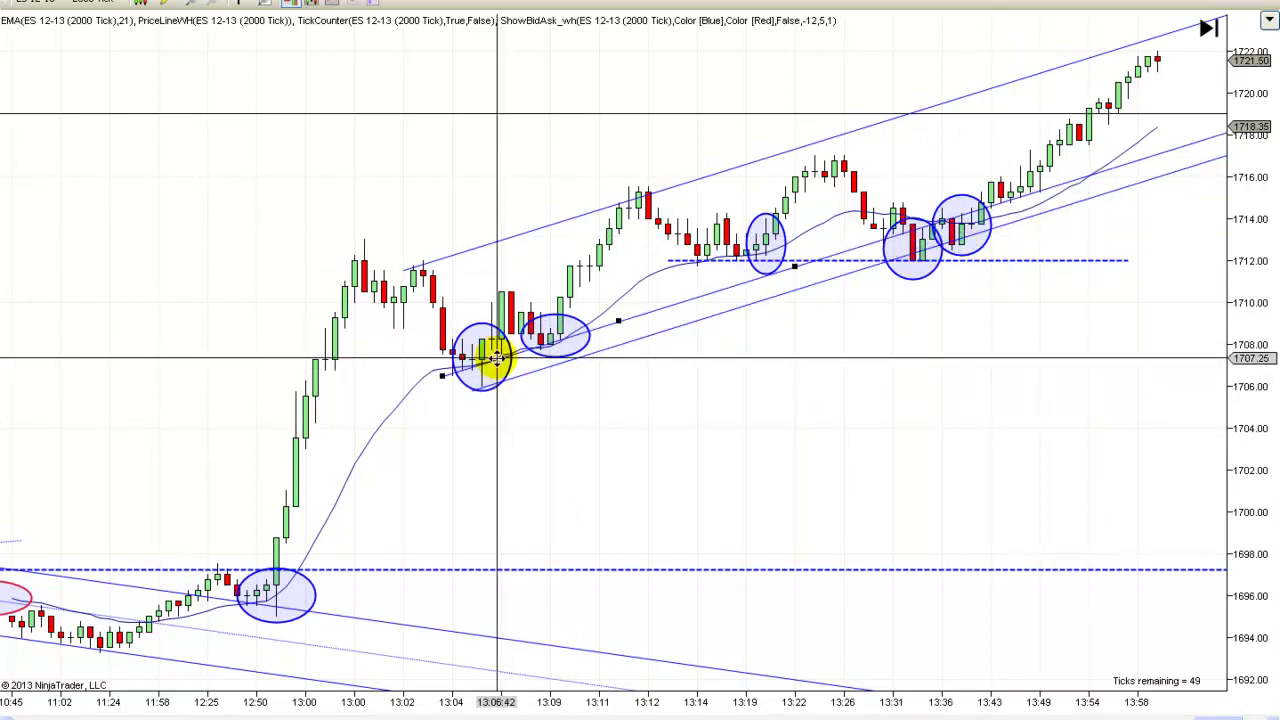
left_click_drag(497, 357, 101, 660)
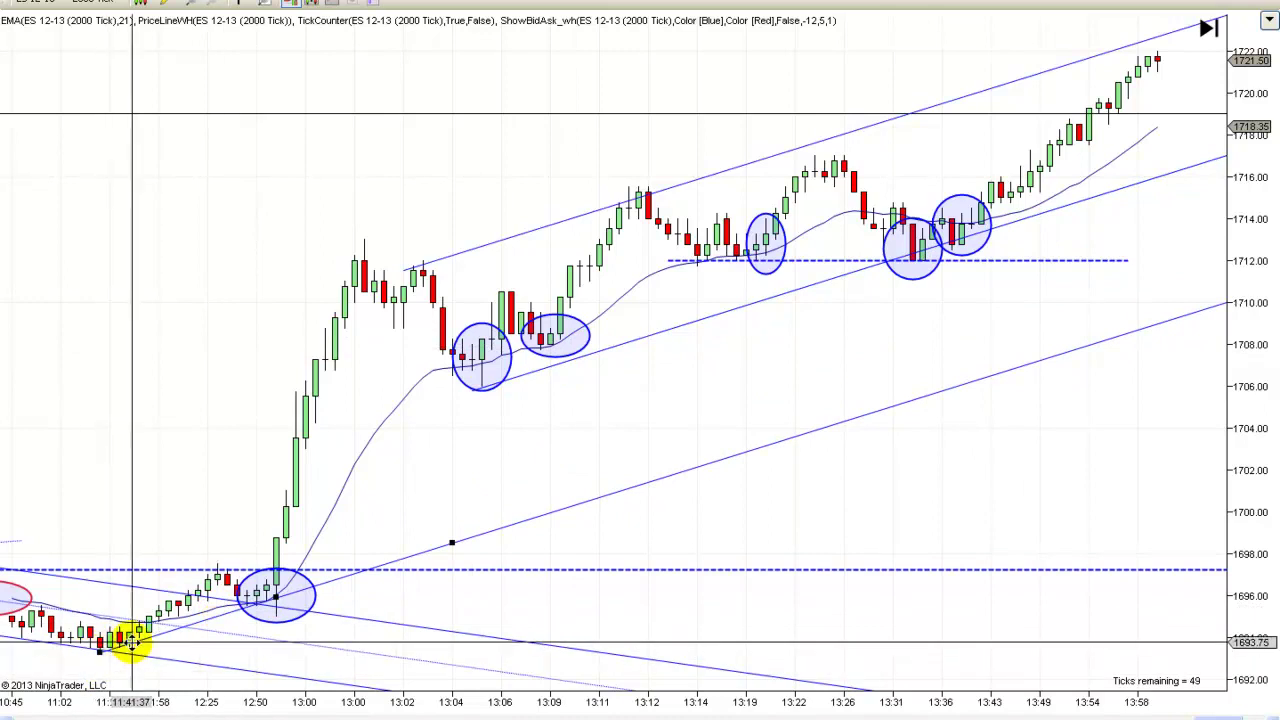
Examine the rising channel and the long rising trend line from the 12:50 breakout circle through the last bars near 15:14
left_click_drag(682, 530, 840, 532)
scroll(840, 532, "down", 5)
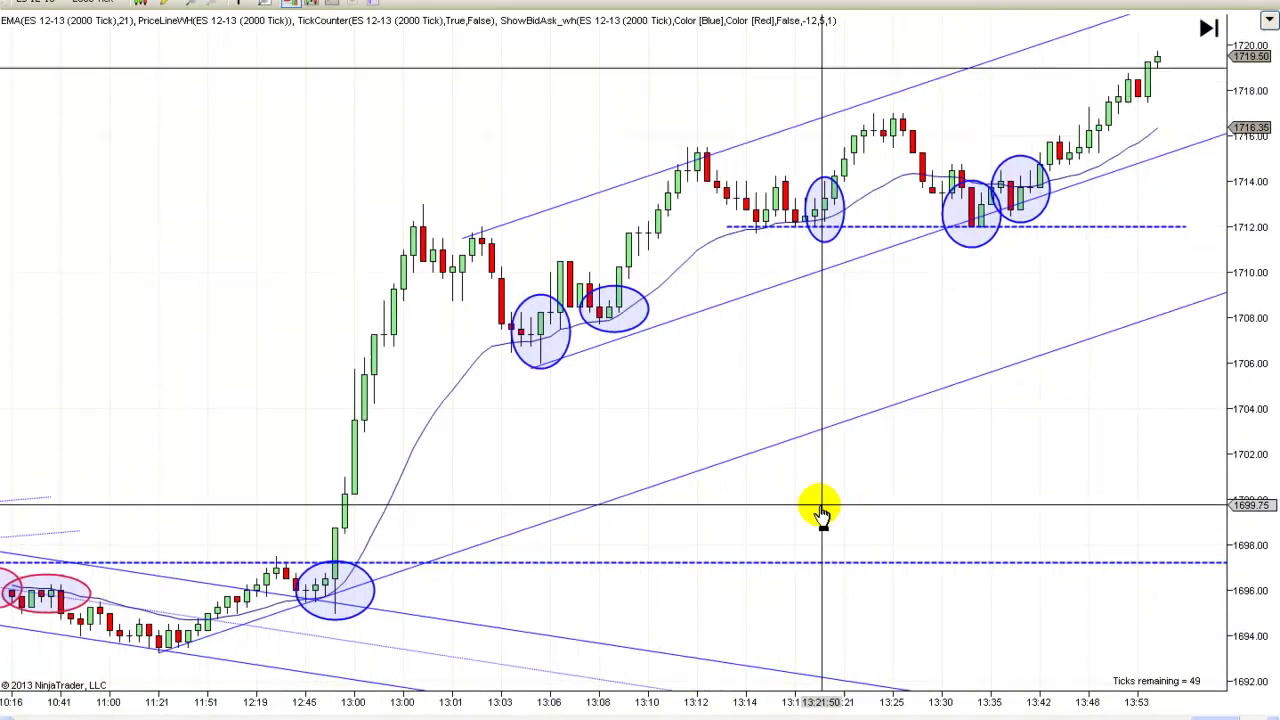
scroll(897, 493, "down", 5)
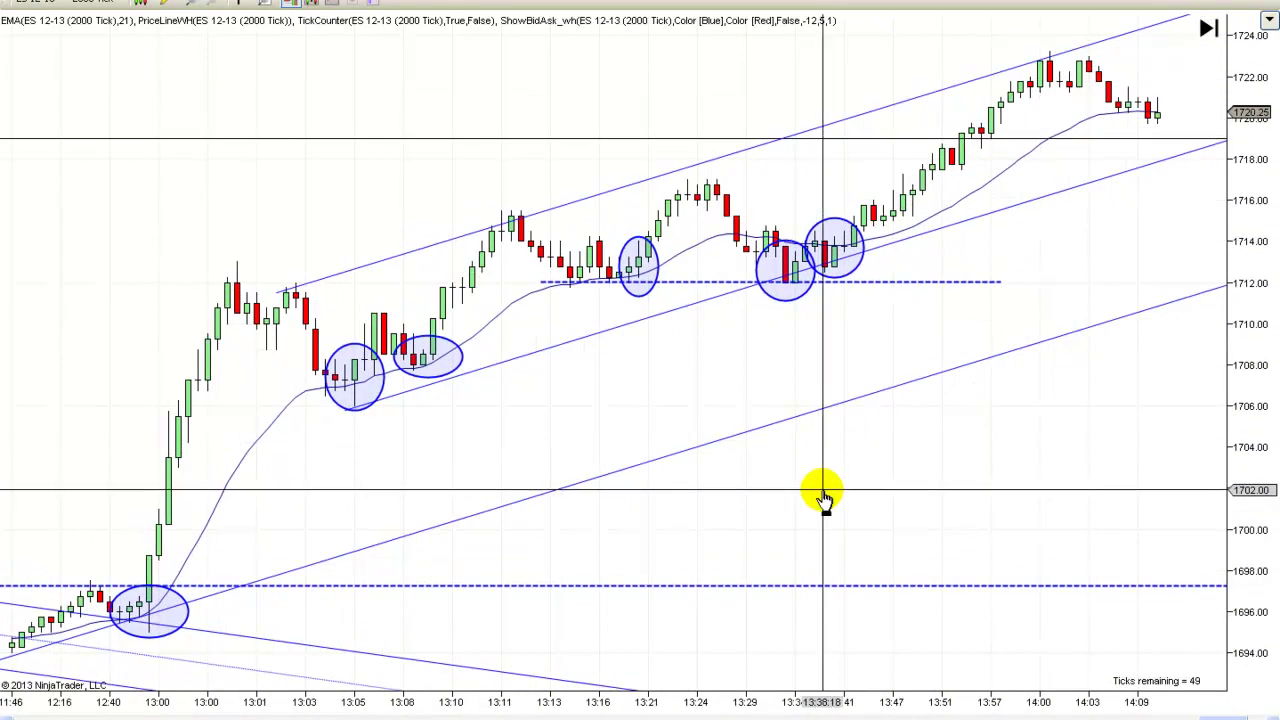
scroll(943, 471, "up", 3)
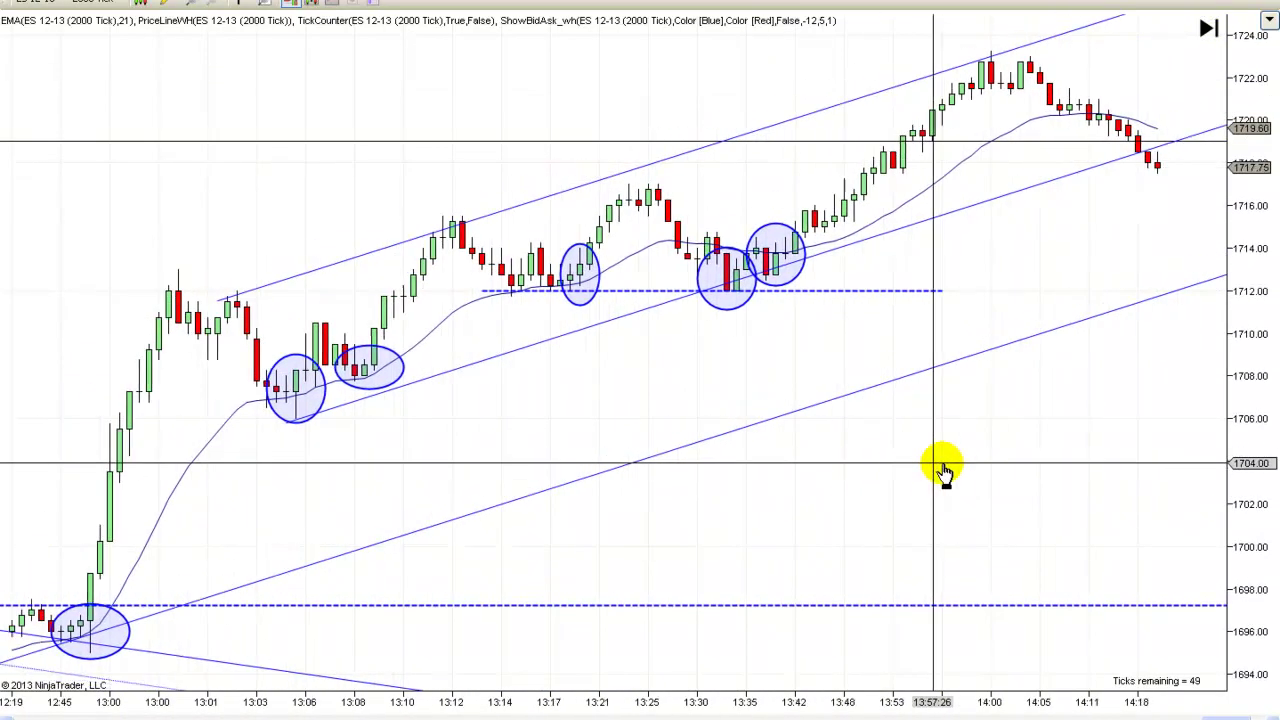
scroll(894, 486, "down", 5)
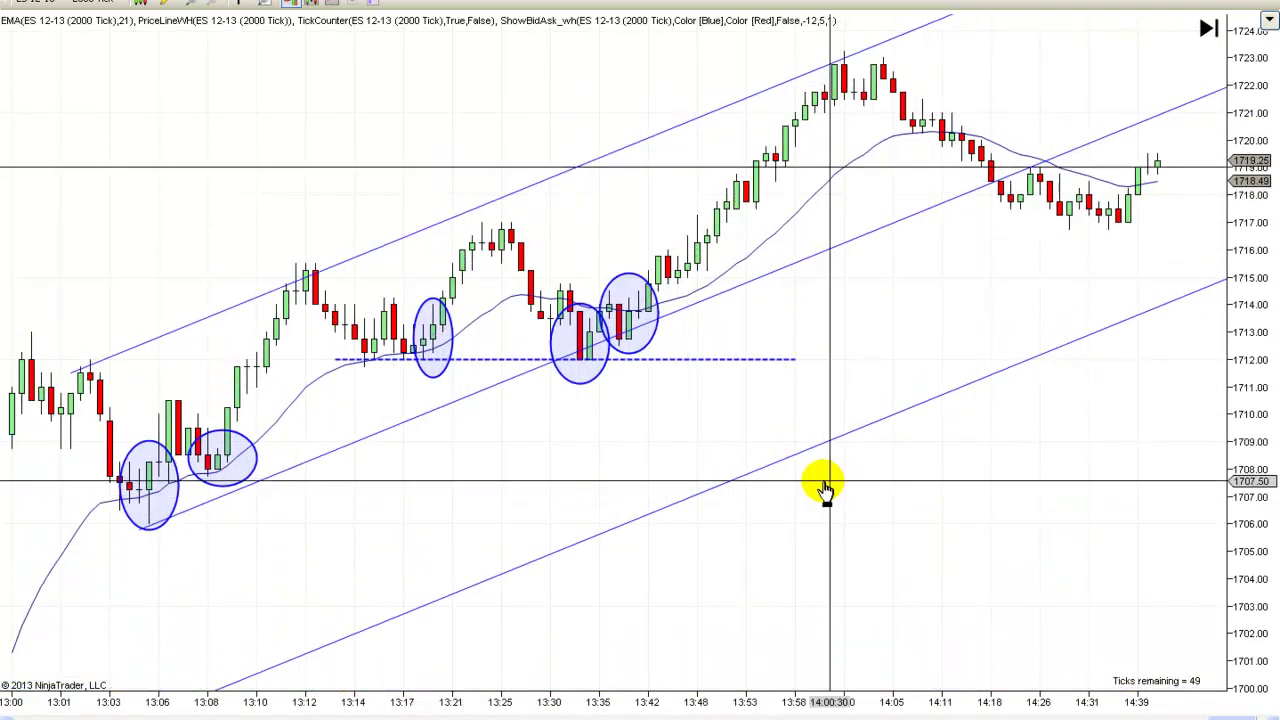
scroll(890, 447, "up", 6)
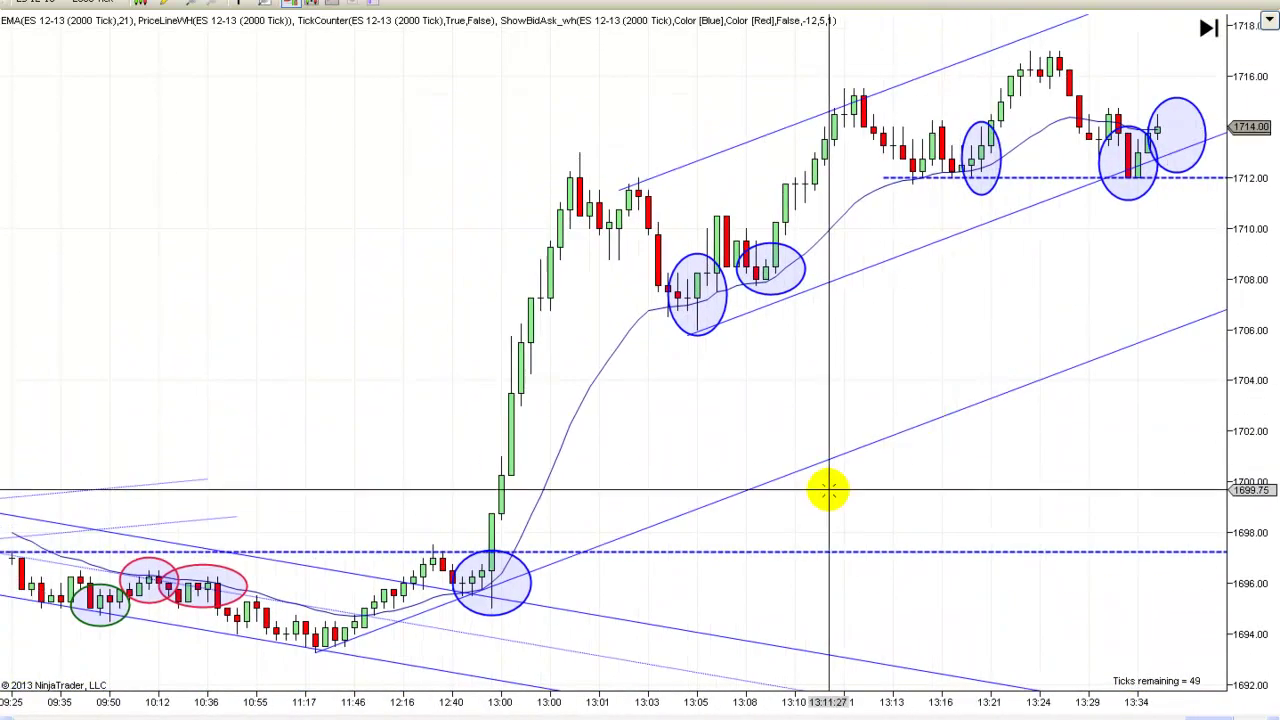
scroll(863, 489, "down", 4)
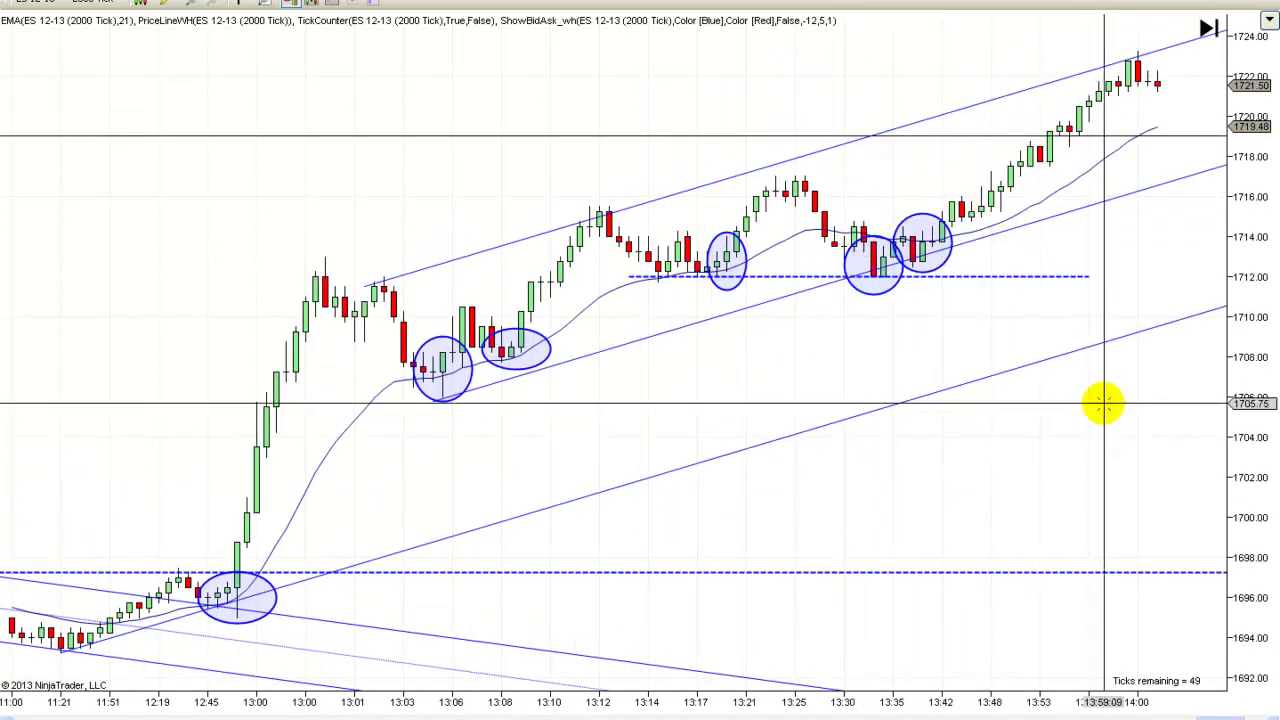
scroll(1100, 420, "down", 3)
scroll(838, 431, "down", 3)
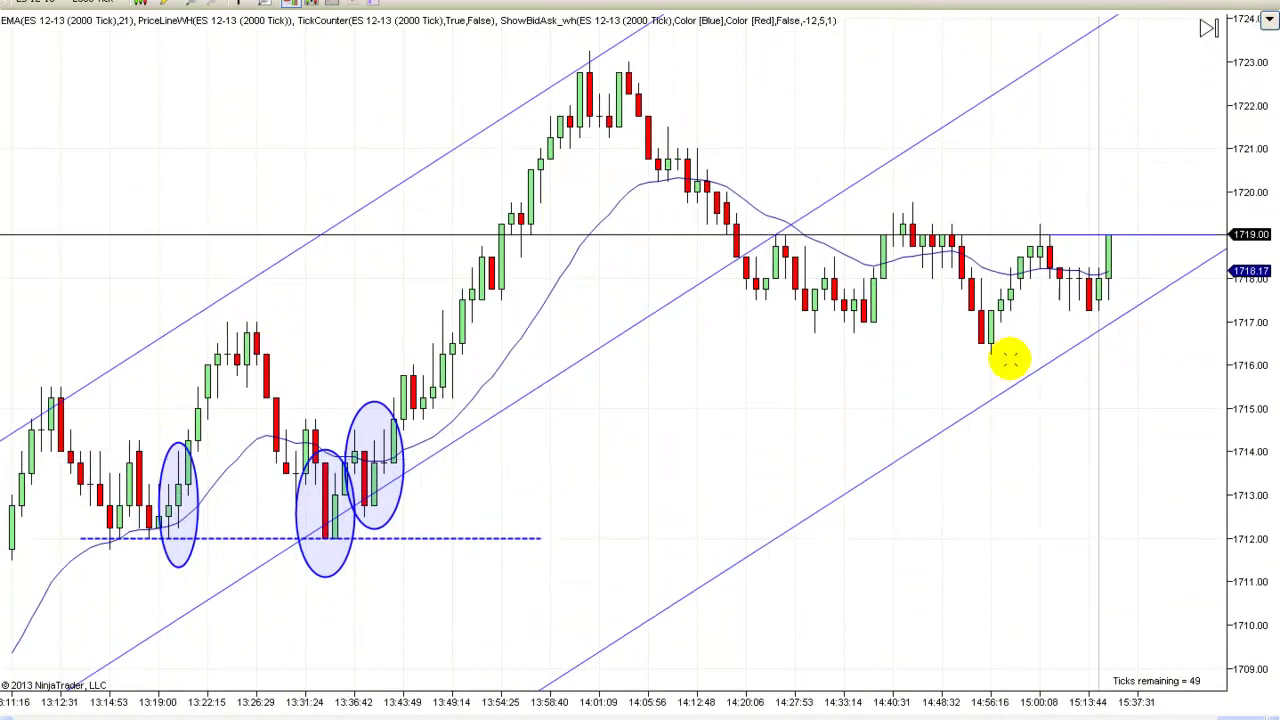
scroll(1100, 325, "up", 5)
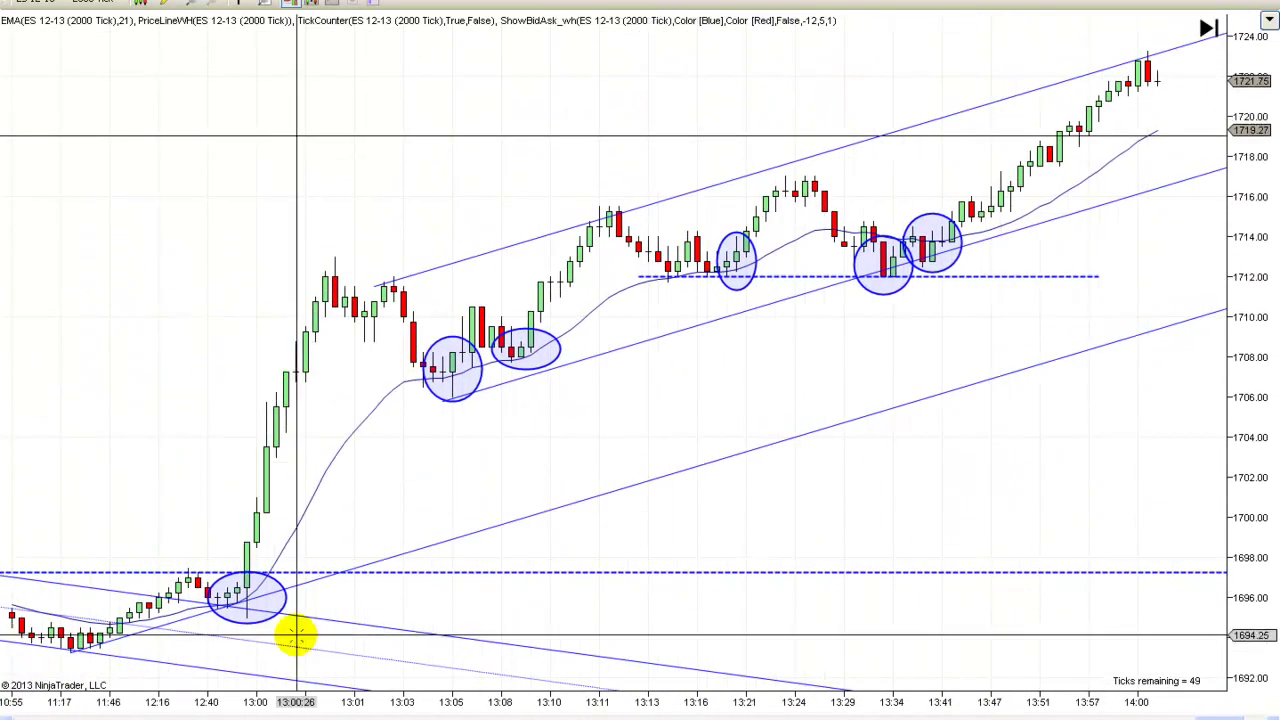
Shift the long rising trend line slightly higher and check it against the lows around 14:56 and 15:14
left_click_drag(63, 620, 125, 617)
left_click_drag(943, 514, 425, 505)
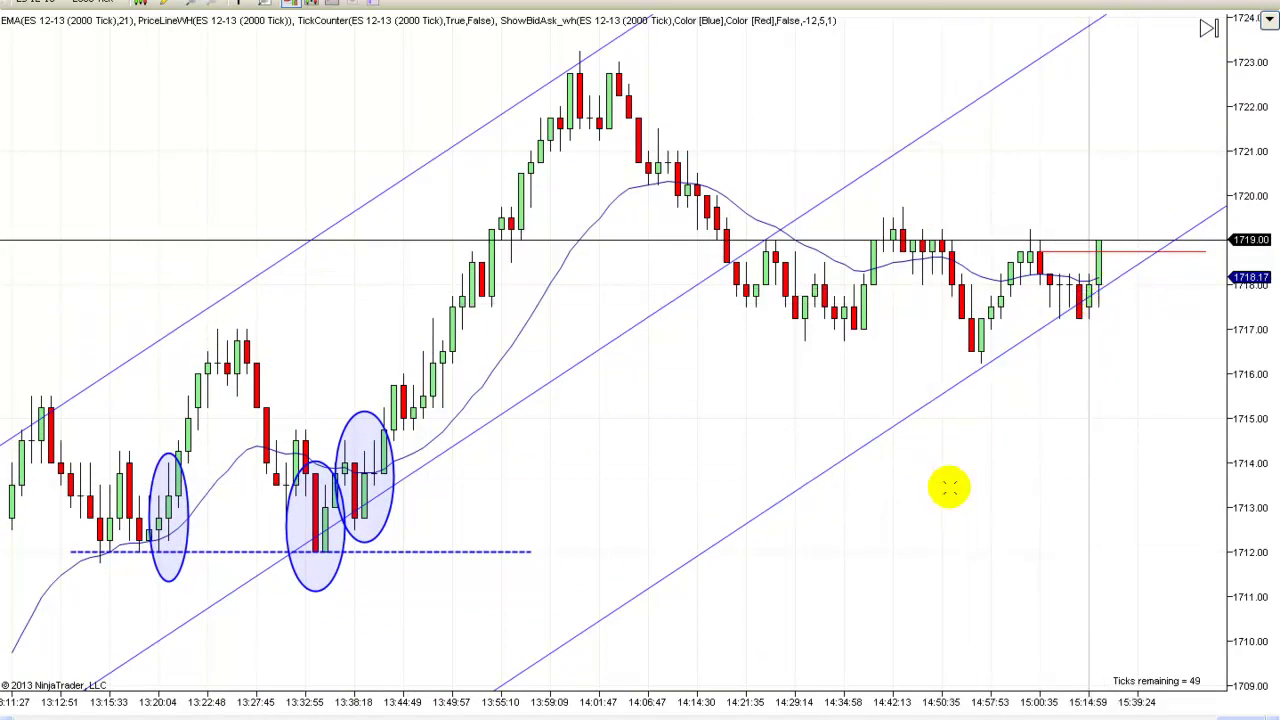
left_click_drag(949, 487, 1151, 437)
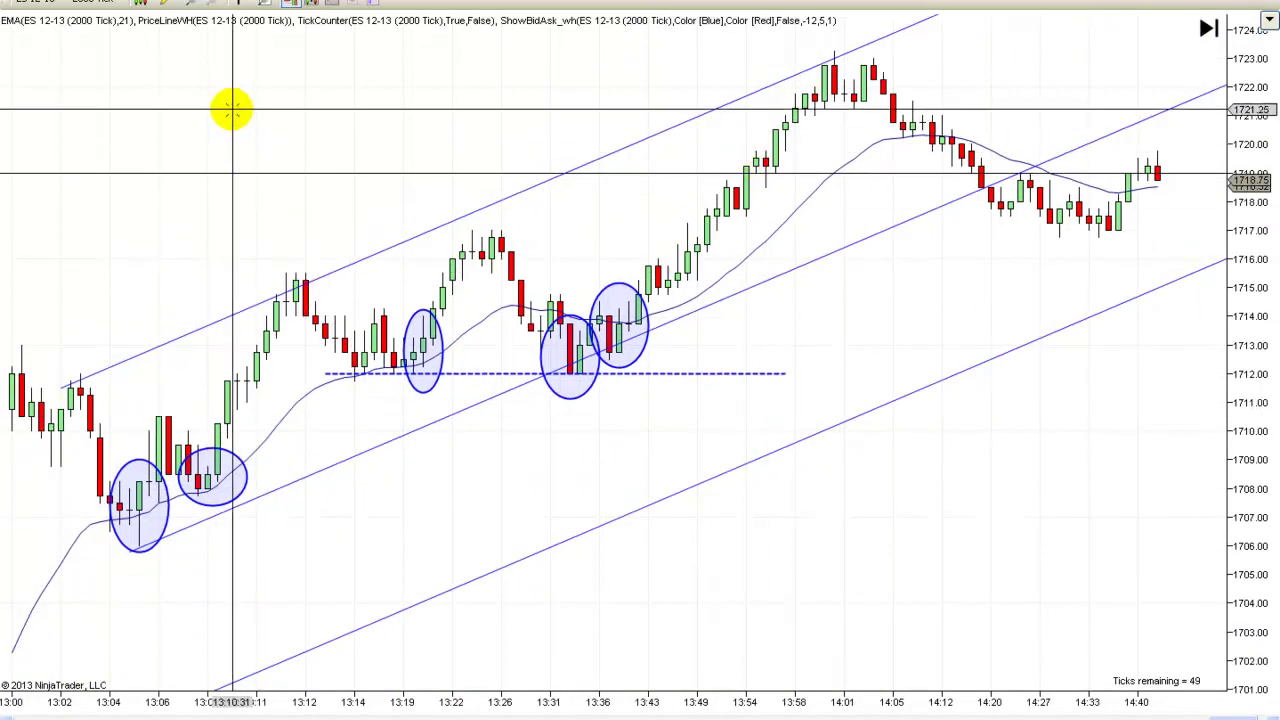
Draw a vertical arrow line spanning the rising channel at about 13:28, and move it below the channel to project the same height downward
left_click(166, 3)
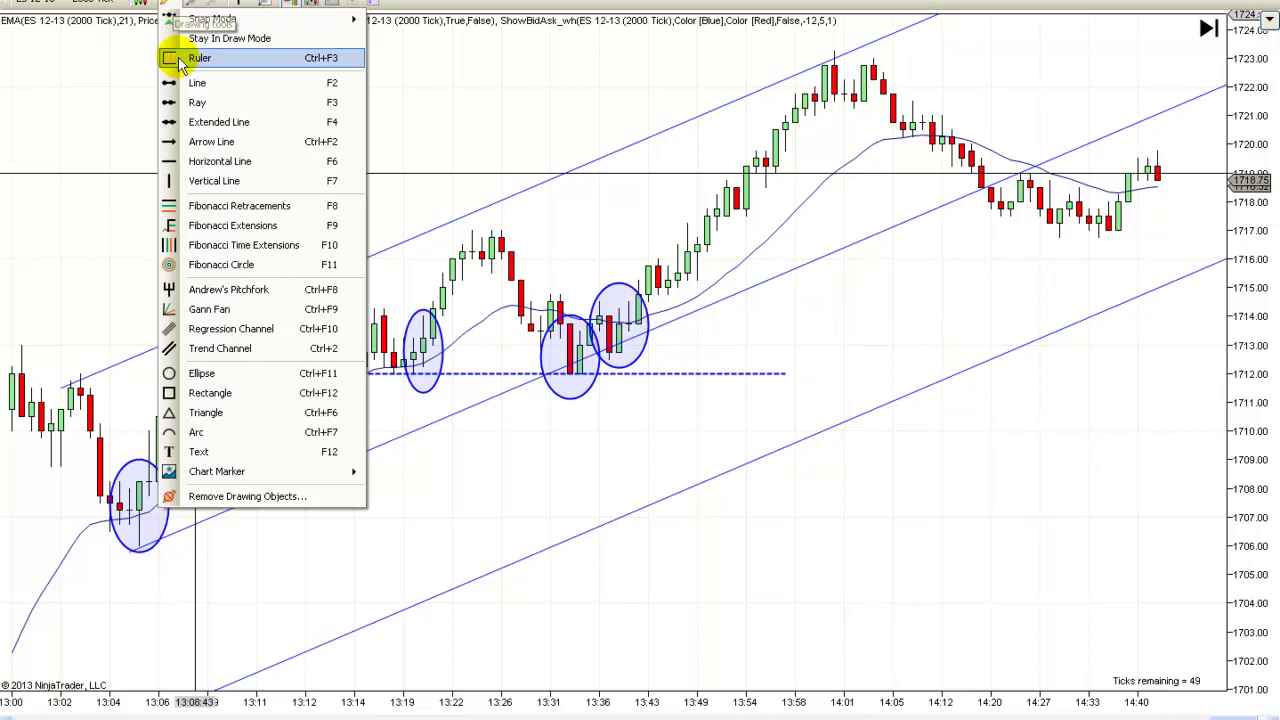
left_click(185, 143)
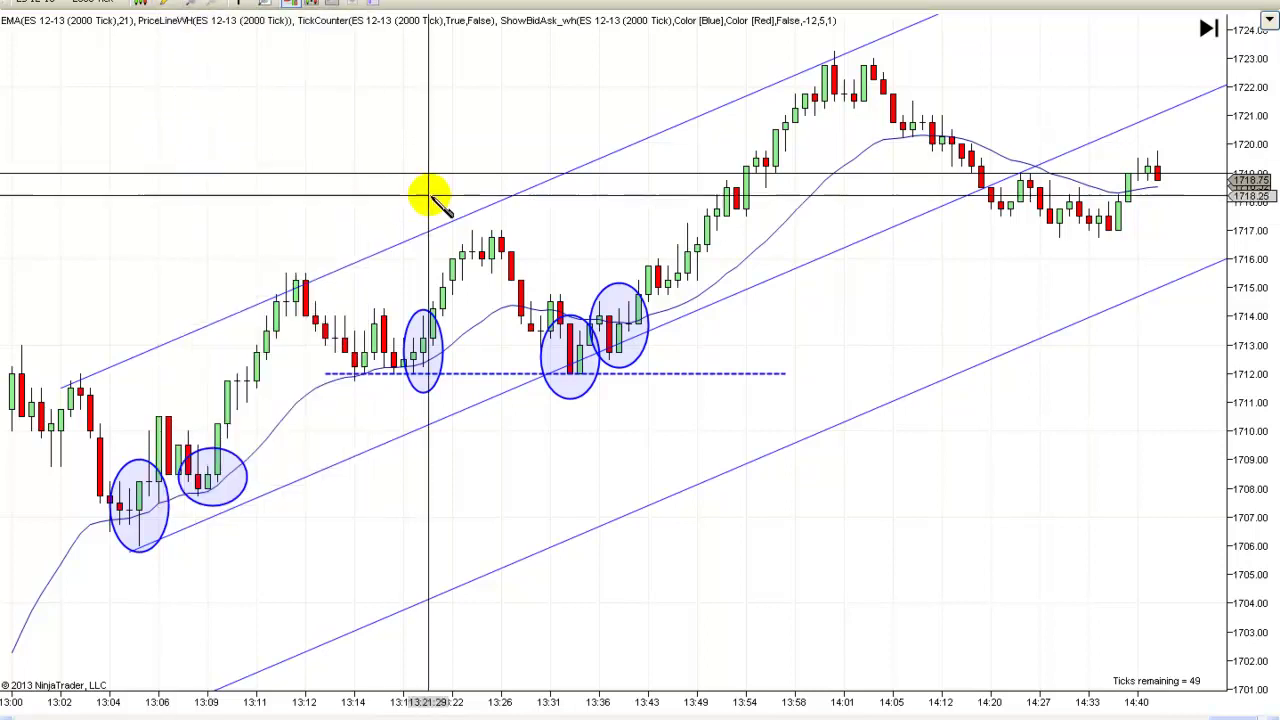
left_click(520, 192)
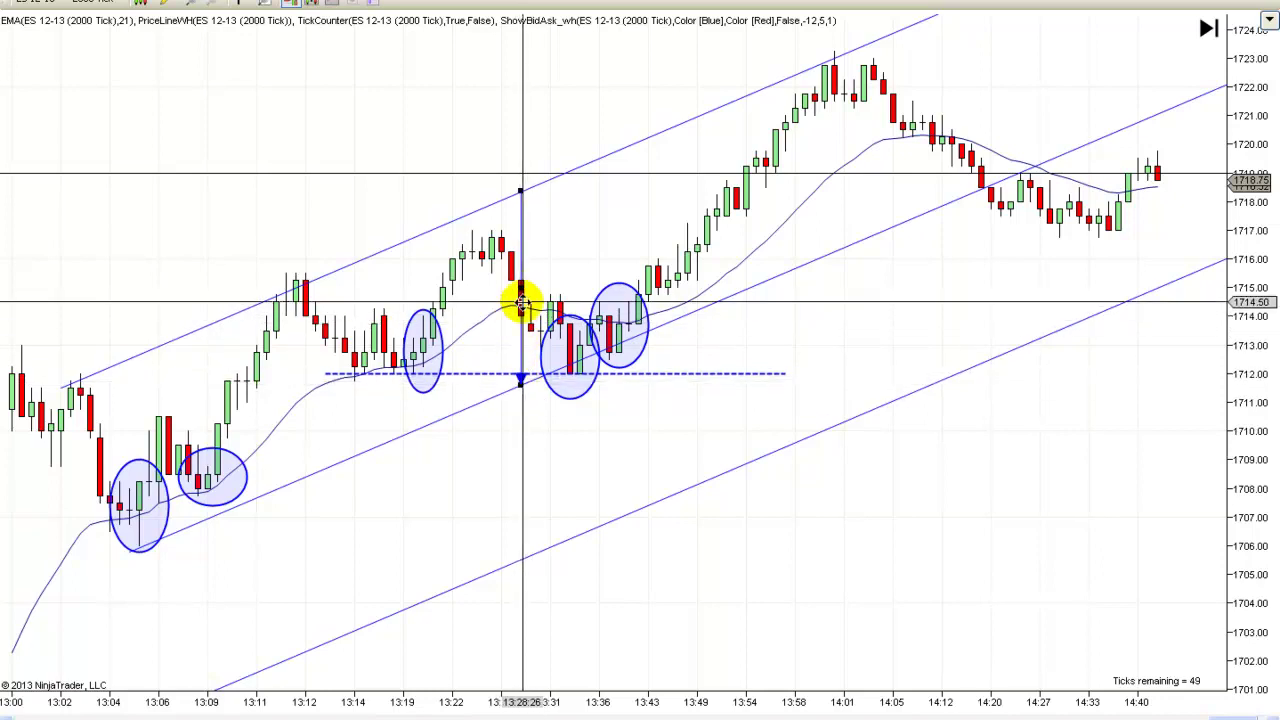
left_click_drag(520, 290, 577, 463)
left_click_drag(689, 578, 820, 563)
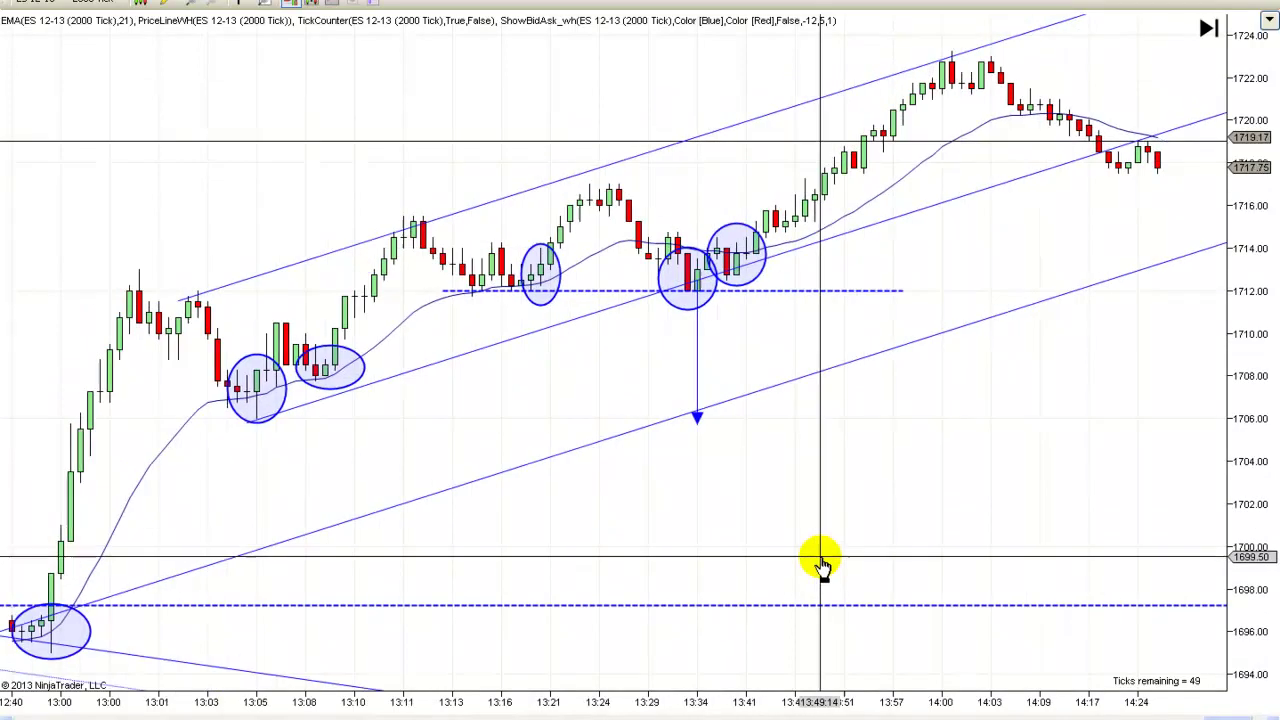
Lower the long rising trend line slightly to meet the 1717.25 low near 15:14, and delete the arrow beneath the 1712.00 low
left_click_drag(492, 476, 498, 490)
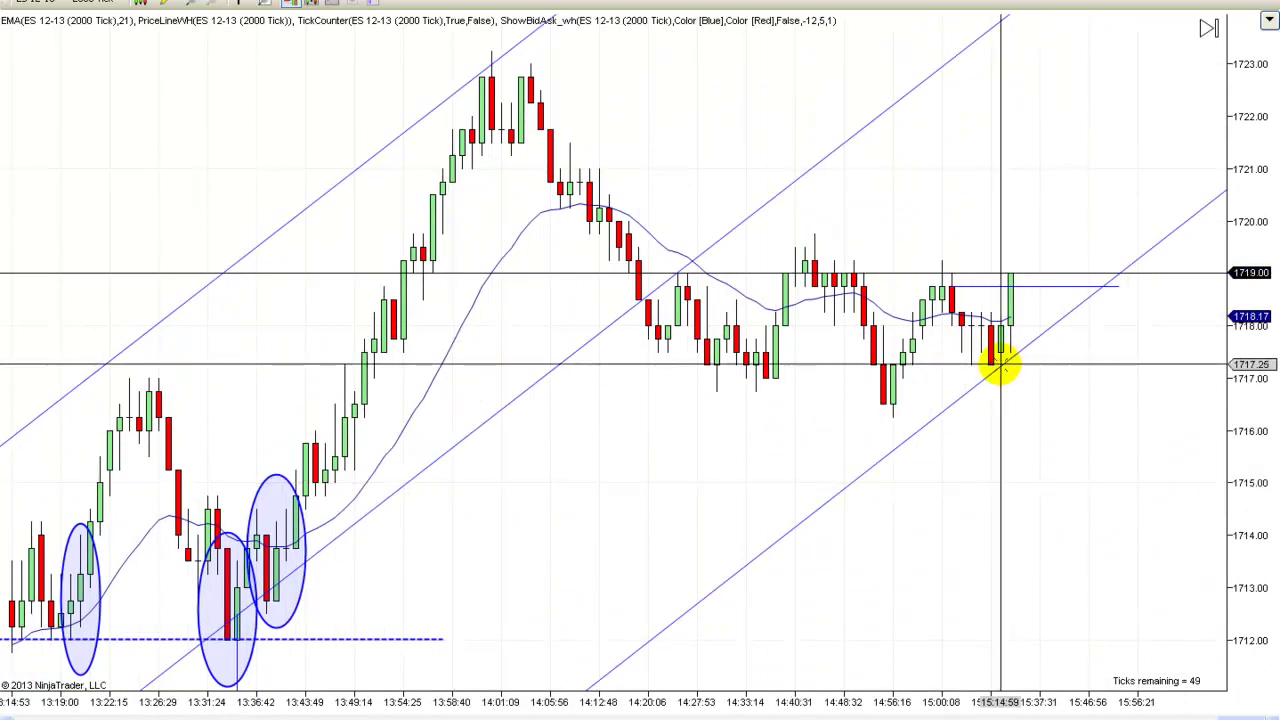
middle_click(1001, 368)
scroll(1003, 368, "left", 15)
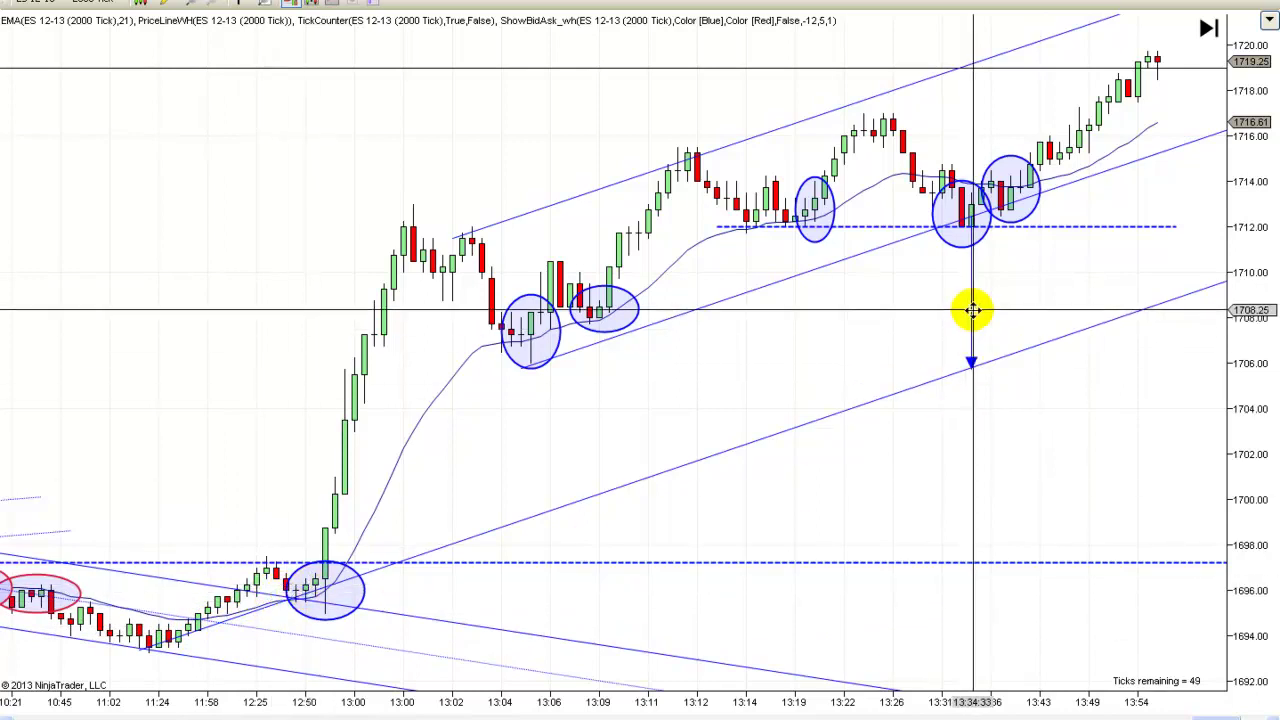
scroll(997, 343, "down", 10)
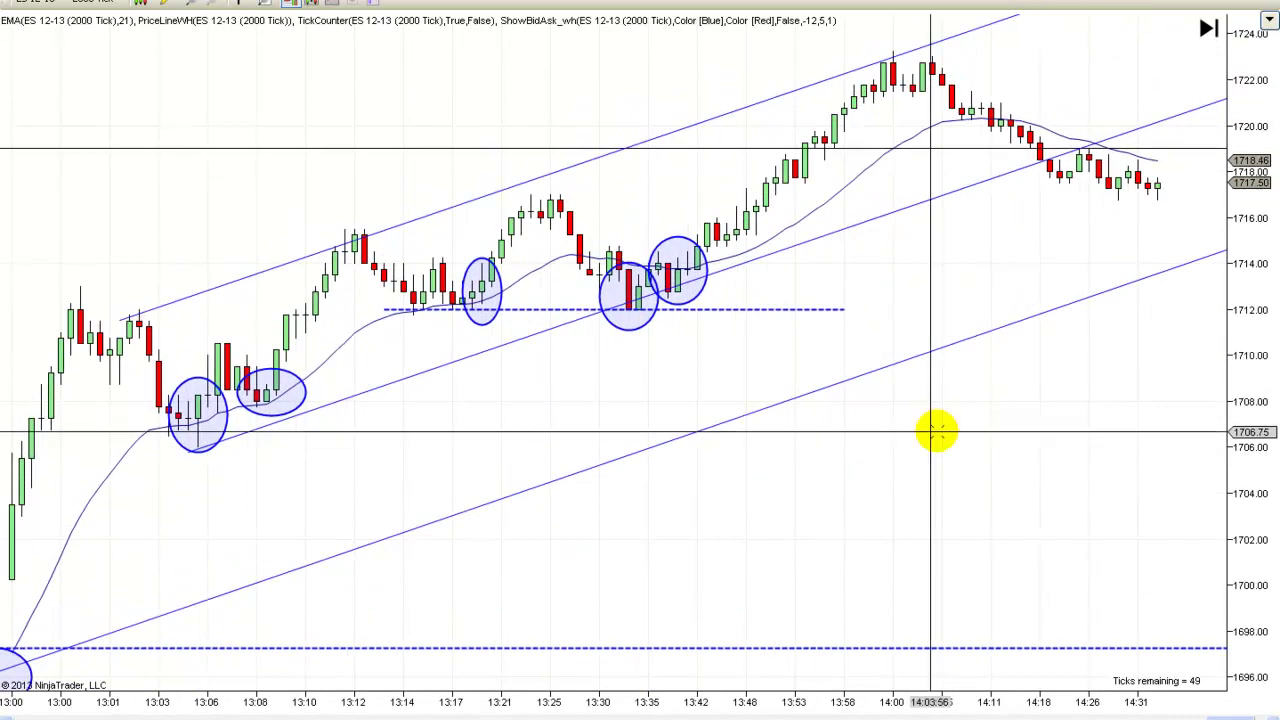
Review the last bars against the long rising trend line and go back to the circled breakout area at 13:00
scroll(650, 465, "down", 3)
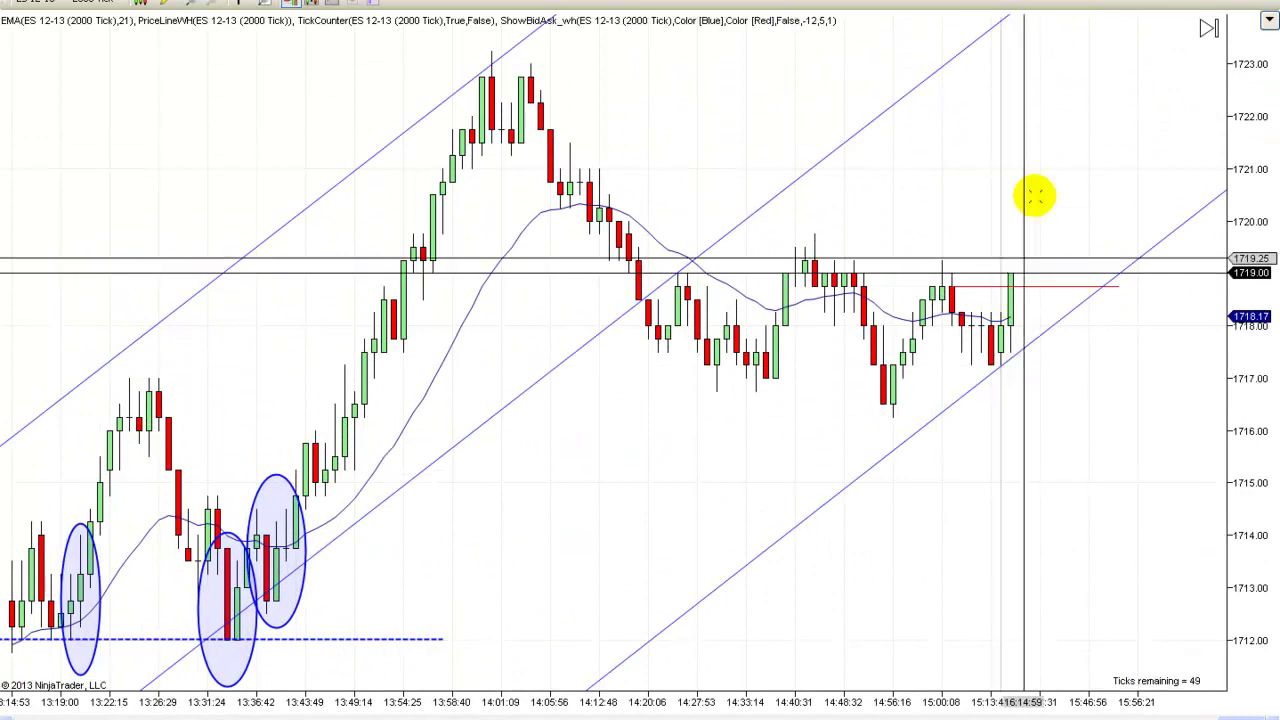
left_click_drag(626, 491, 643, 451)
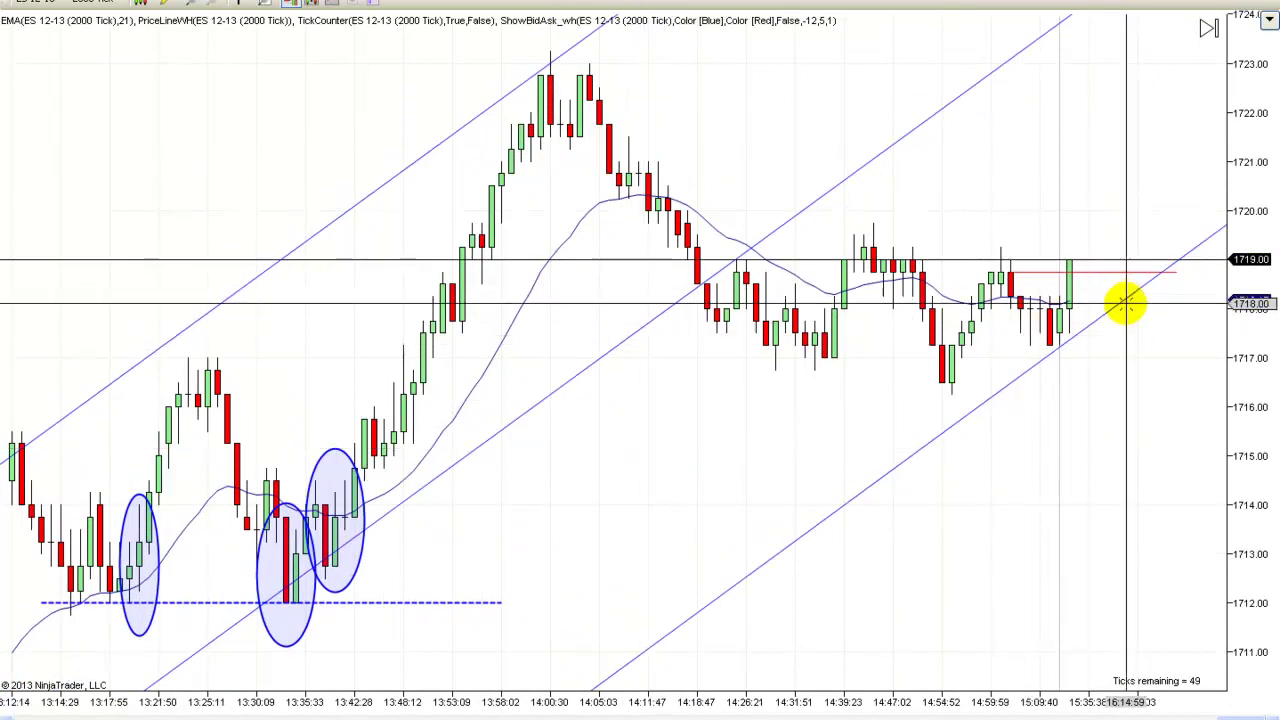
scroll(737, 437, "up", 10)
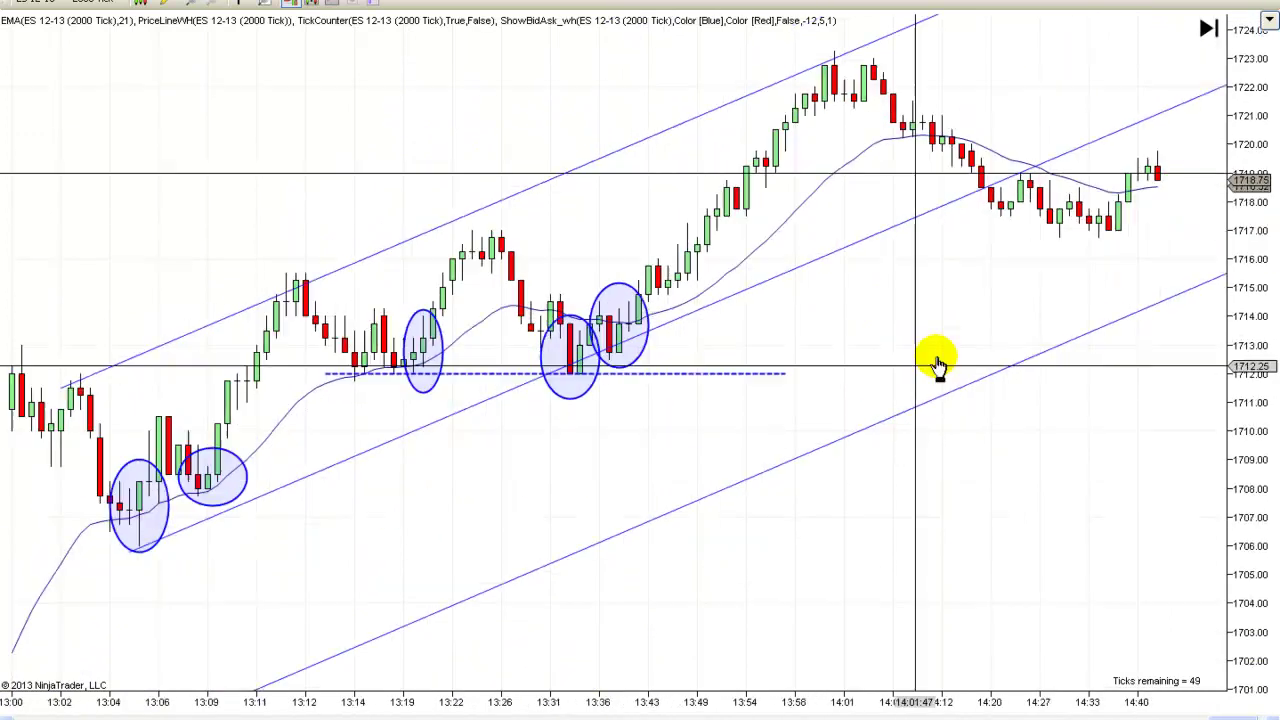
scroll(559, 558, "up", 5)
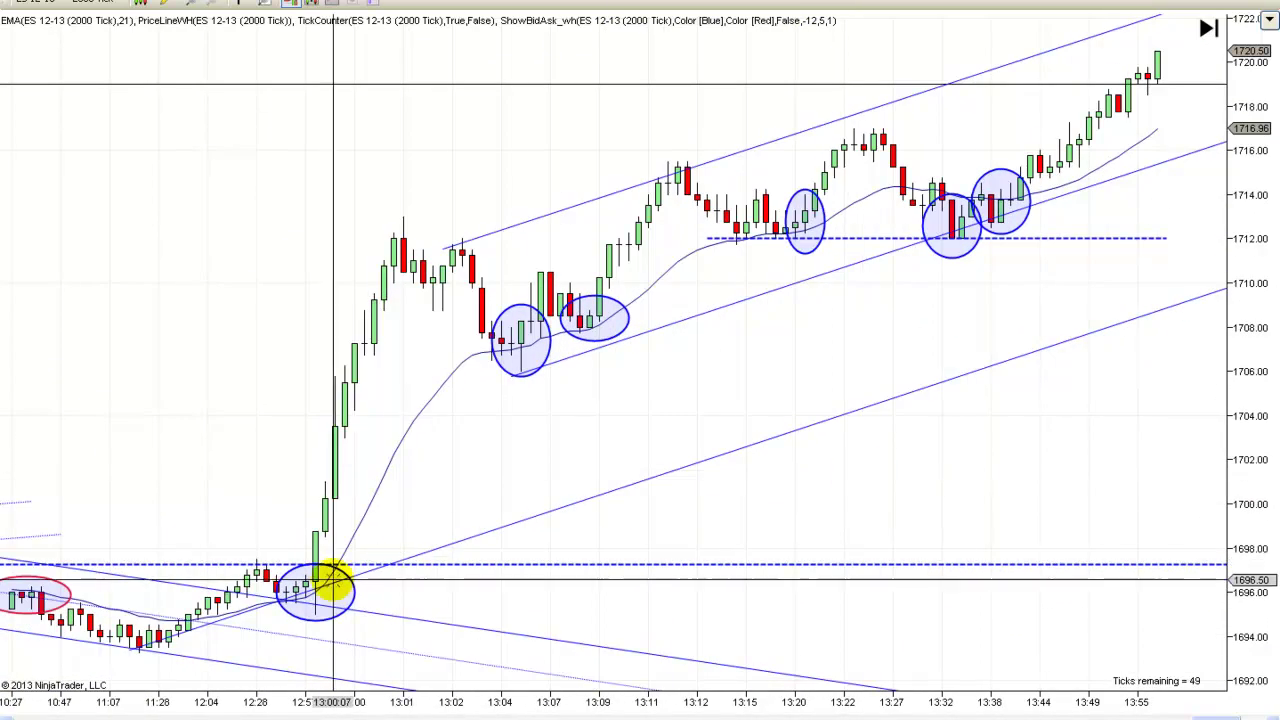
Move the rising channel's upper line slightly higher so that it runs along the highs near 13:12 and 14:00
scroll(845, 536, "down", 6)
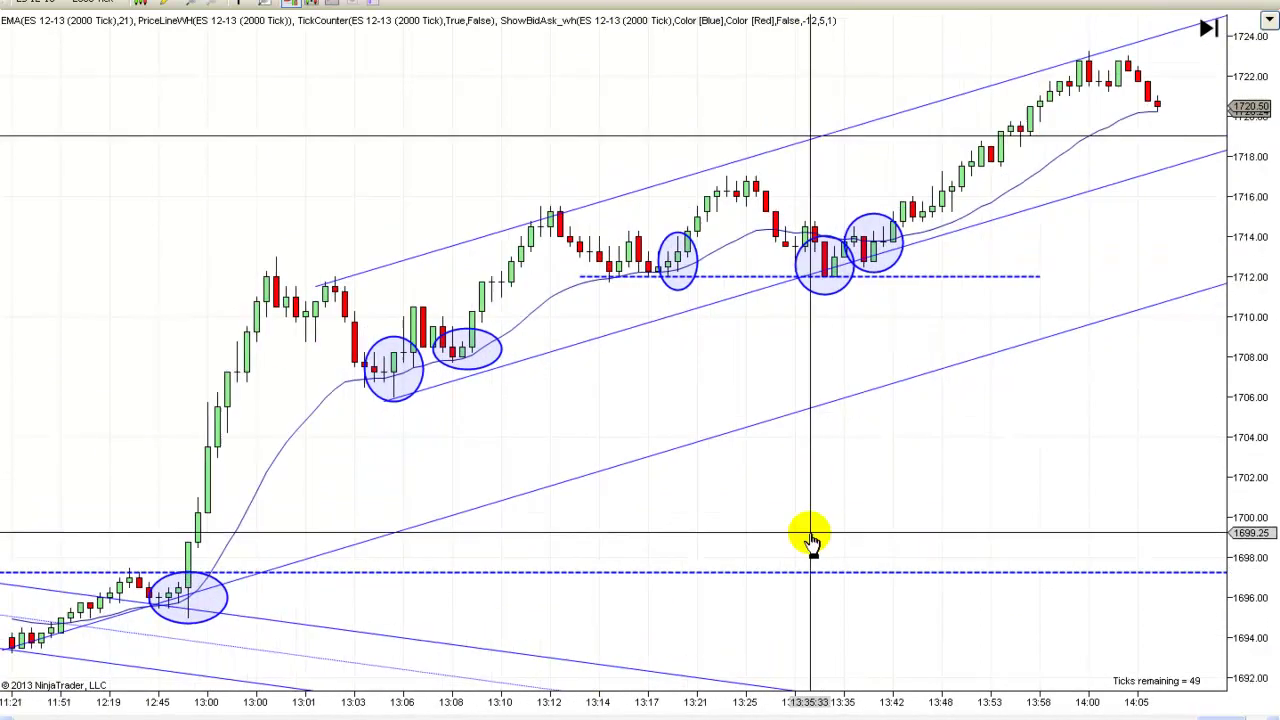
scroll(1078, 401, "down", 10)
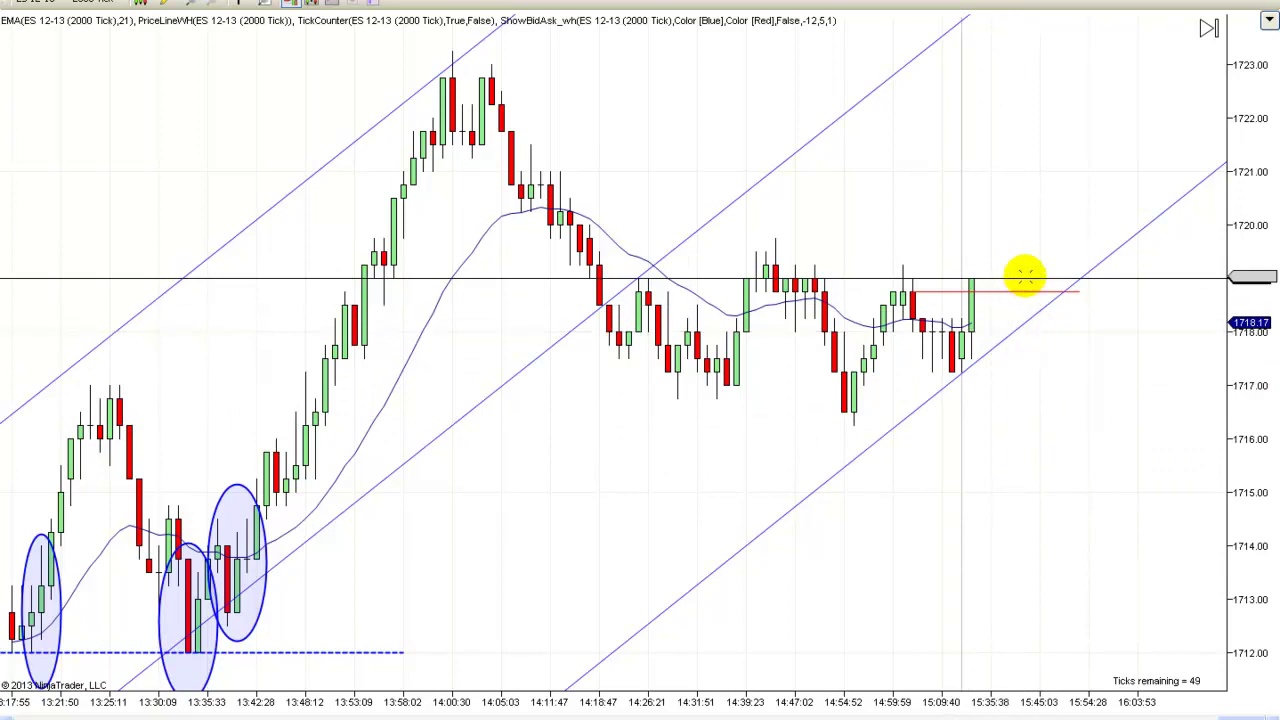
scroll(923, 412, "up", 6)
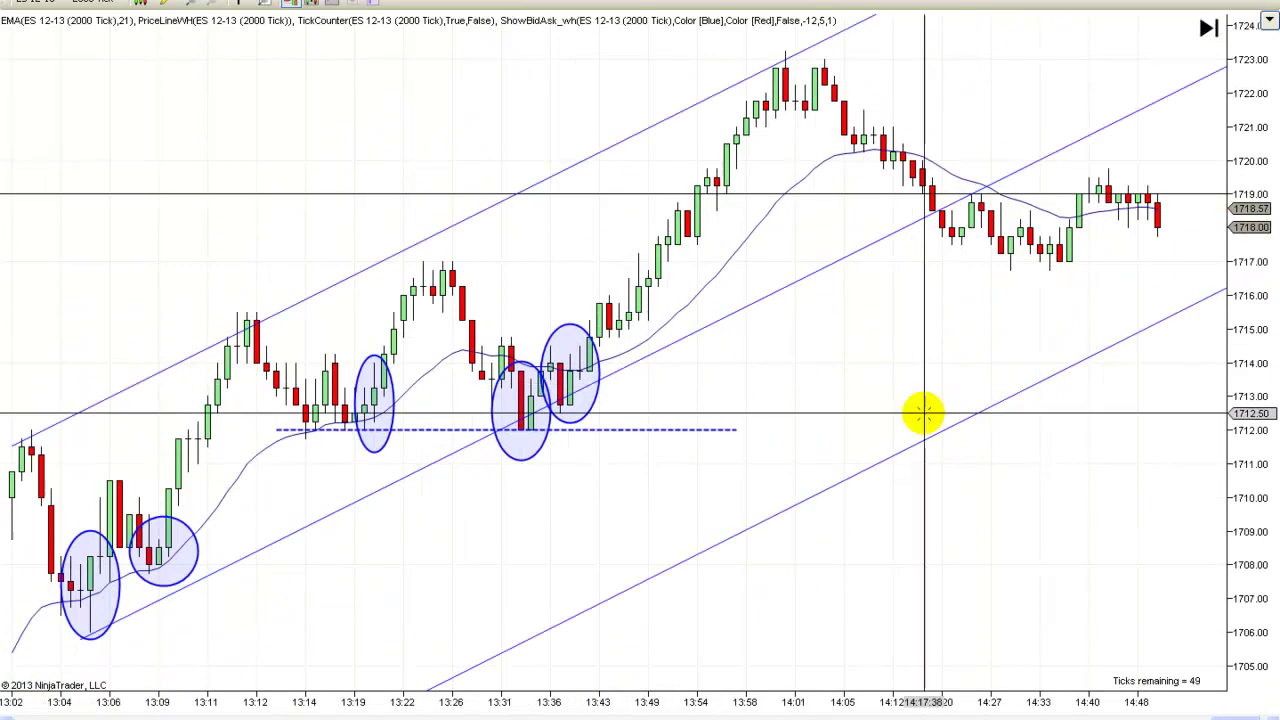
scroll(767, 428, "up", 8)
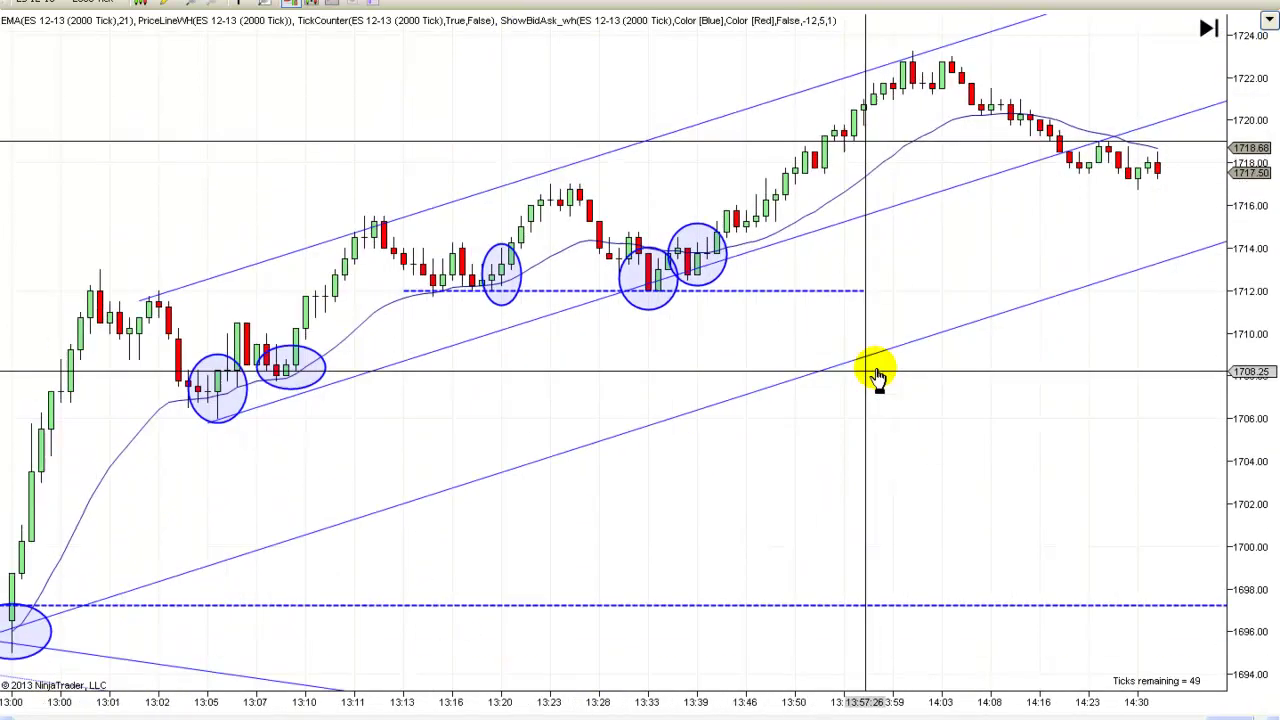
scroll(645, 390, "up", 3)
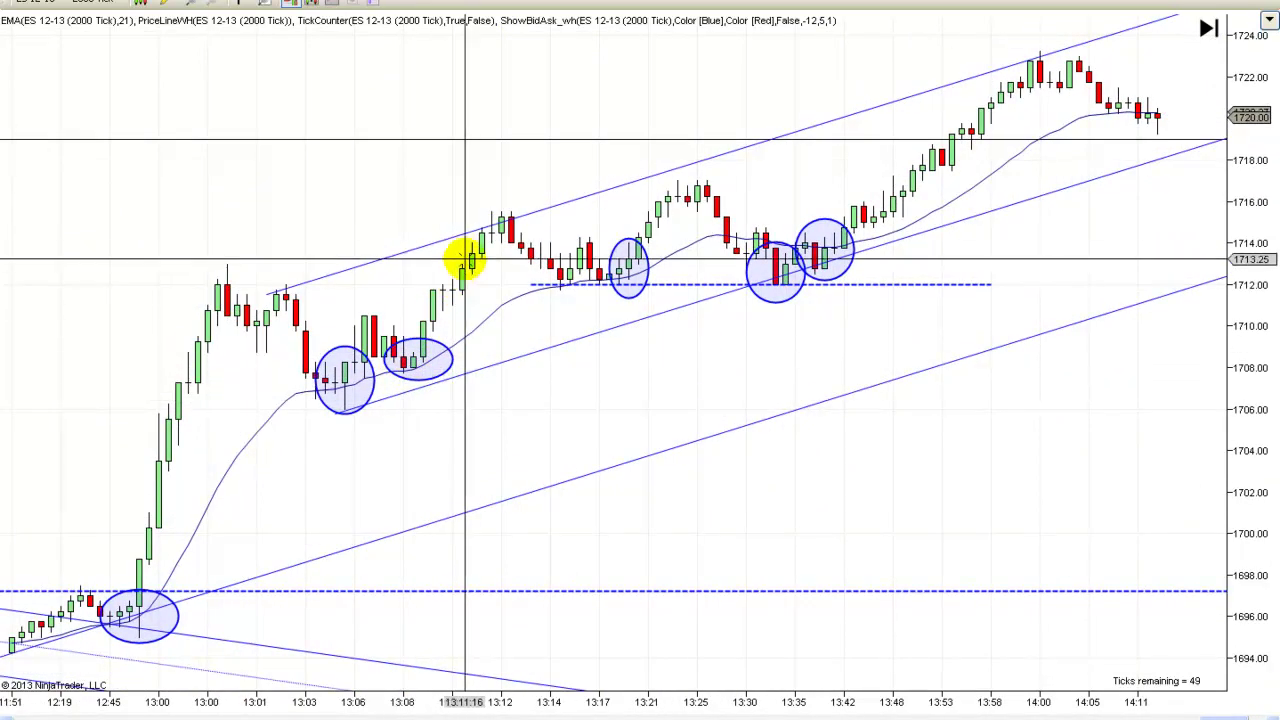
left_click(354, 260)
left_click_drag(354, 260, 300, 255)
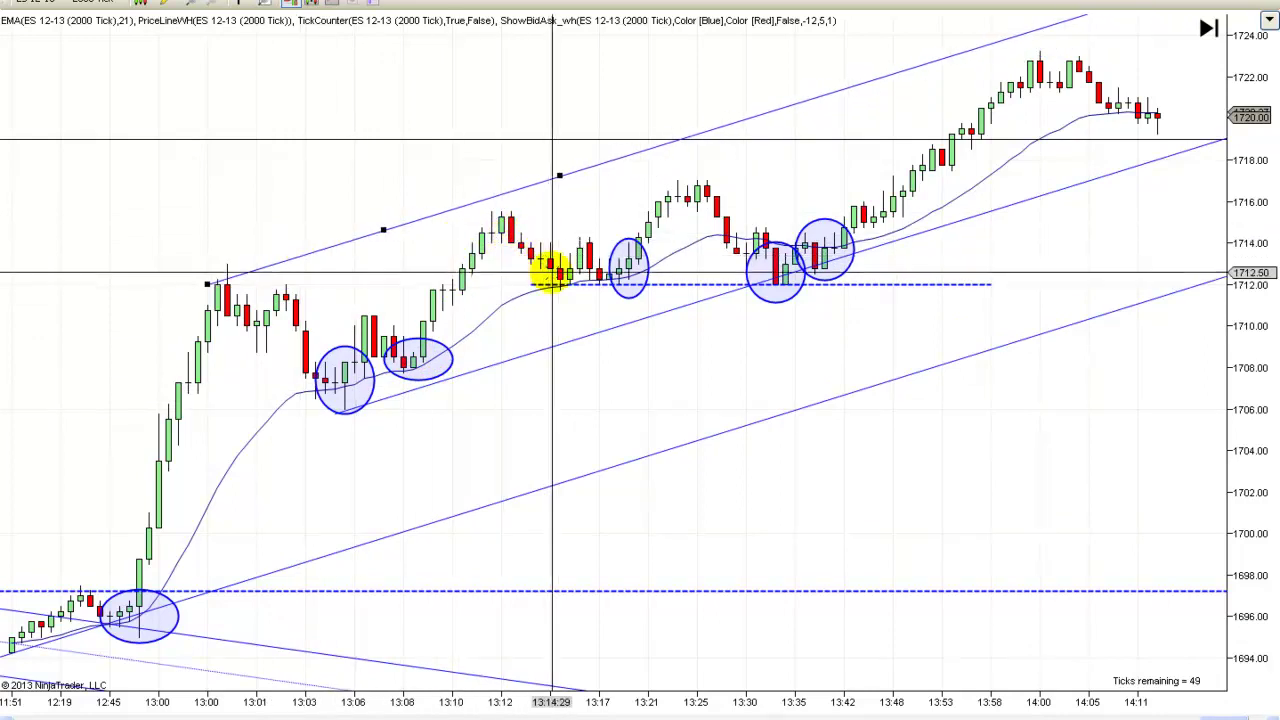
left_click_drag(331, 249, 357, 263)
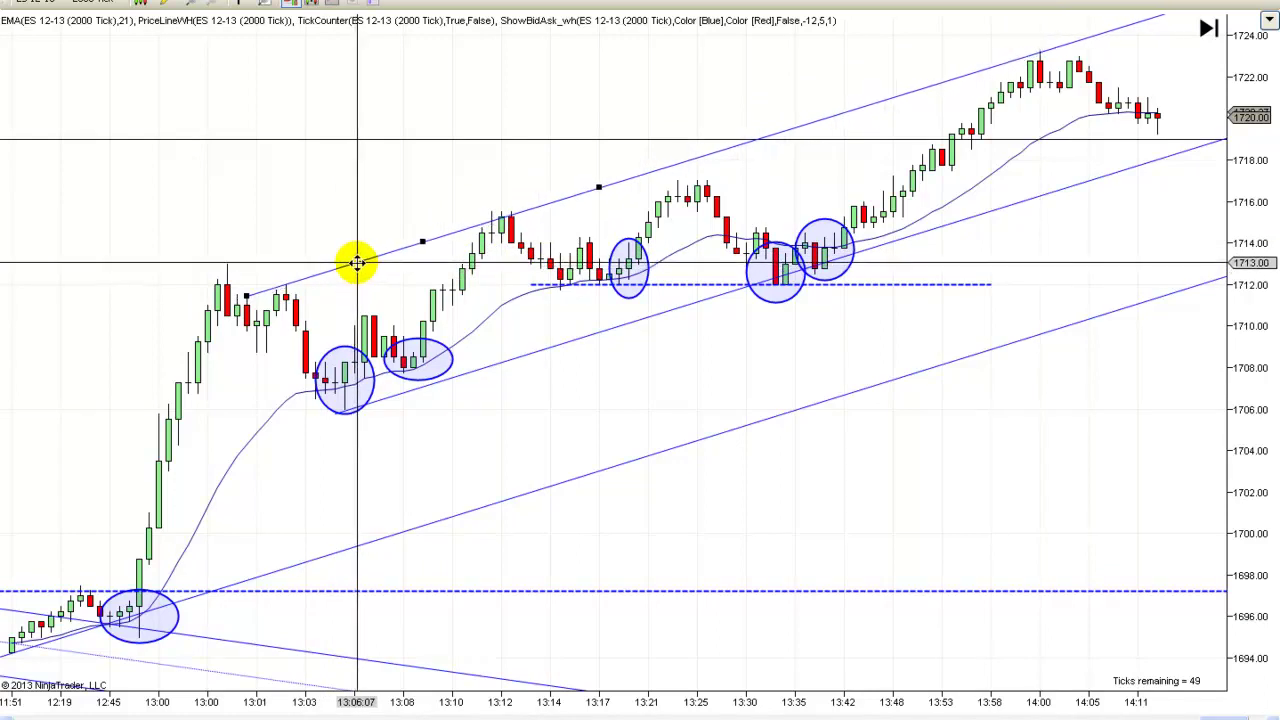
middle_click(943, 597)
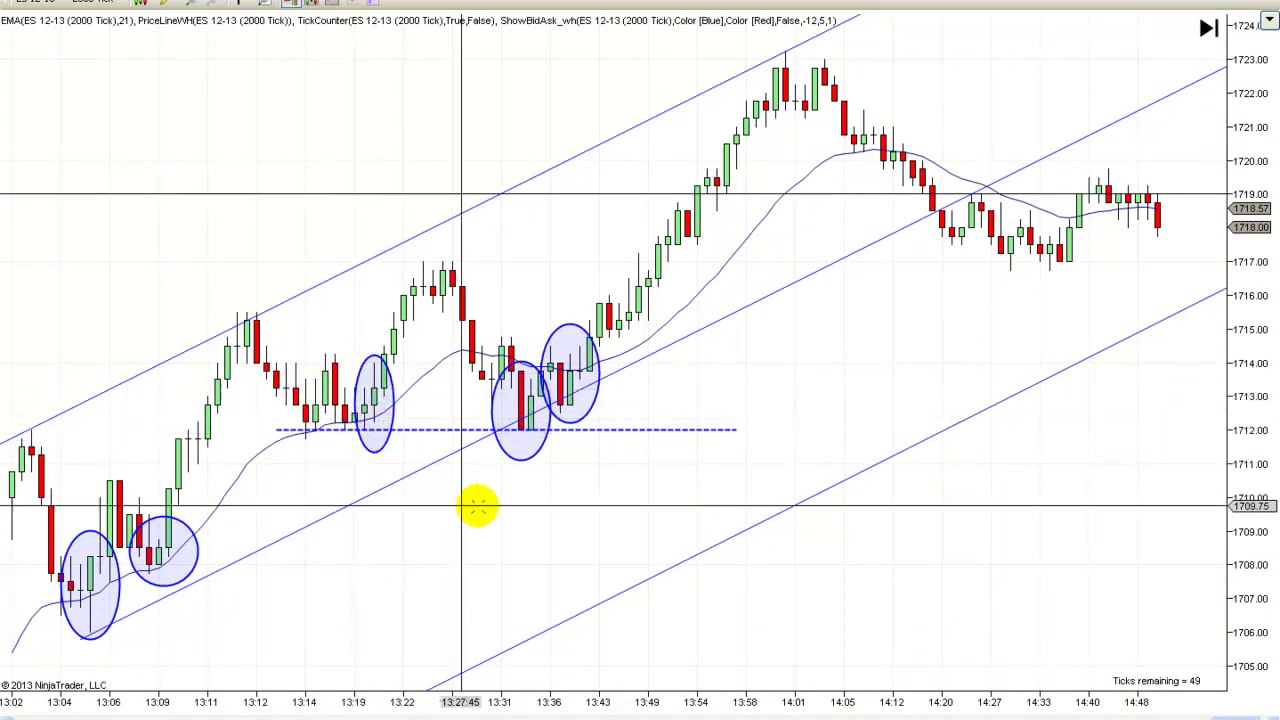
Move the circle off the 13:20 pullback to about 1709 to inspect the uncovered bars, and put it back around them
left_click_drag(477, 509, 643, 371)
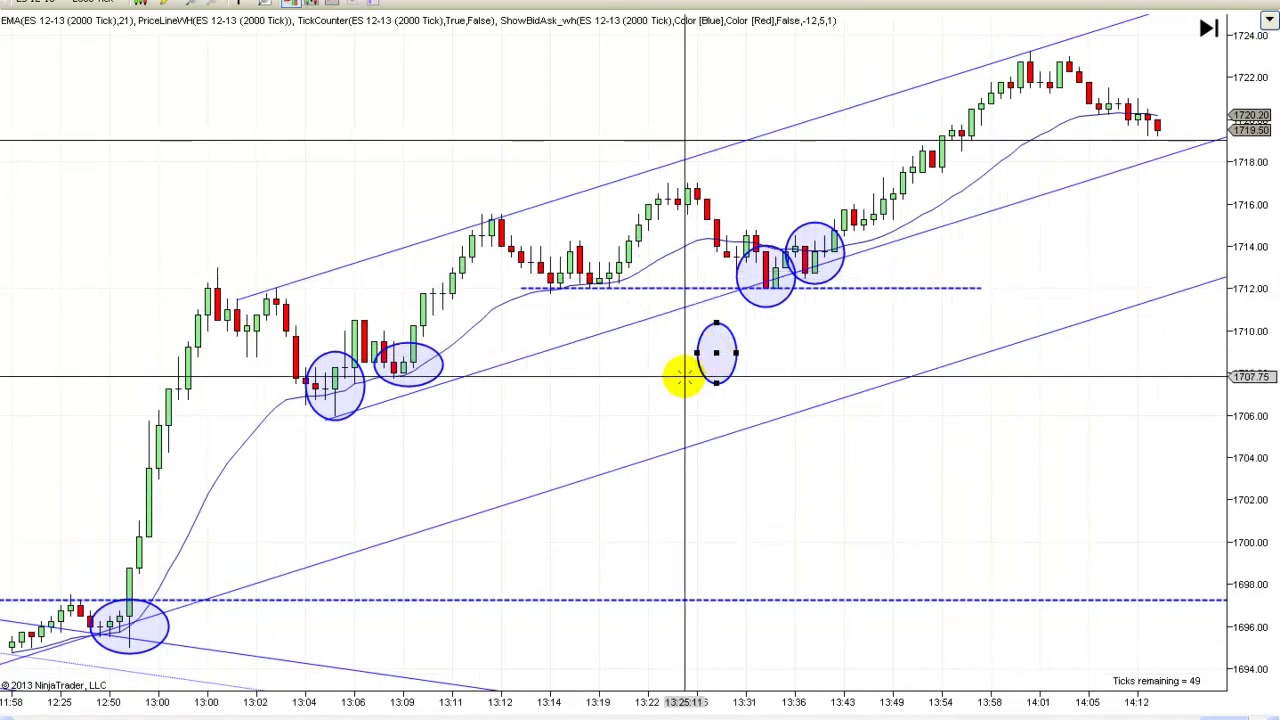
scroll(683, 376, "up", 3)
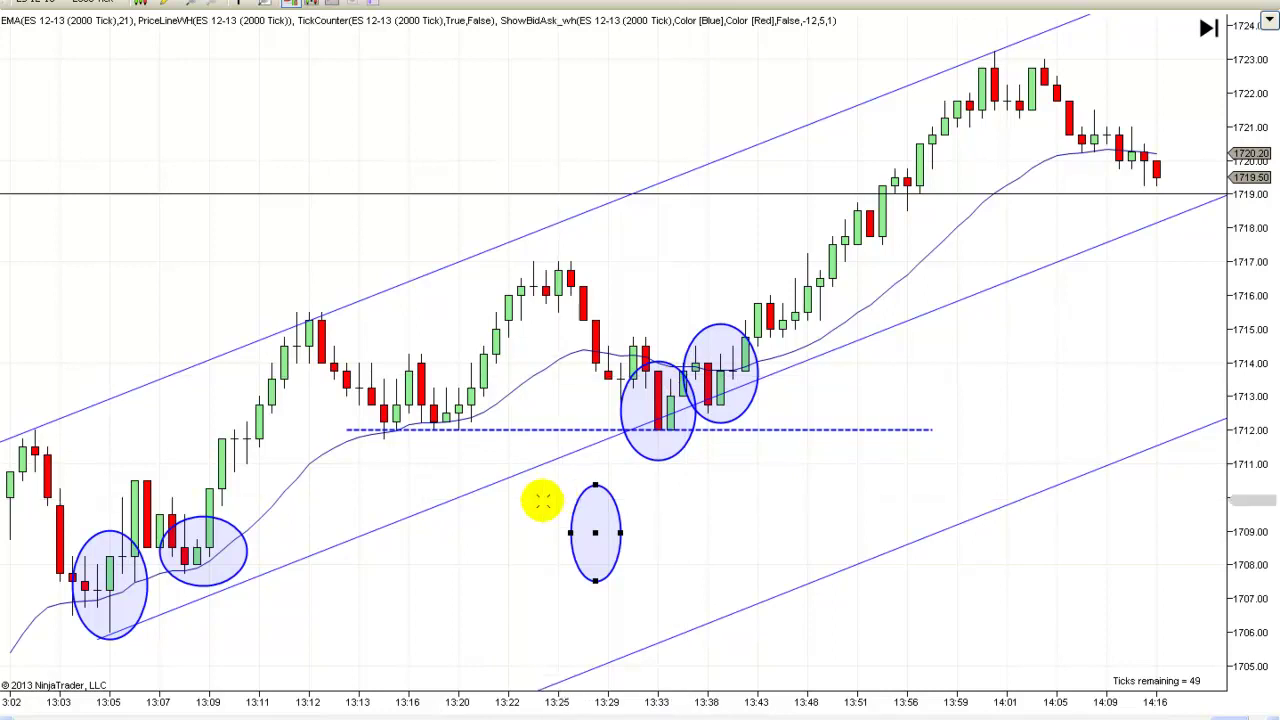
left_click_drag(540, 500, 571, 560)
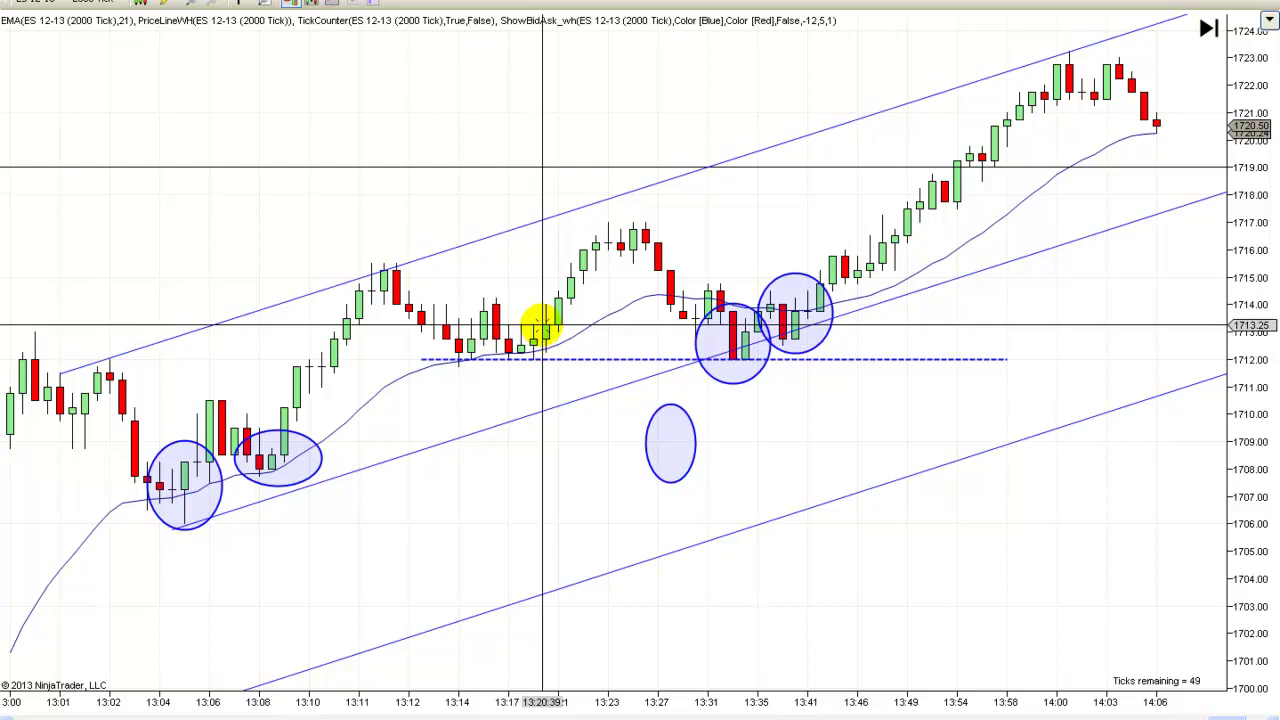
left_click(694, 442)
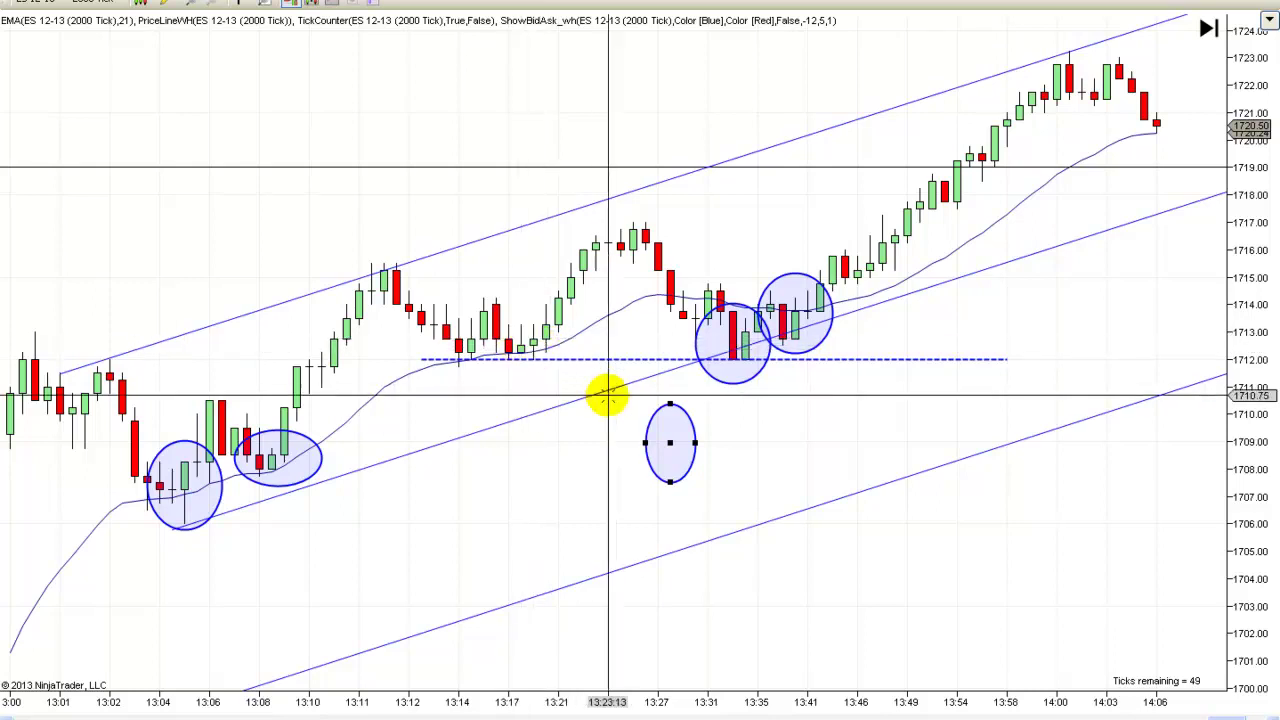
left_click_drag(670, 441, 534, 335)
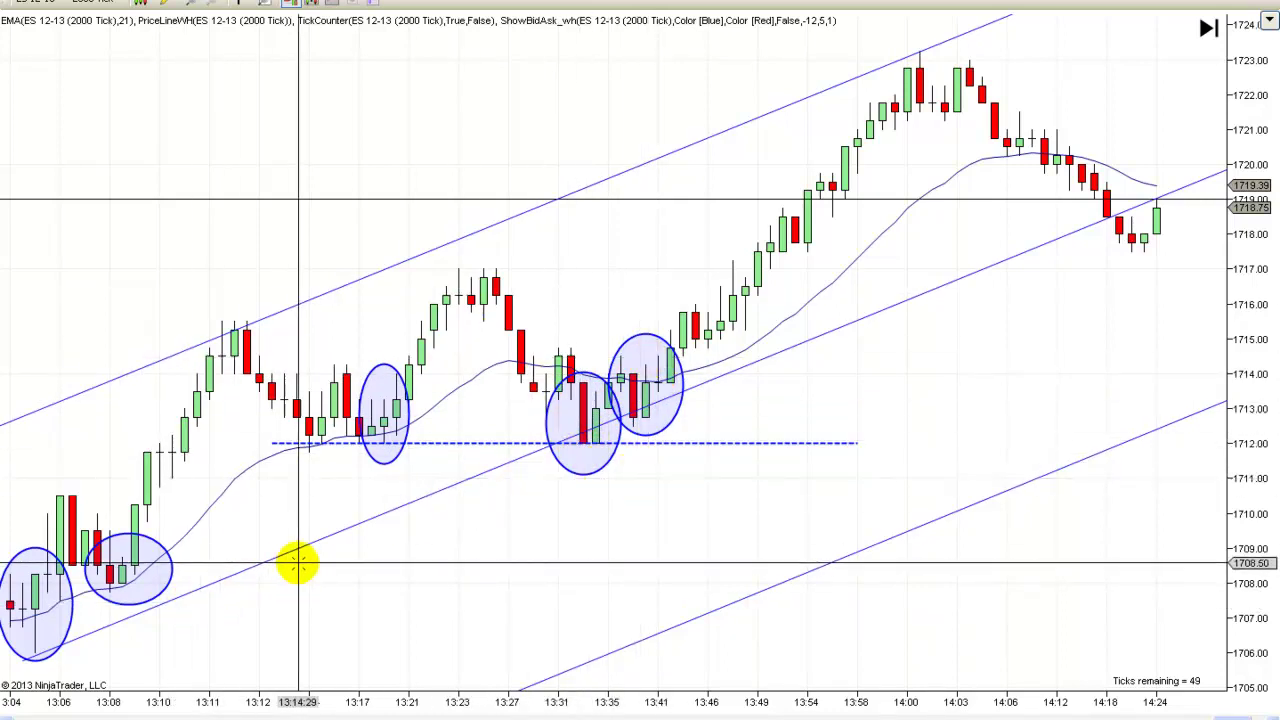
Shift the rising channel's lower line one bar later so that it starts at the low inside the 13:05 circle
left_click(218, 565)
left_click_drag(218, 565, 209, 563)
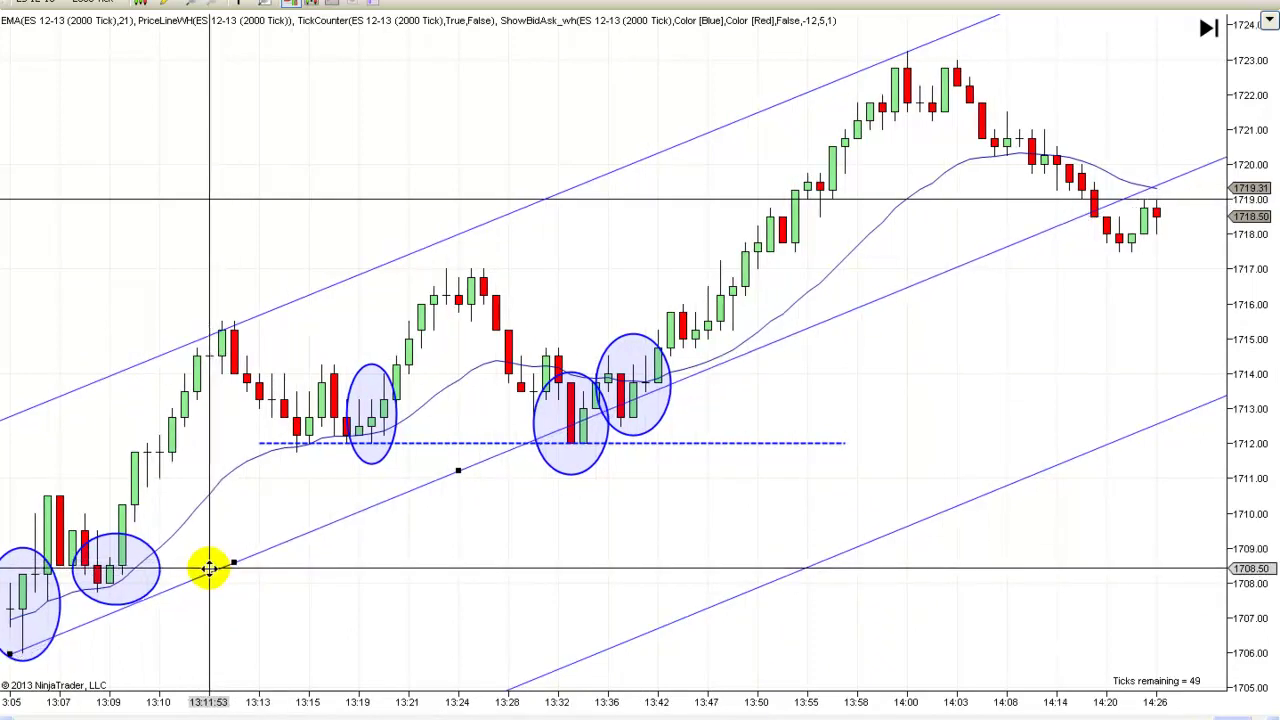
left_click_drag(781, 384, 1020, 363)
left_click_drag(180, 548, 209, 549)
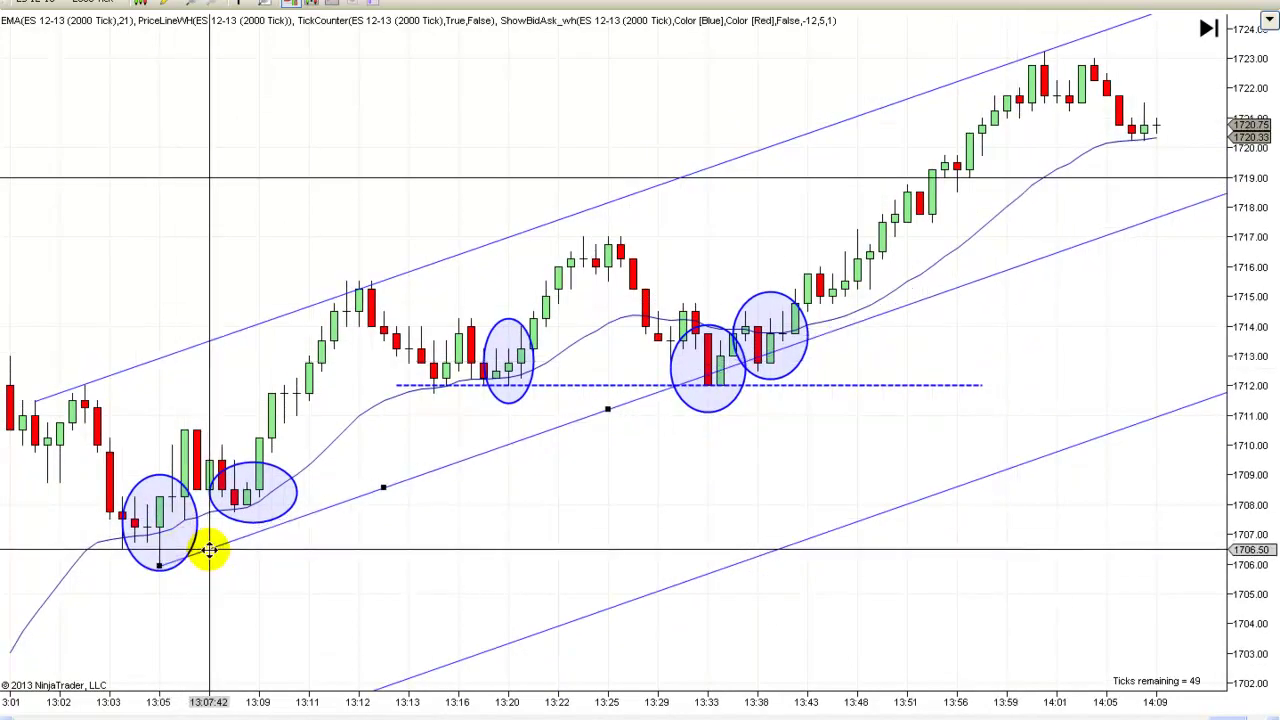
Duplicate the circle around the 13:39 pullback and place the copy around the pause near 13:54, centred at about 1718.50
left_click_drag(500, 523, 391, 529)
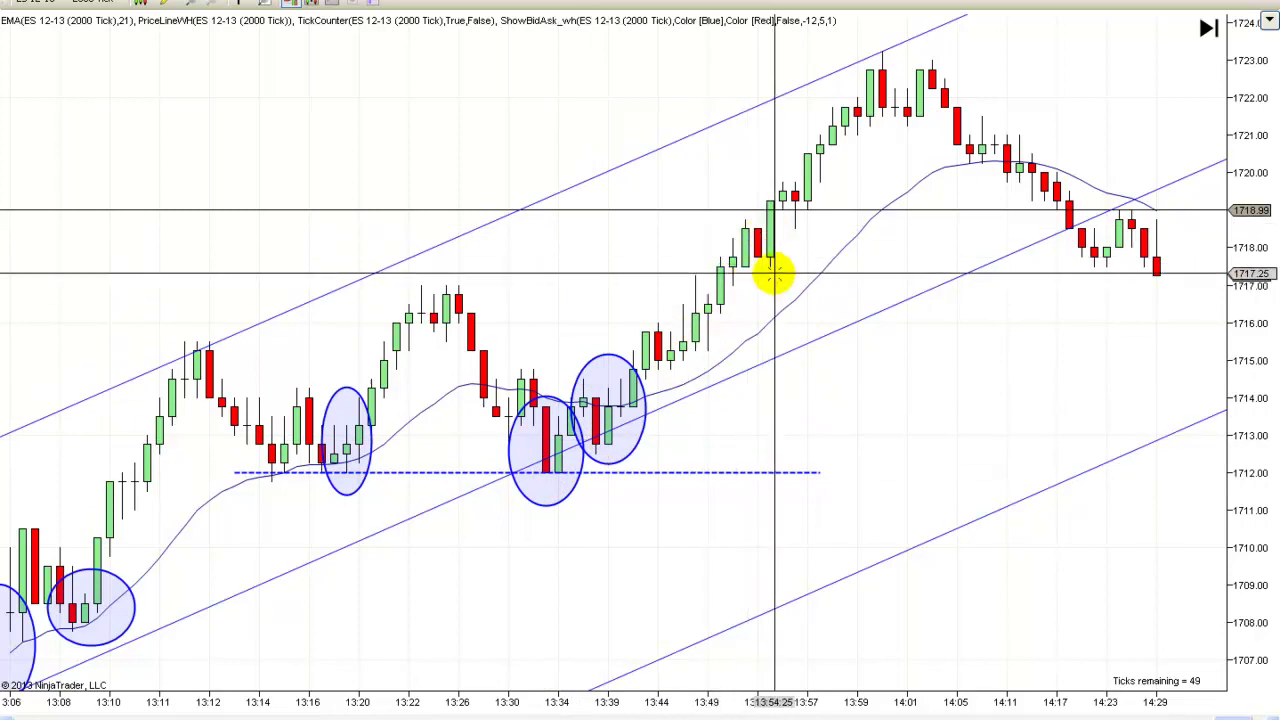
middle_click(772, 240)
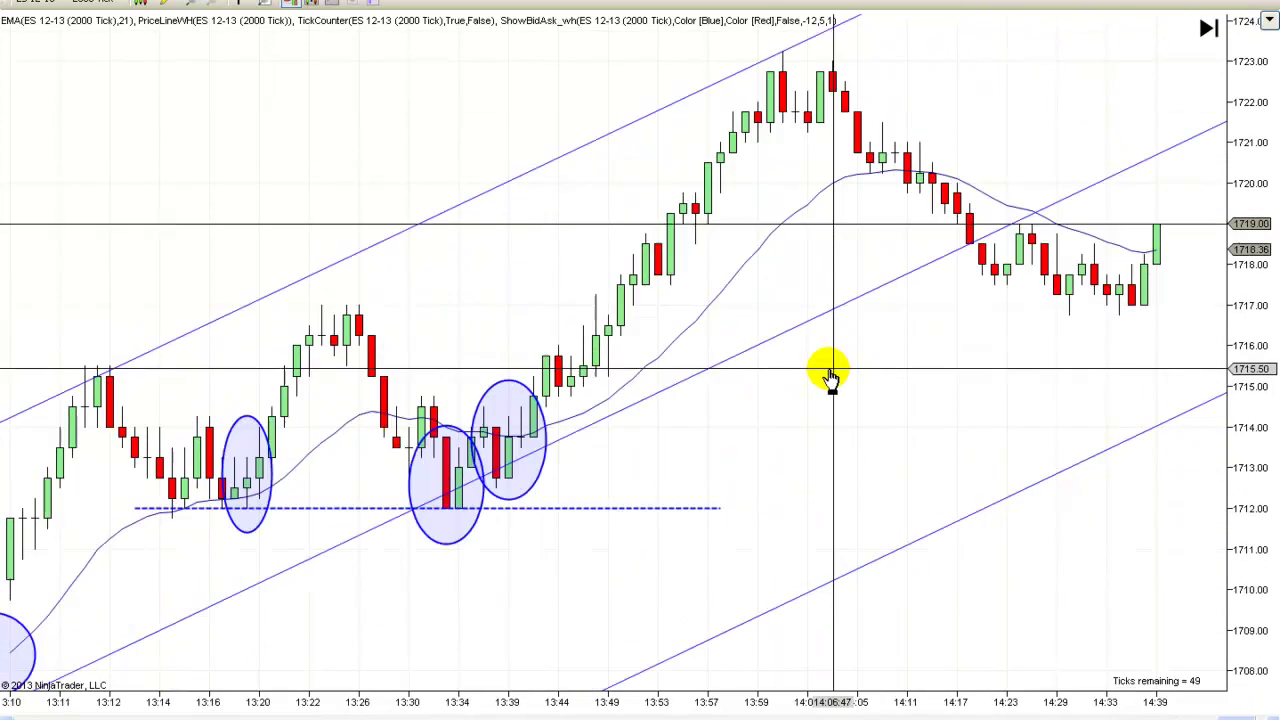
left_click(458, 528)
right_click(463, 542)
left_click(510, 551)
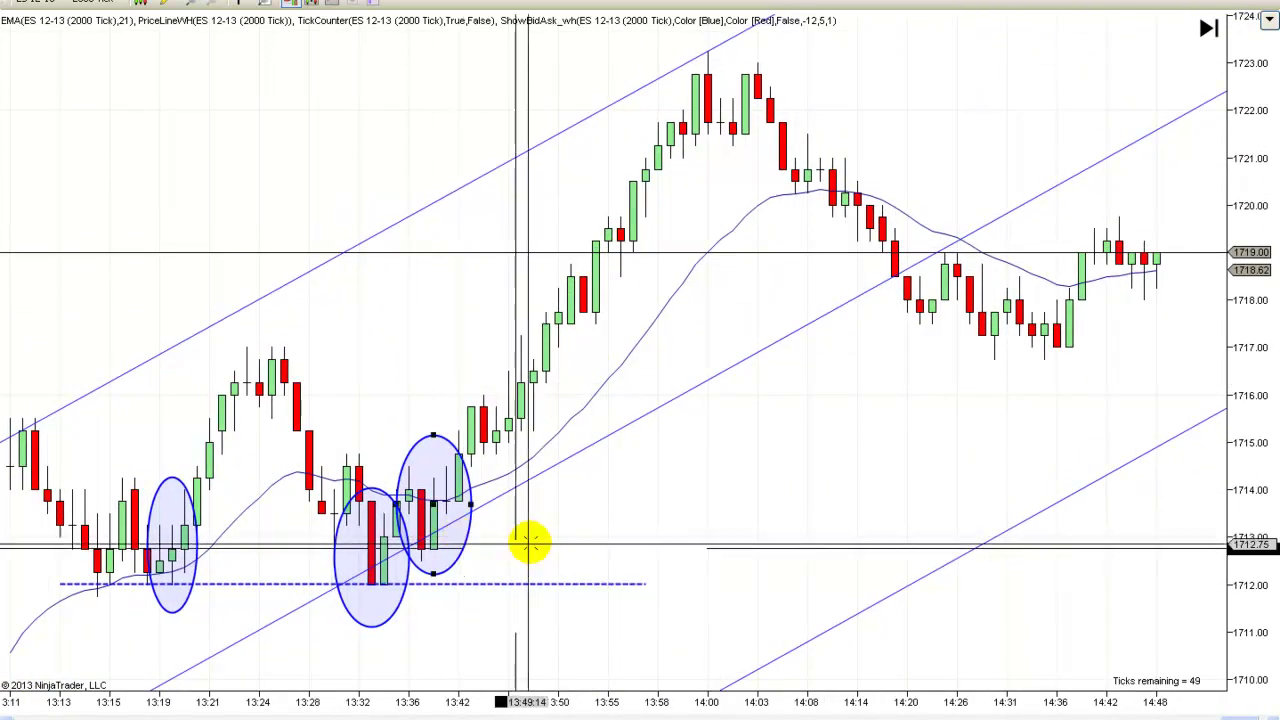
right_click(624, 495)
left_click(688, 510)
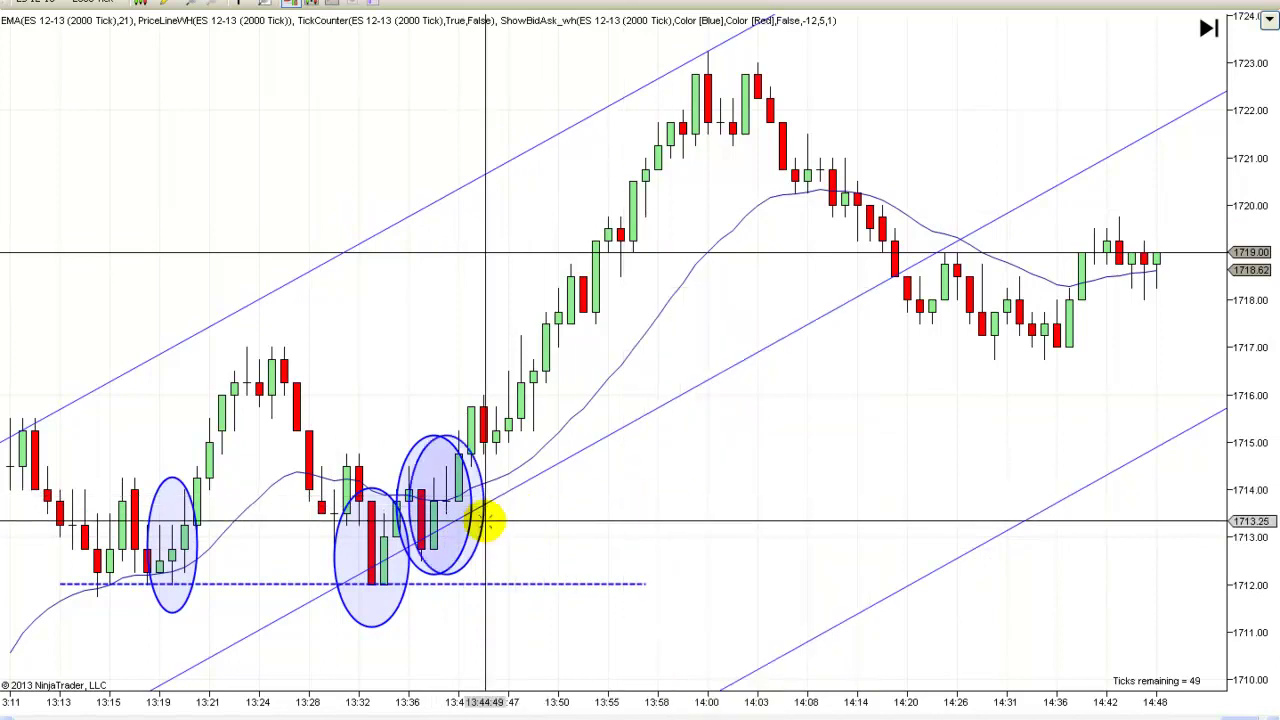
left_click_drag(463, 520, 595, 275)
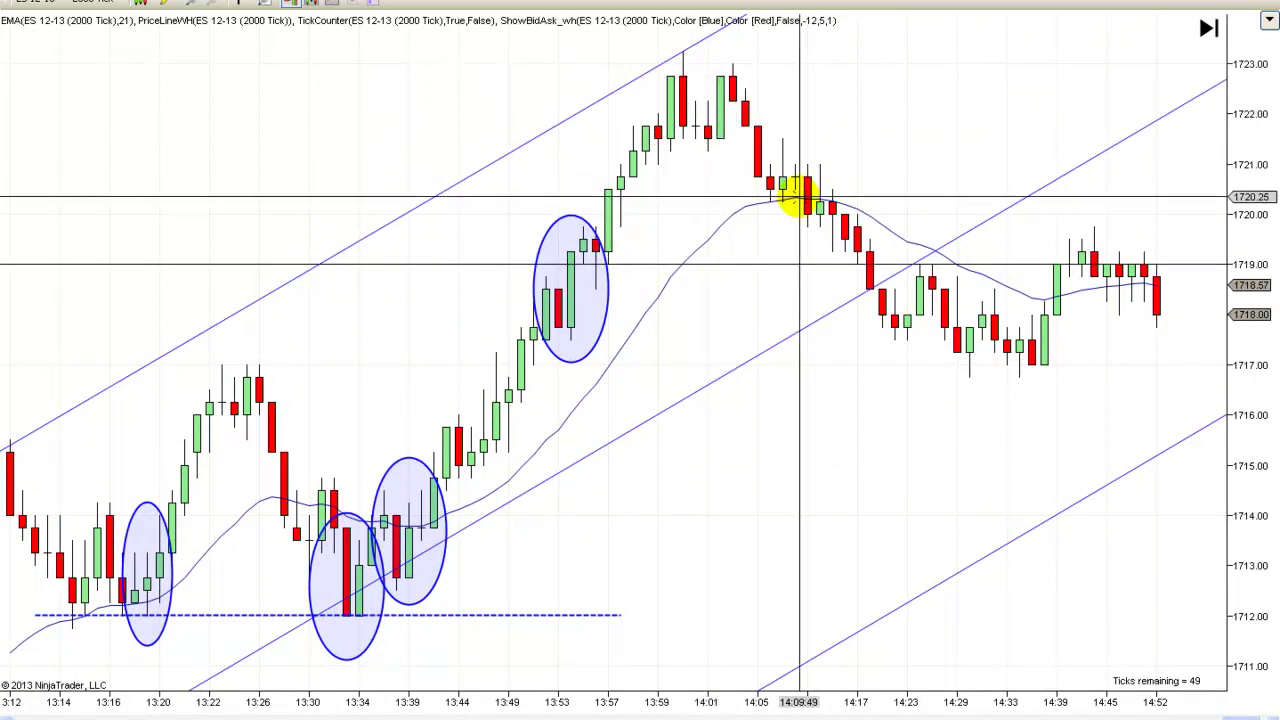
Review the circled trade areas from the 14:00 peak back through the morning decline and forward to the 13:00 breakout
scroll(909, 443, "up", 4)
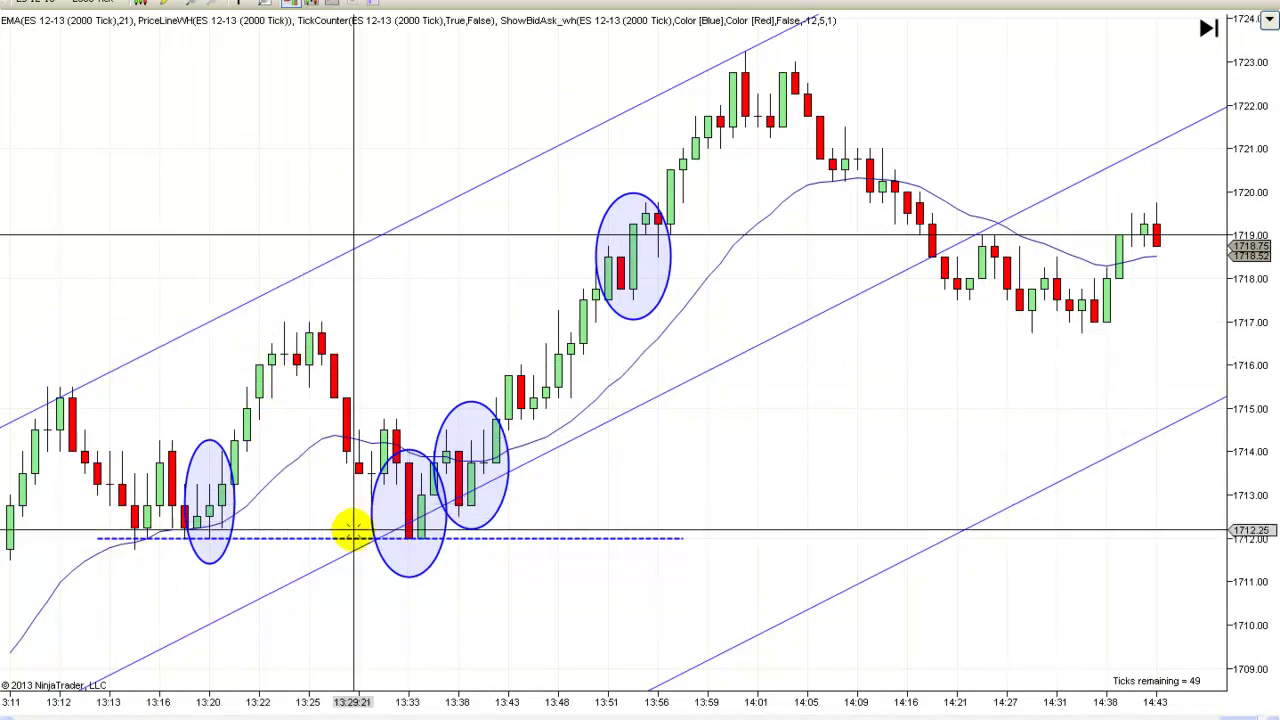
scroll(762, 488, "down", 5)
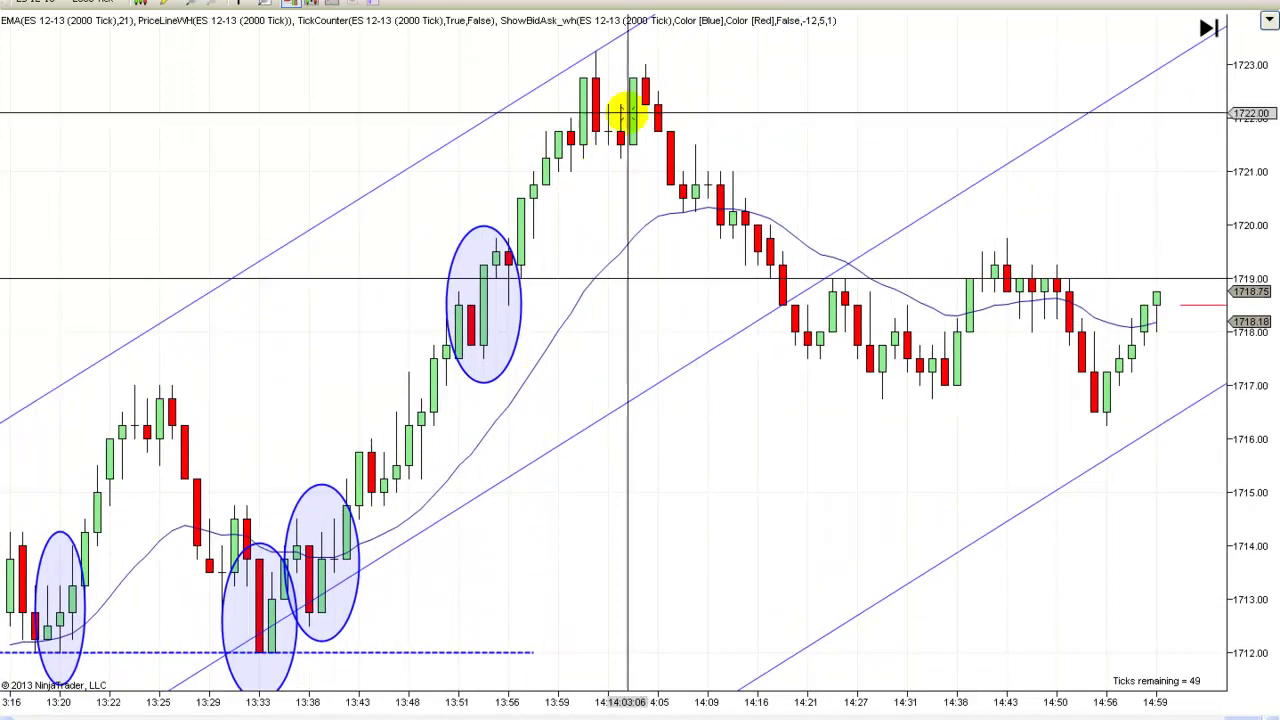
scroll(714, 453, "up", 10)
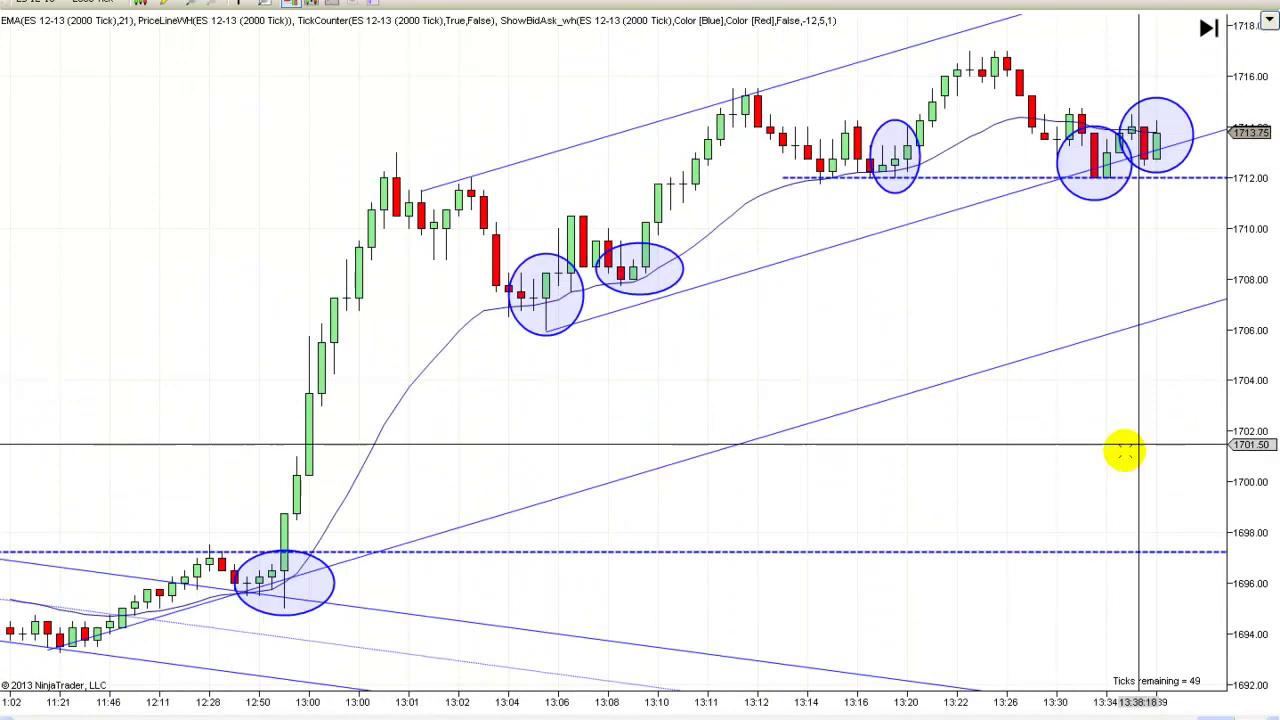
scroll(1200, 537, "up", 5)
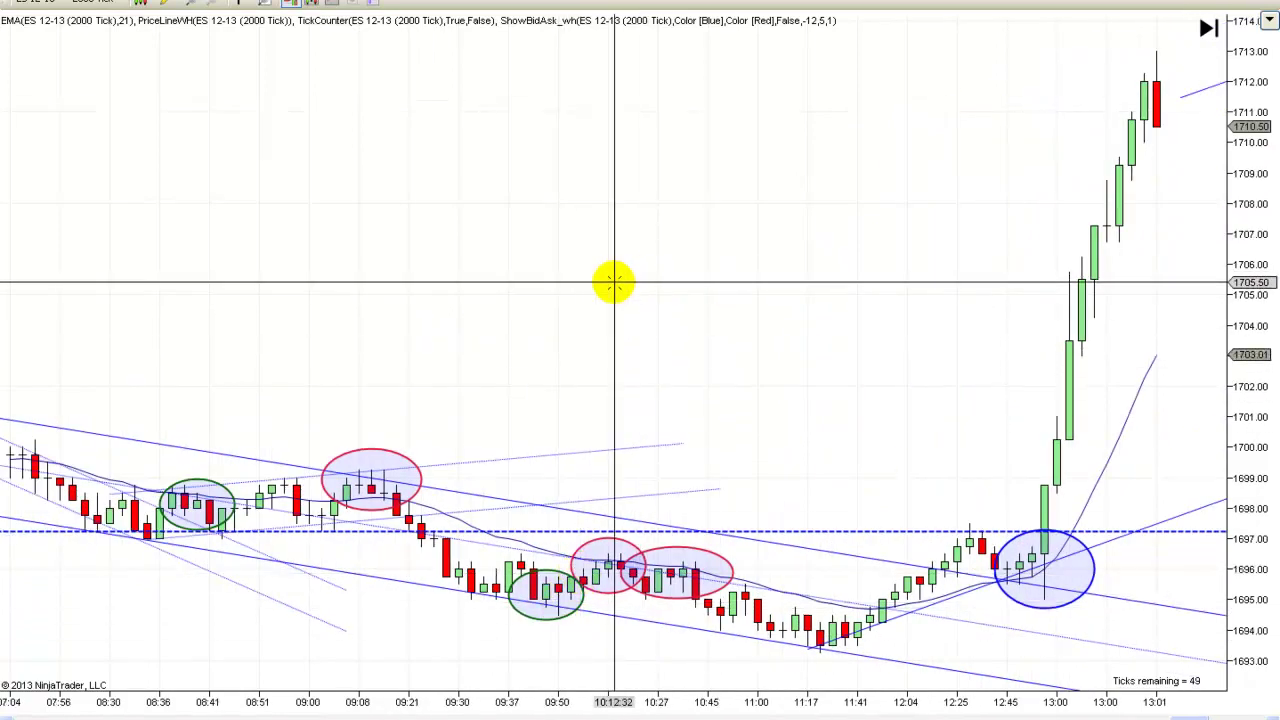
scroll(613, 283, "up", 10)
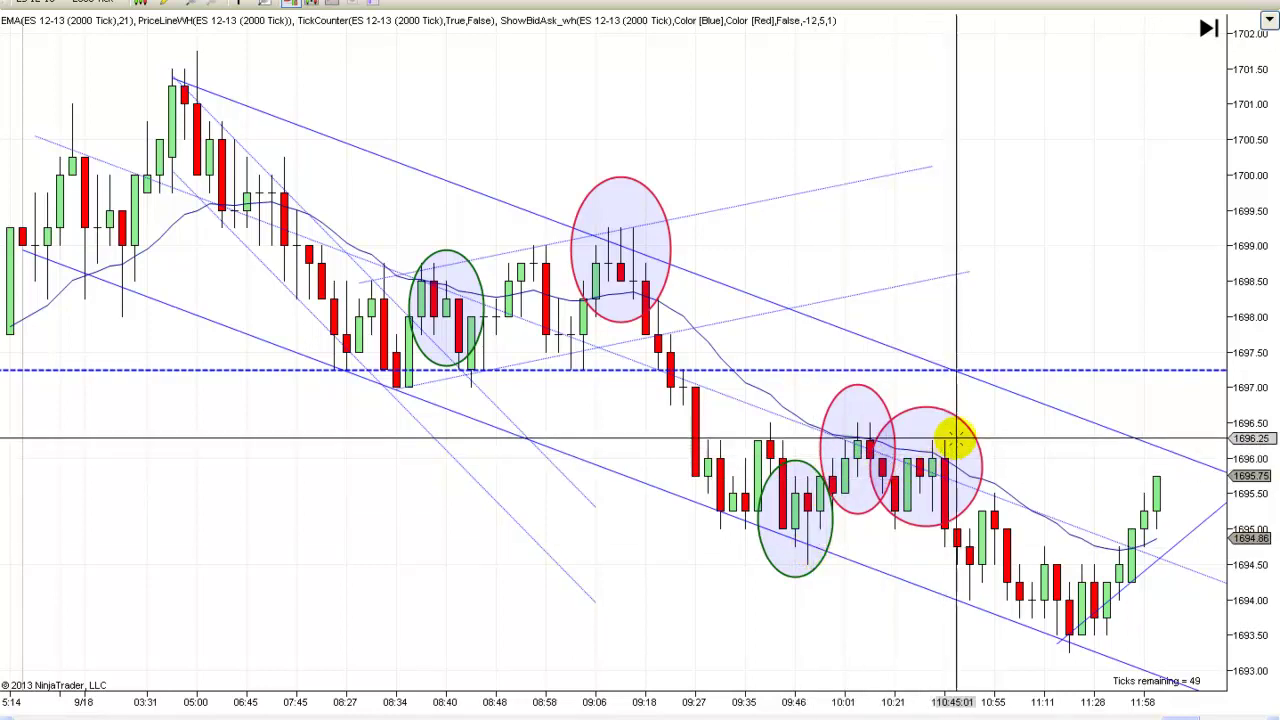
scroll(874, 280, "down", 5)
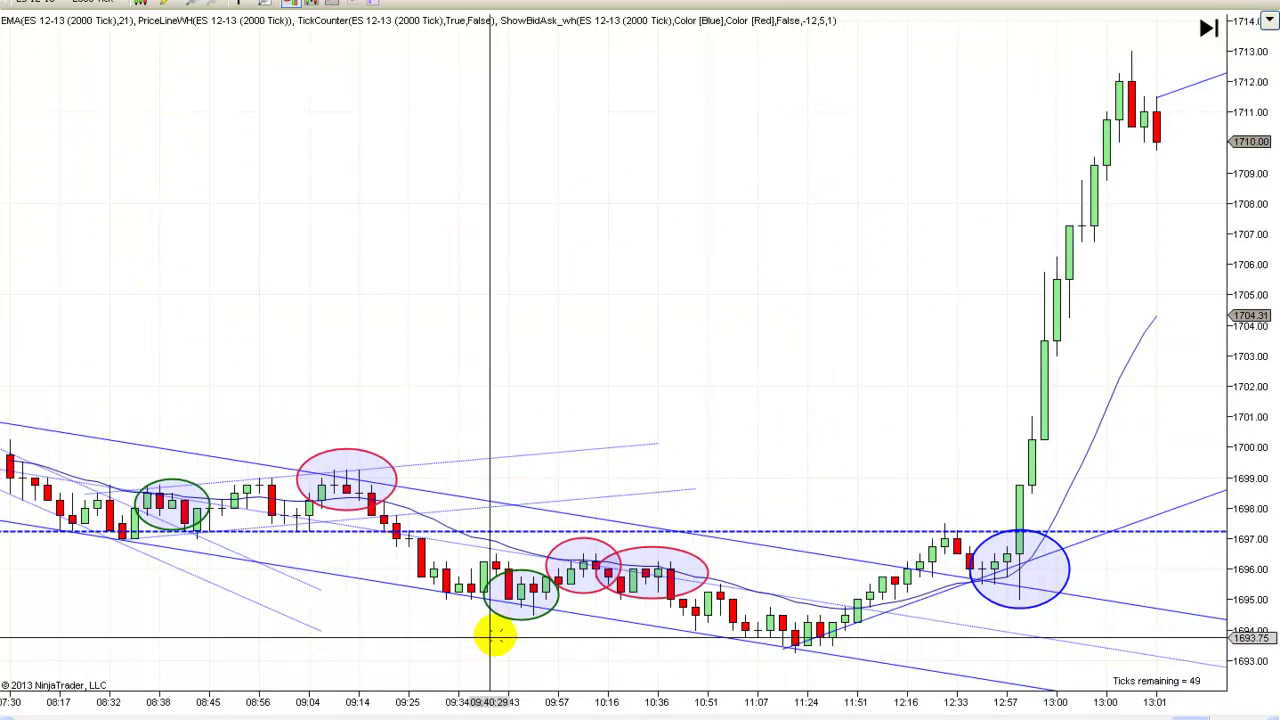
scroll(660, 290, "down", 5)
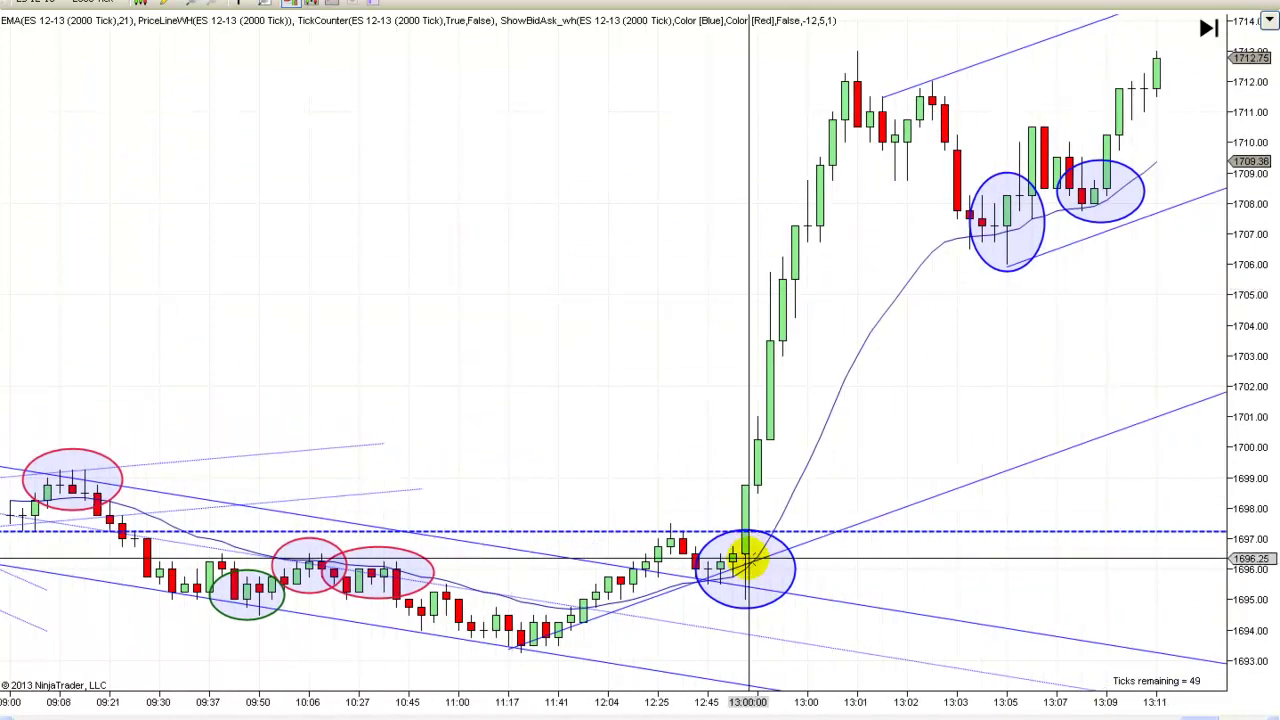
scroll(900, 380, "down", 2)
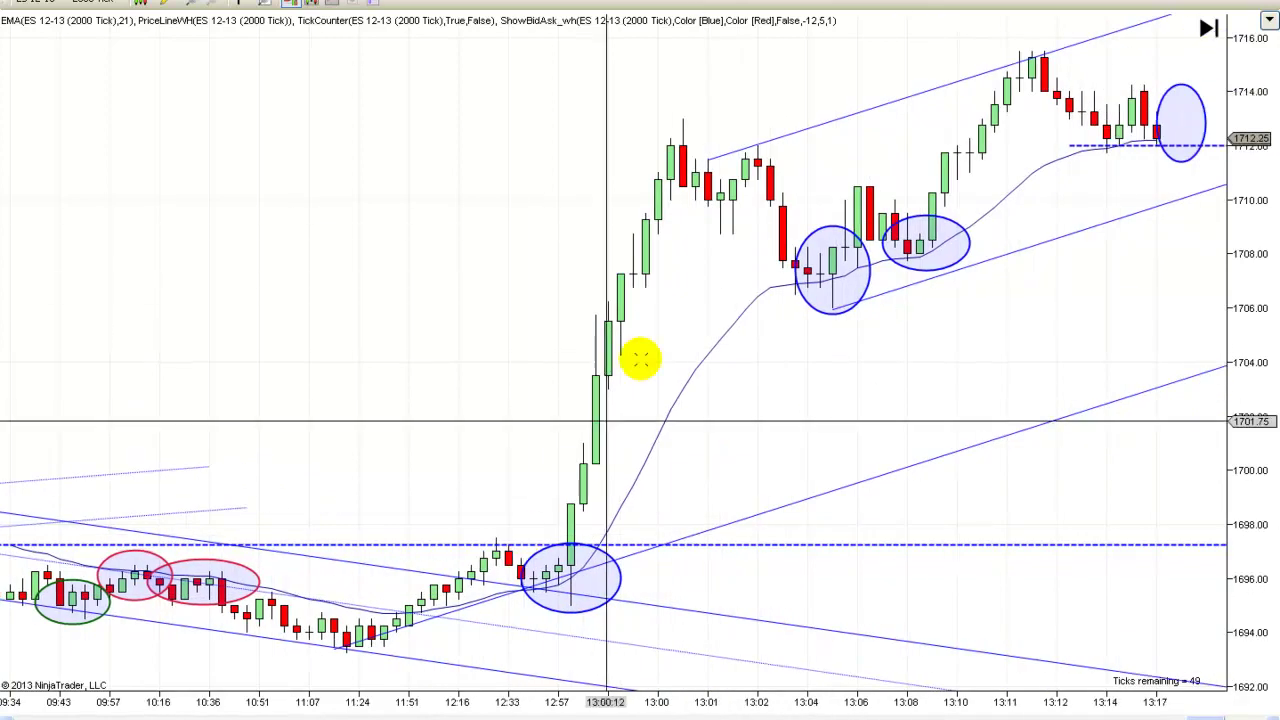
Compare the circled pullbacks in the afternoon's rising channel with the circled areas in the morning's descending channel
left_click_drag(980, 349, 343, 403)
left_click_drag(906, 363, 878, 445)
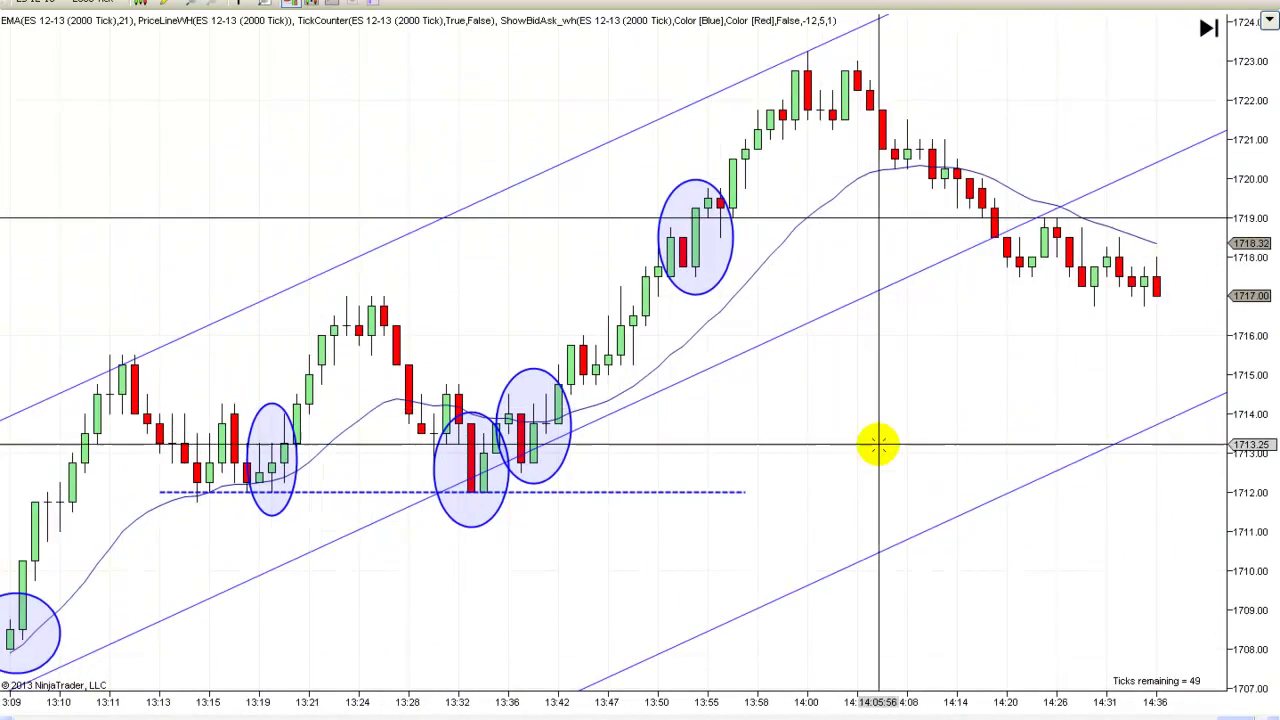
left_click_drag(517, 571, 943, 514)
left_click_drag(609, 546, 1100, 380)
left_click_drag(580, 380, 1100, 265)
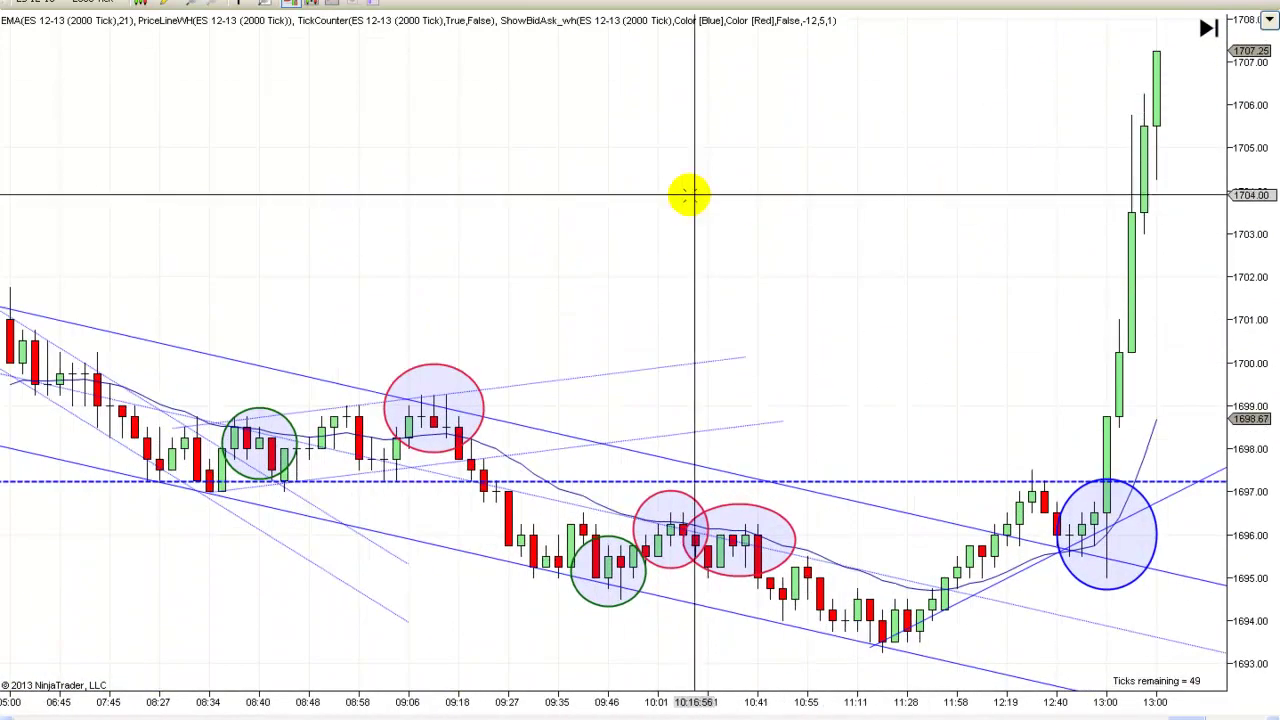
left_click_drag(689, 195, 957, 191)
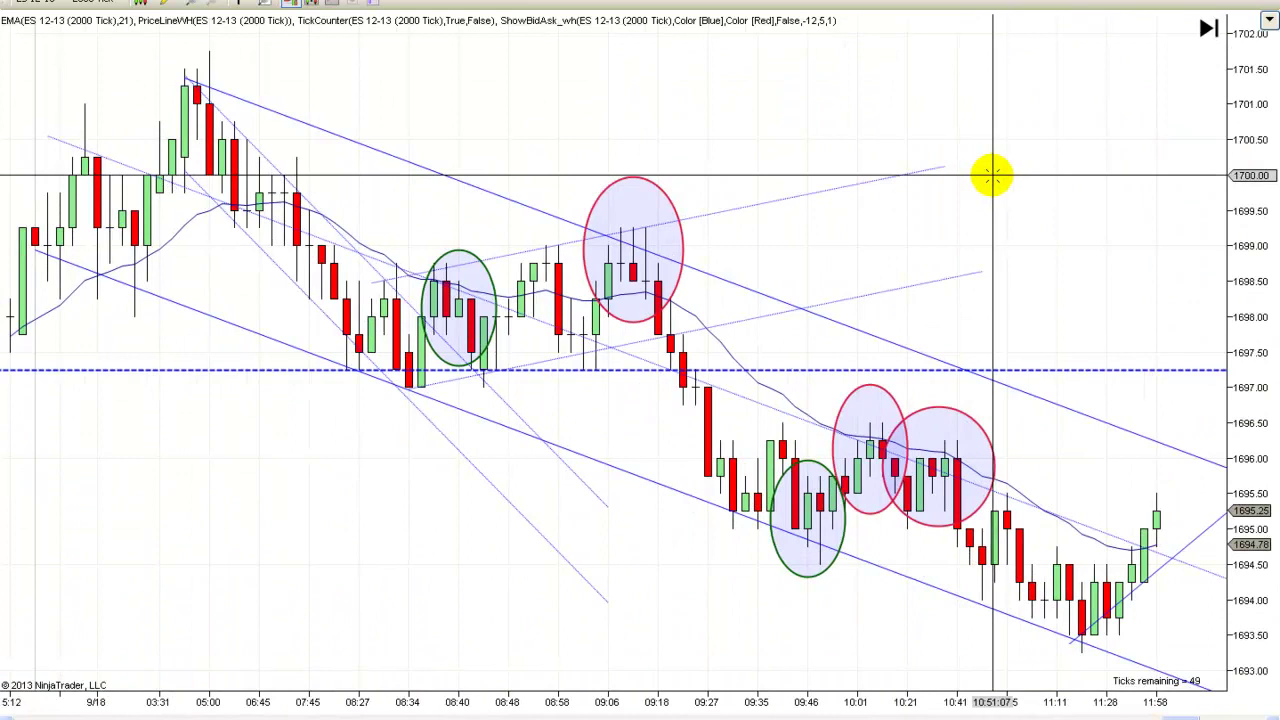
Look over the 13:00 breakout and the morning's descending channel again, and open the system calendar to check the date
scroll(1000, 176, "down", 10)
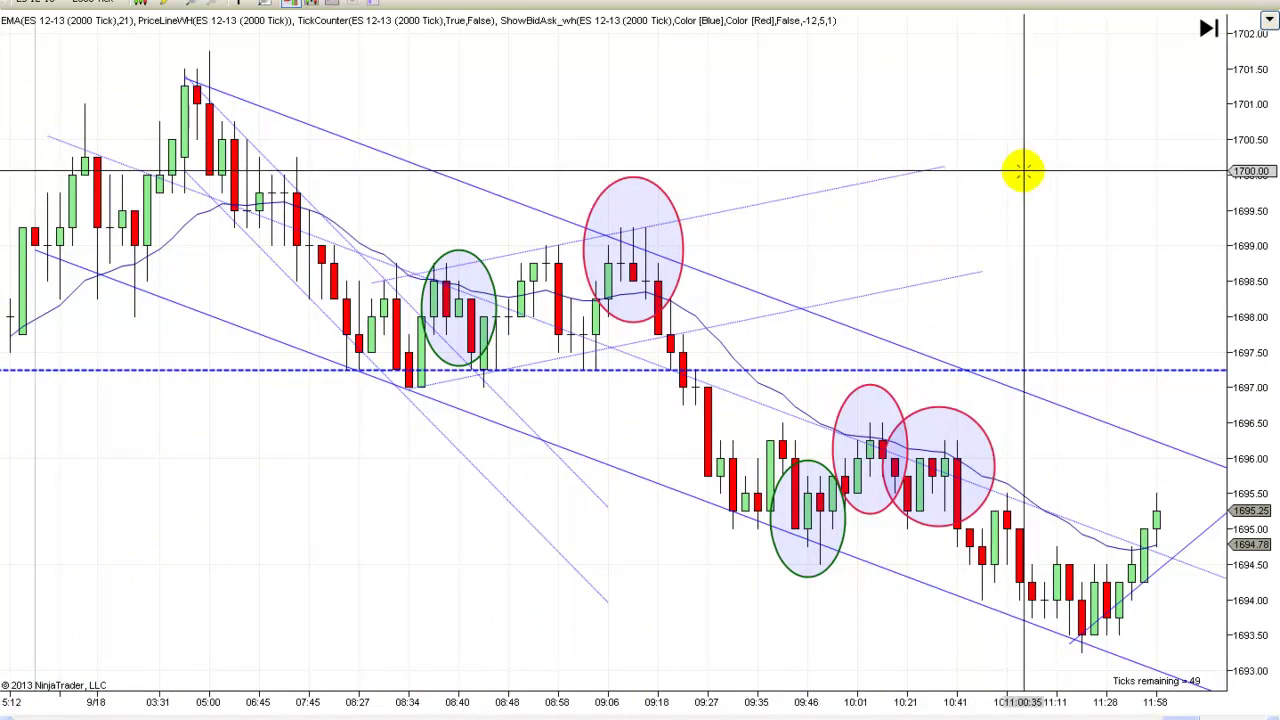
scroll(916, 197, "down", 10)
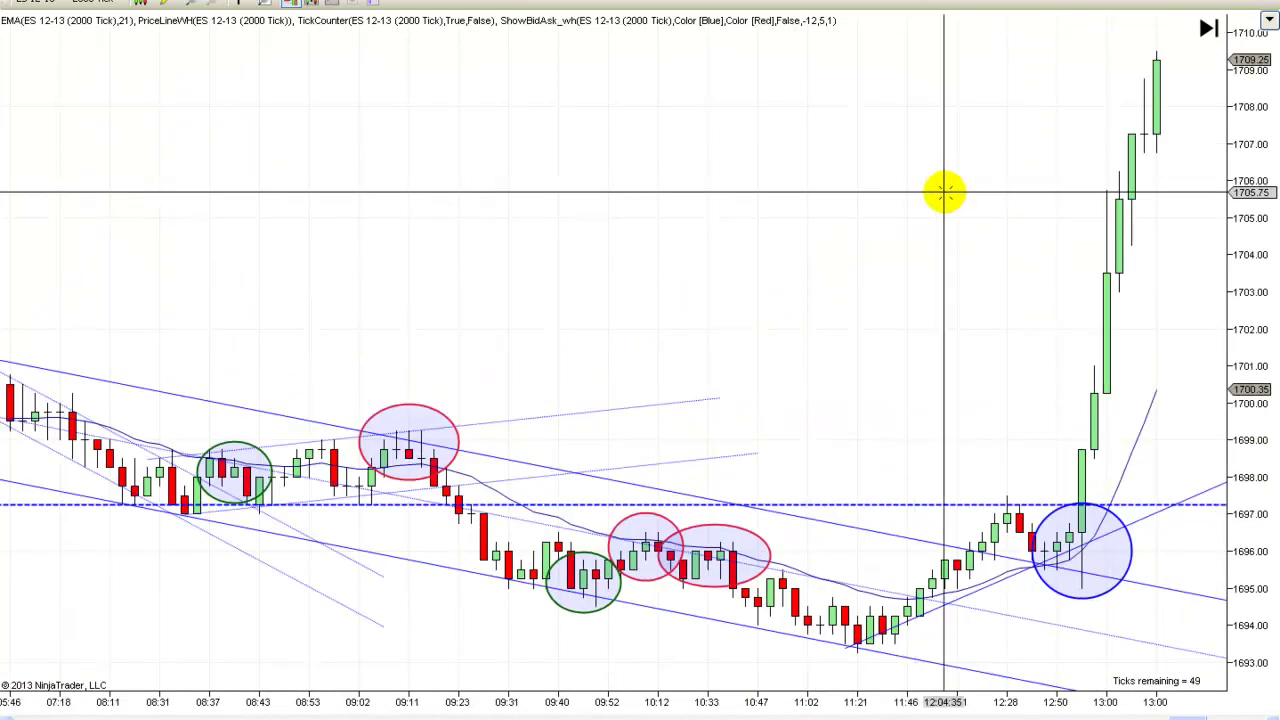
left_click_drag(829, 314, 1131, 331)
scroll(847, 365, "up", 10)
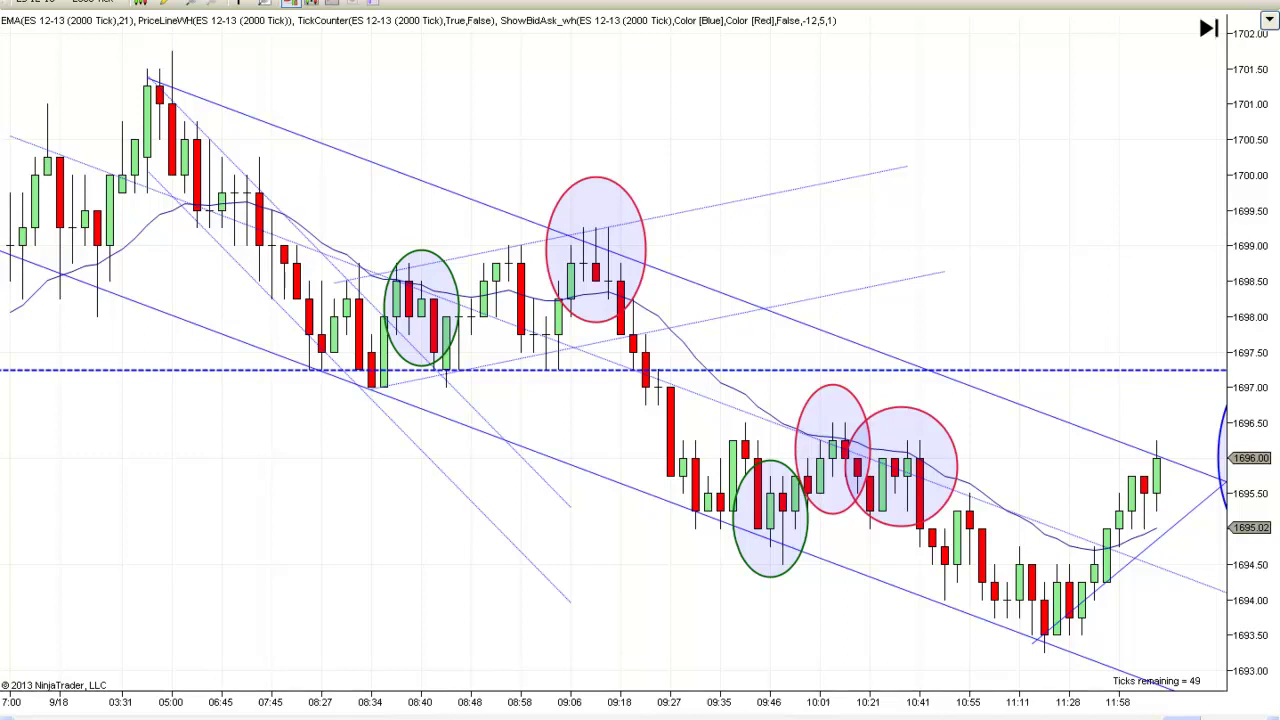
double_click(1183, 716)
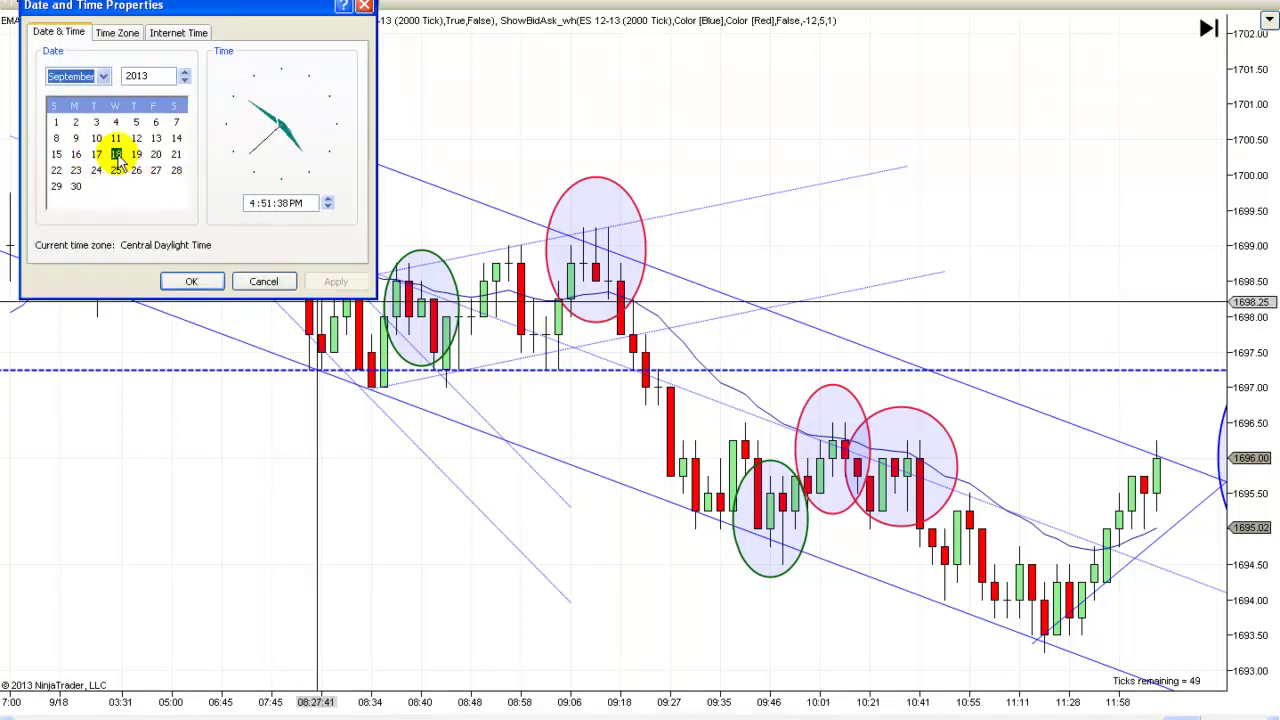
Close the system calendar without changes and compare the afternoon's rising channel with the morning's descending channel on the 9/18 chart
left_click(263, 281)
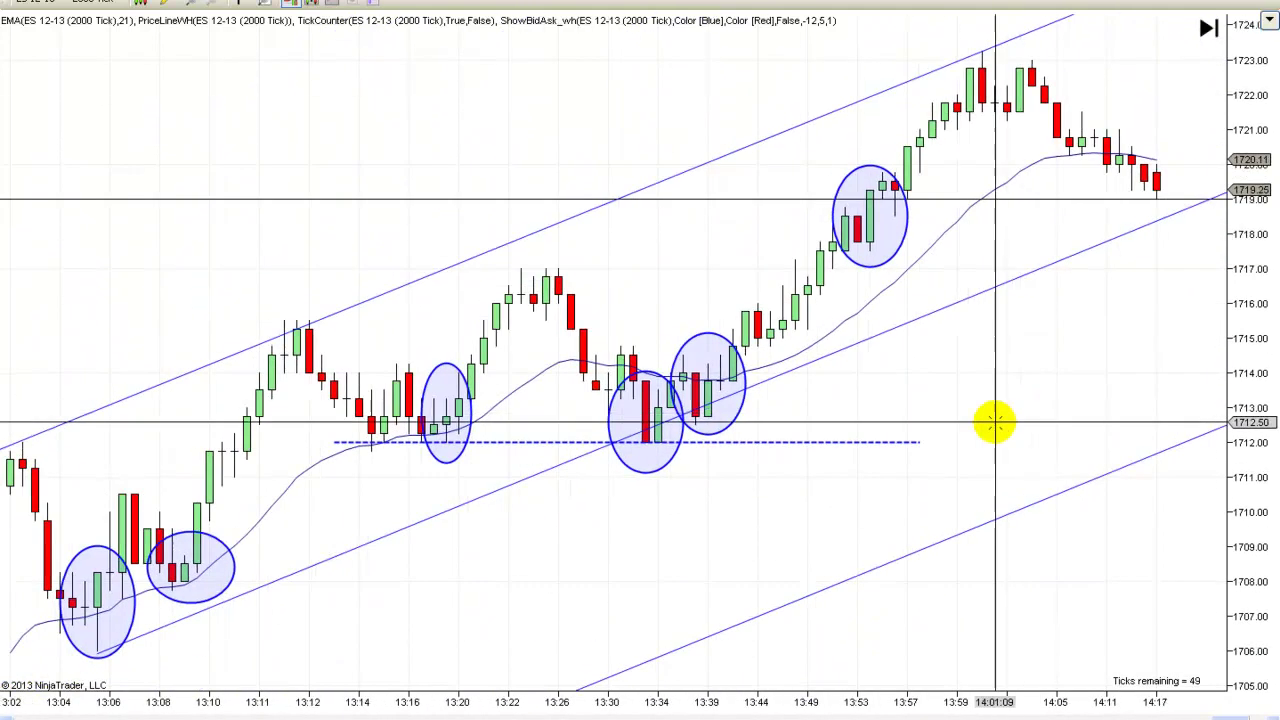
scroll(803, 444, "up", 10)
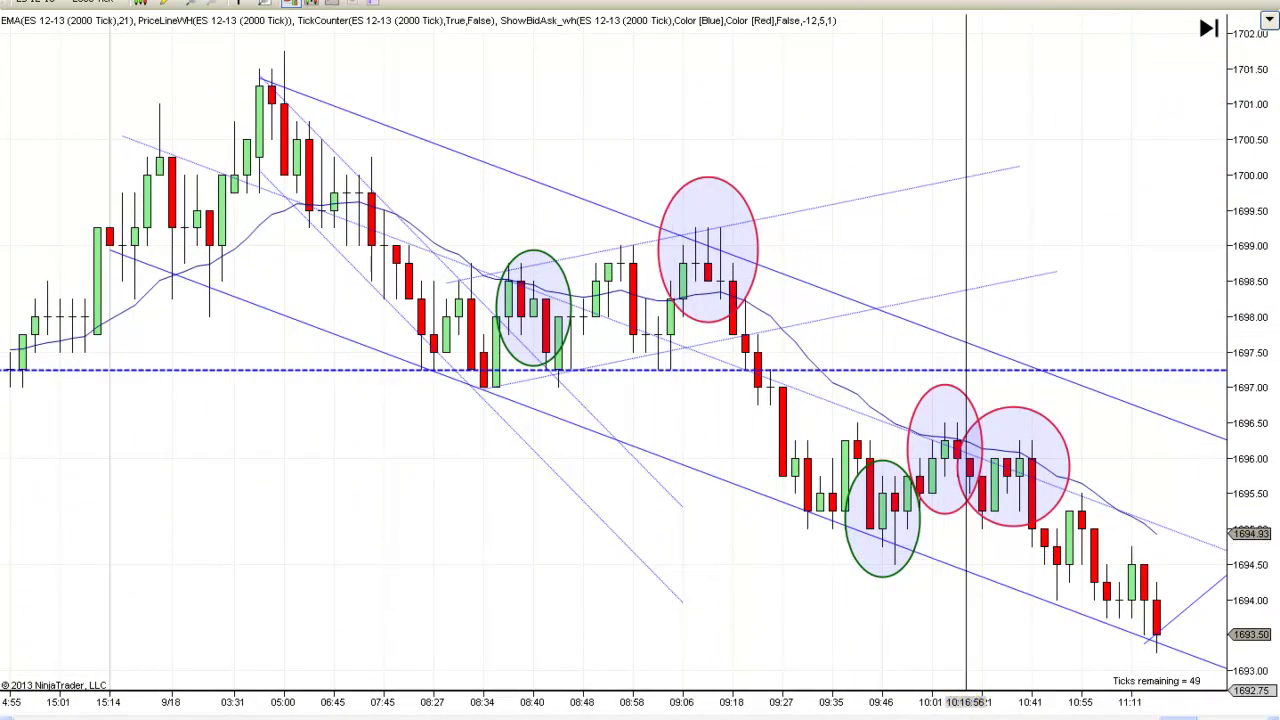
left_click_drag(1180, 716, 1255, 716)
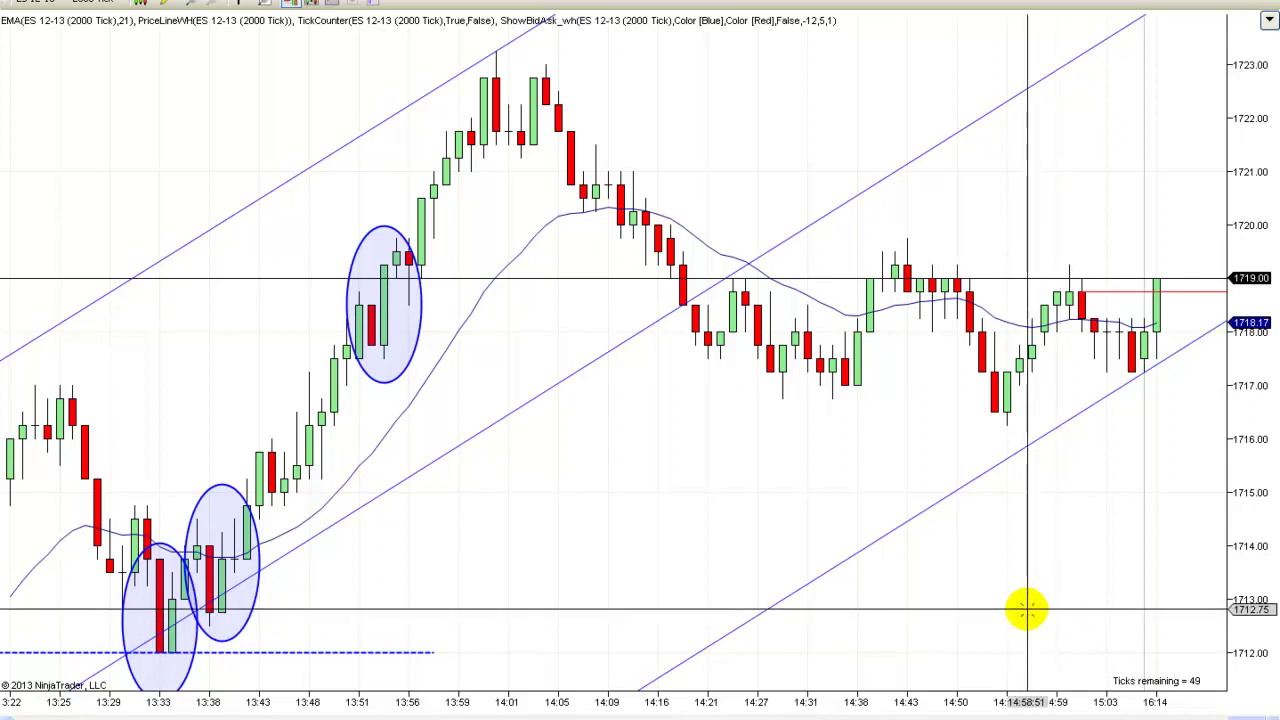
scroll(1027, 609, "up", 10)
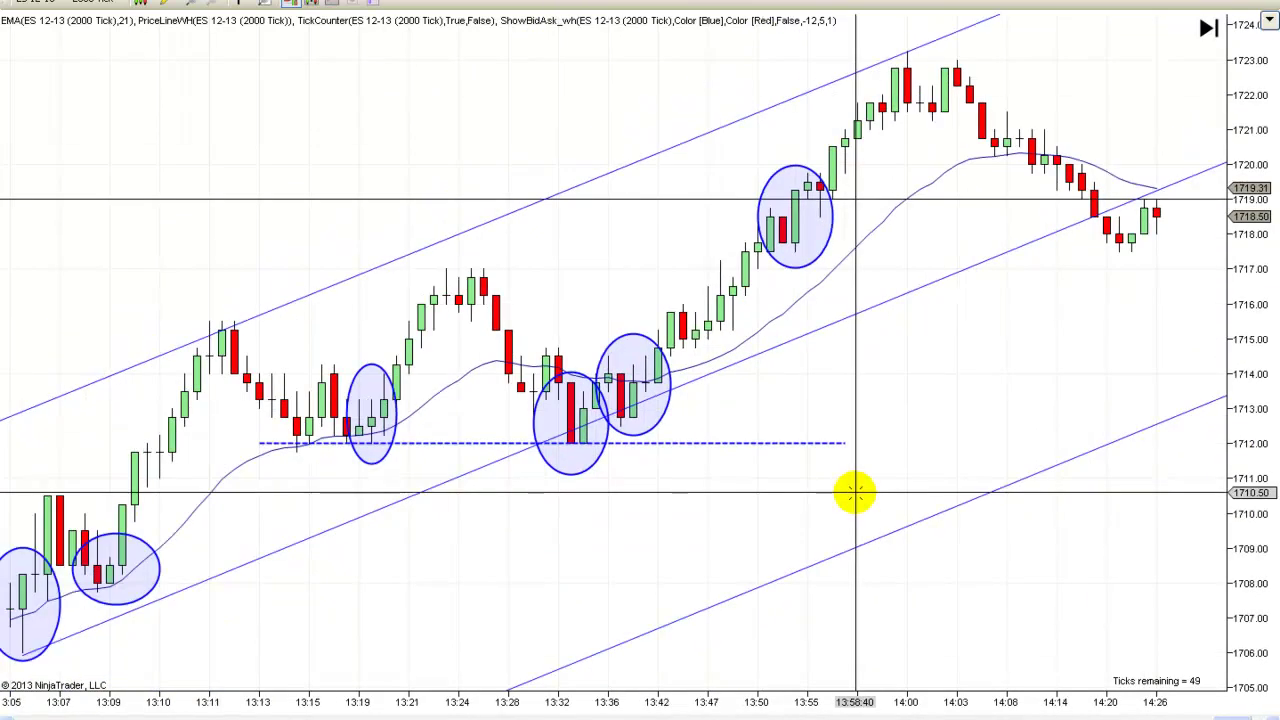
scroll(855, 492, "up", 5)
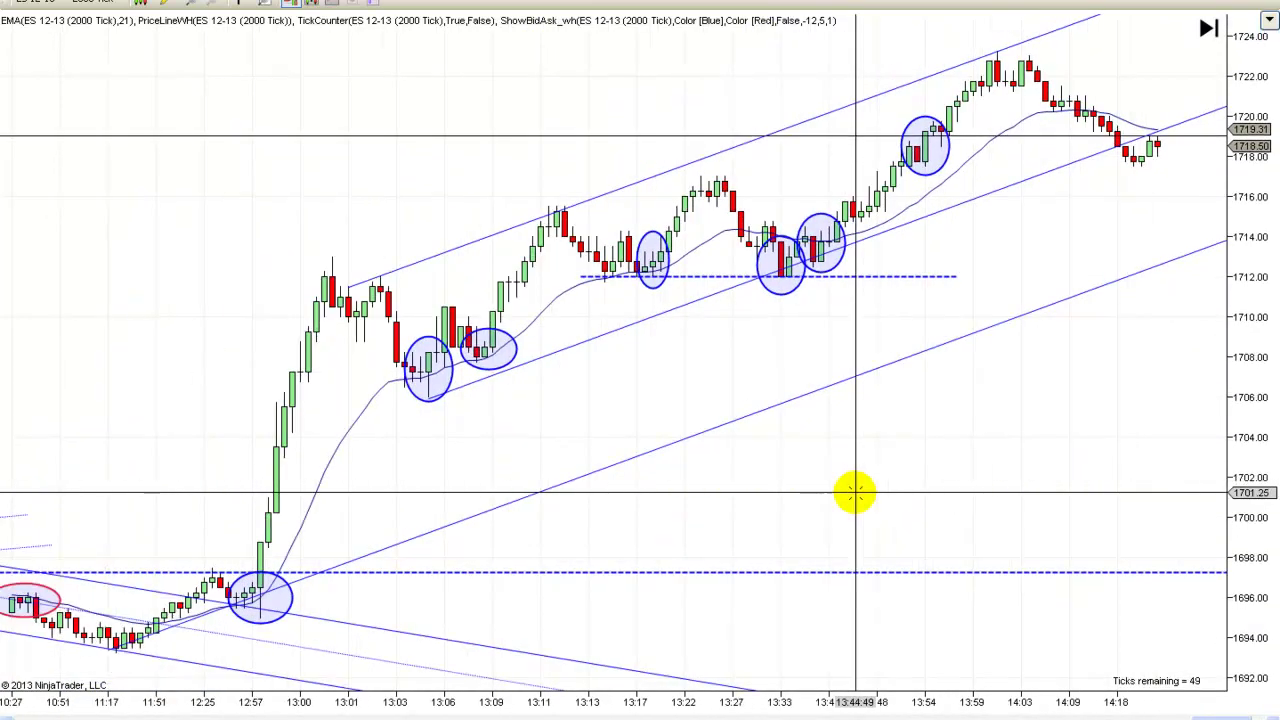
scroll(909, 484, "down", 5)
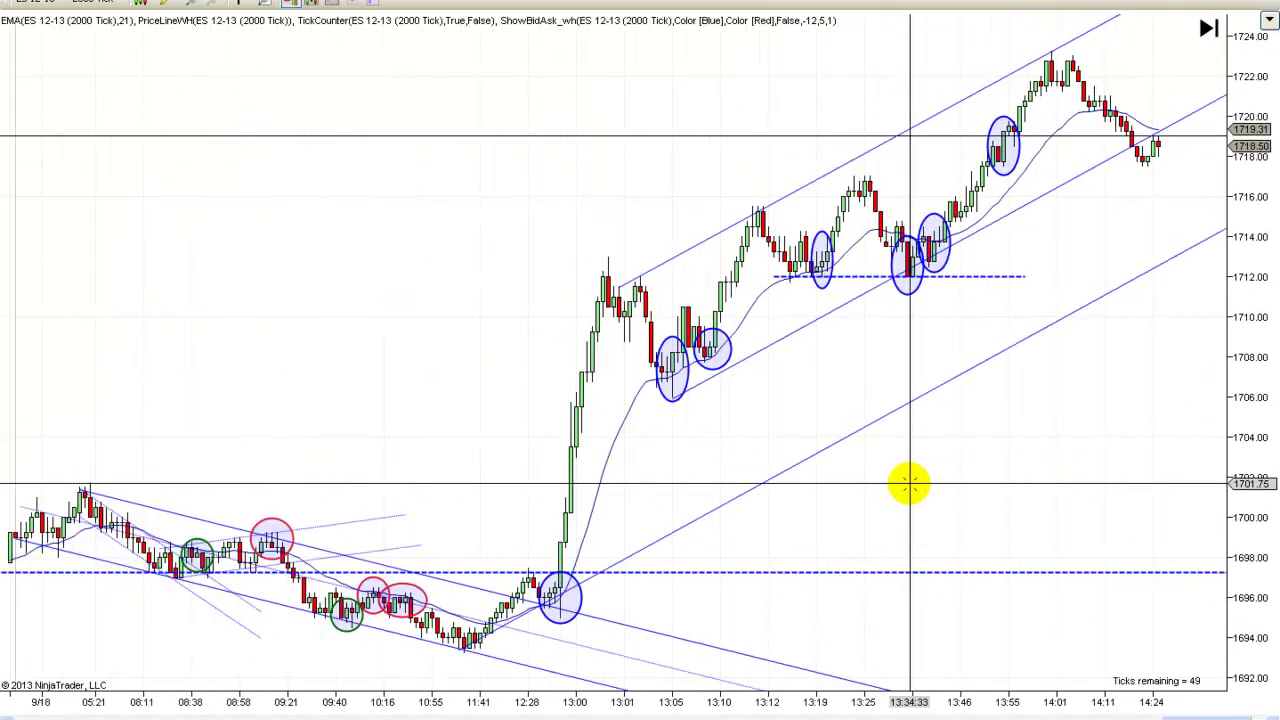
scroll(1000, 497, "up", 5)
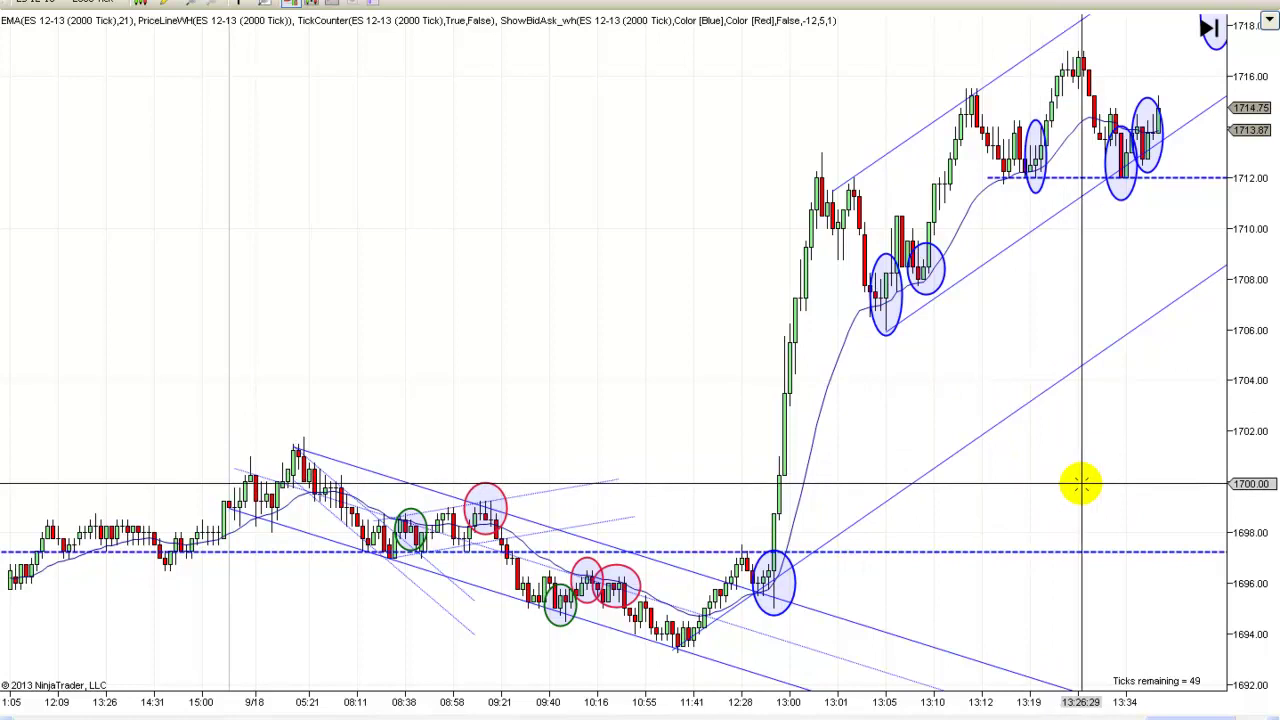
left_click_drag(1100, 474, 927, 503)
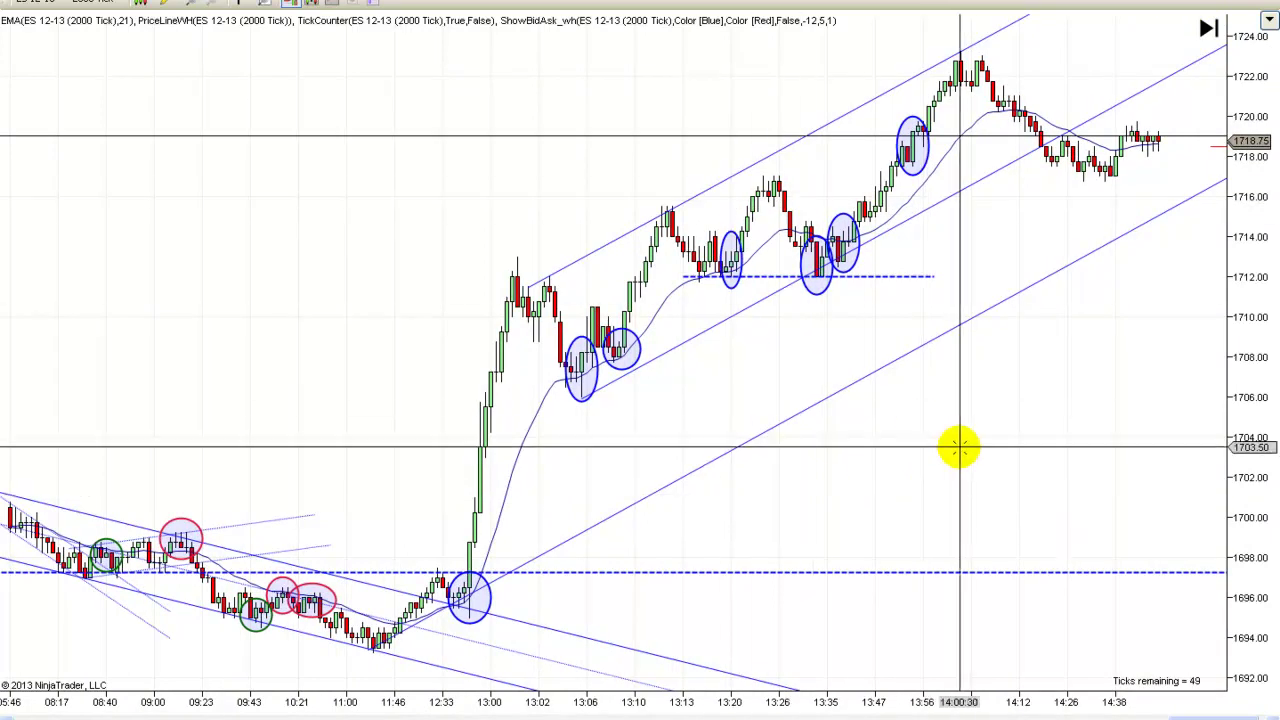
left_click_drag(958, 447, 1123, 429)
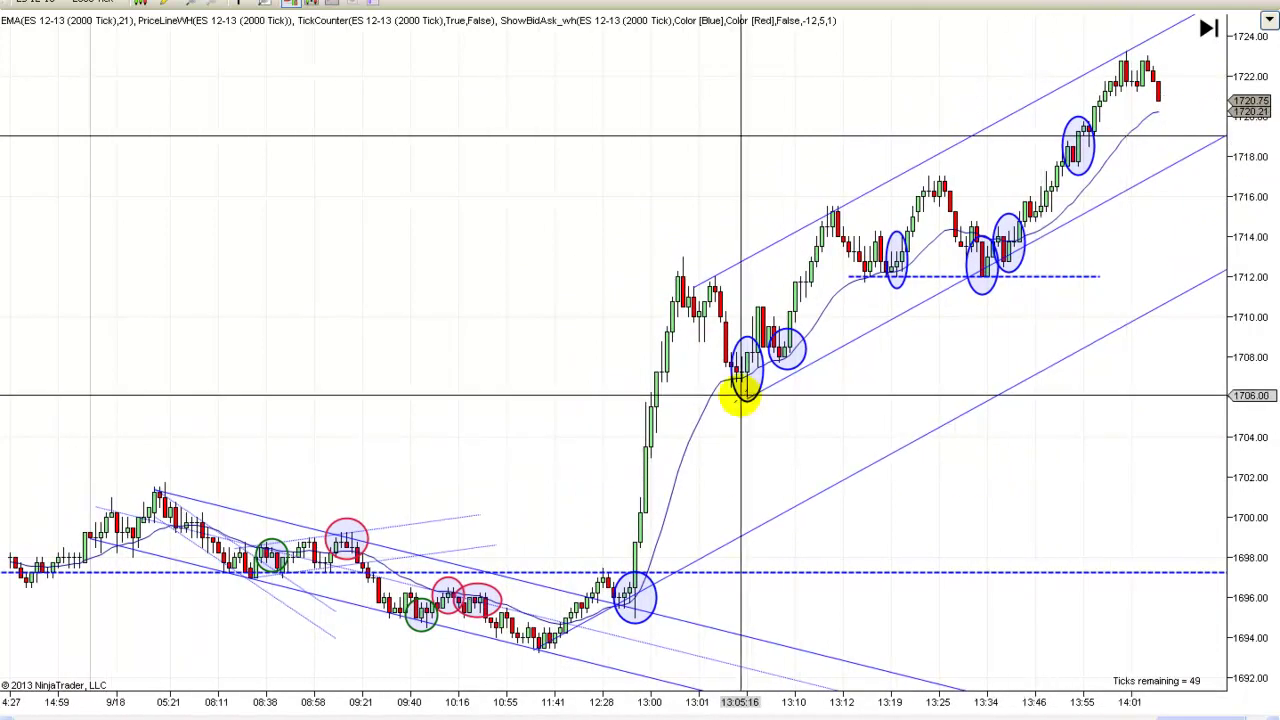
Switch the chart cursor to the standard pointer and look over the breakout near 13:00 between the two channels
left_click(250, 3)
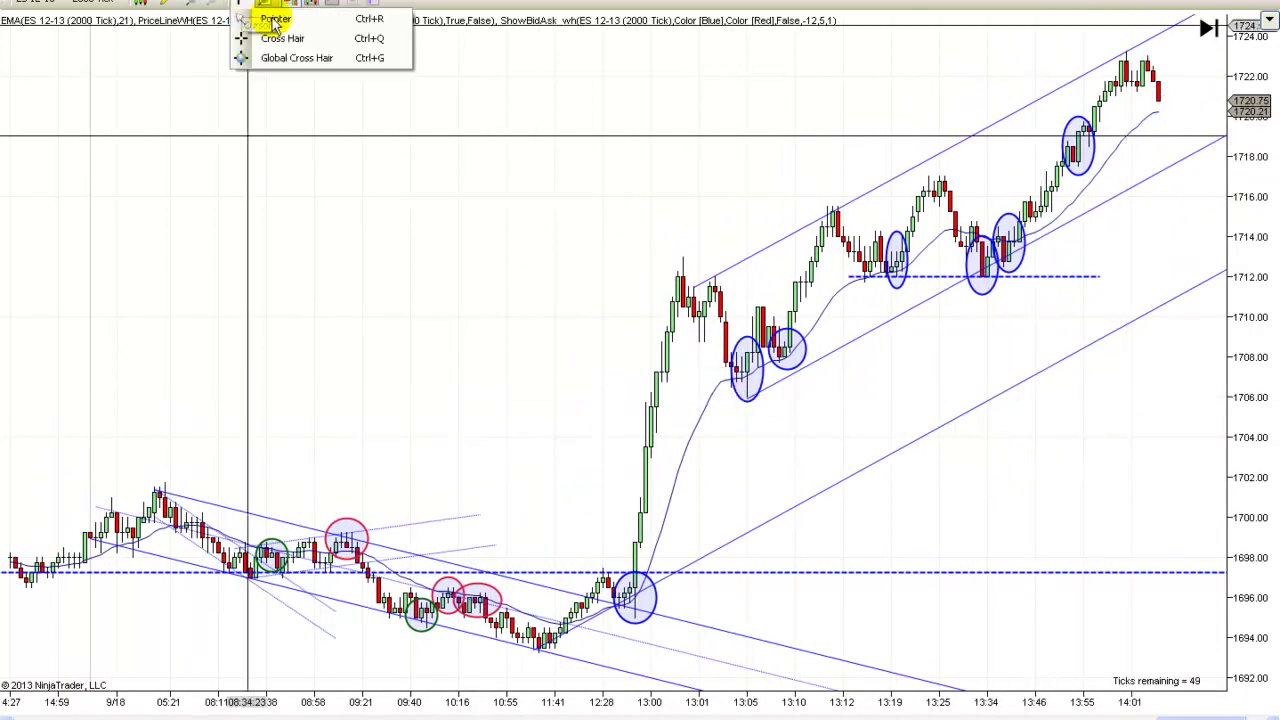
left_click(268, 22)
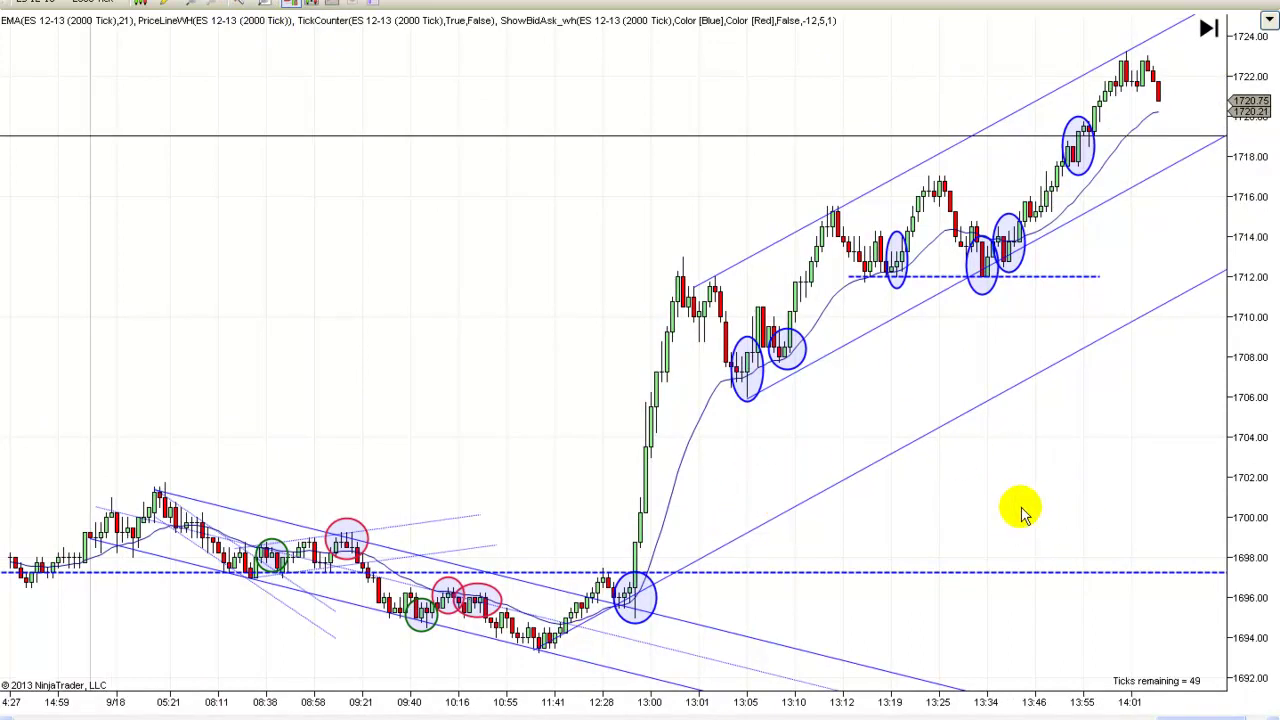
left_click_drag(1010, 508, 1092, 478)
left_click_drag(571, 371, 683, 362)
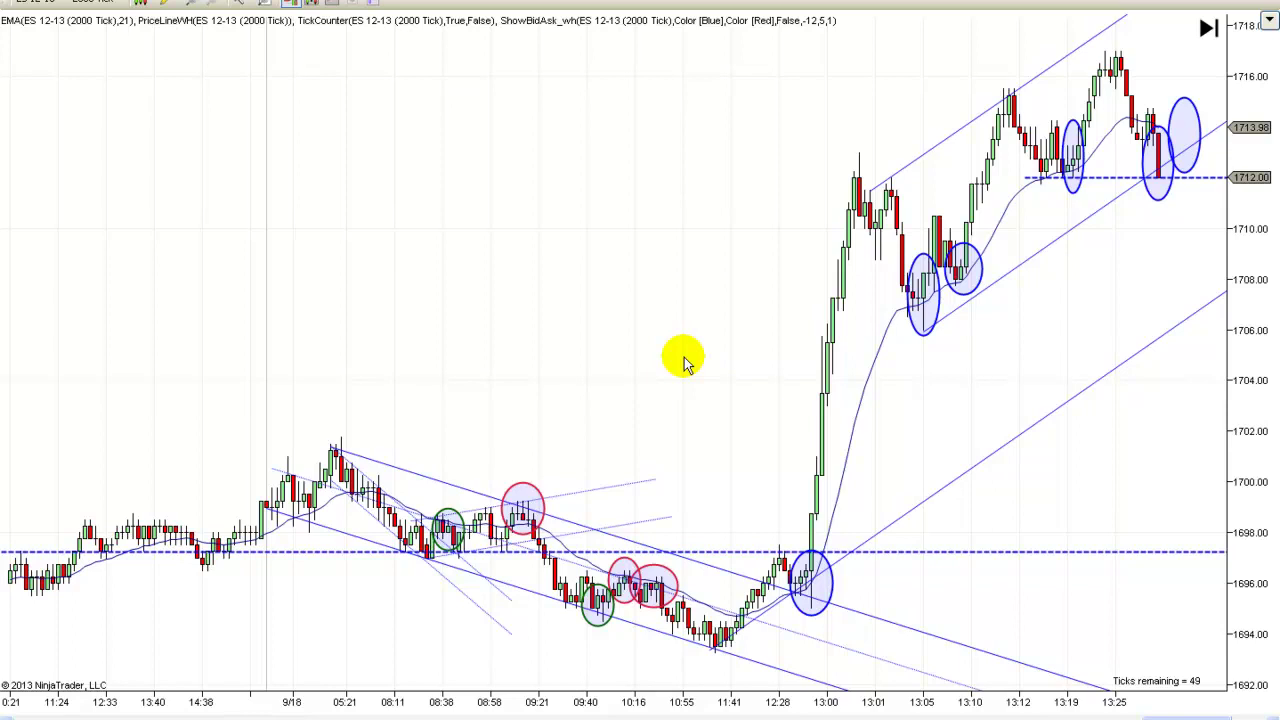
left_click_drag(666, 363, 557, 309)
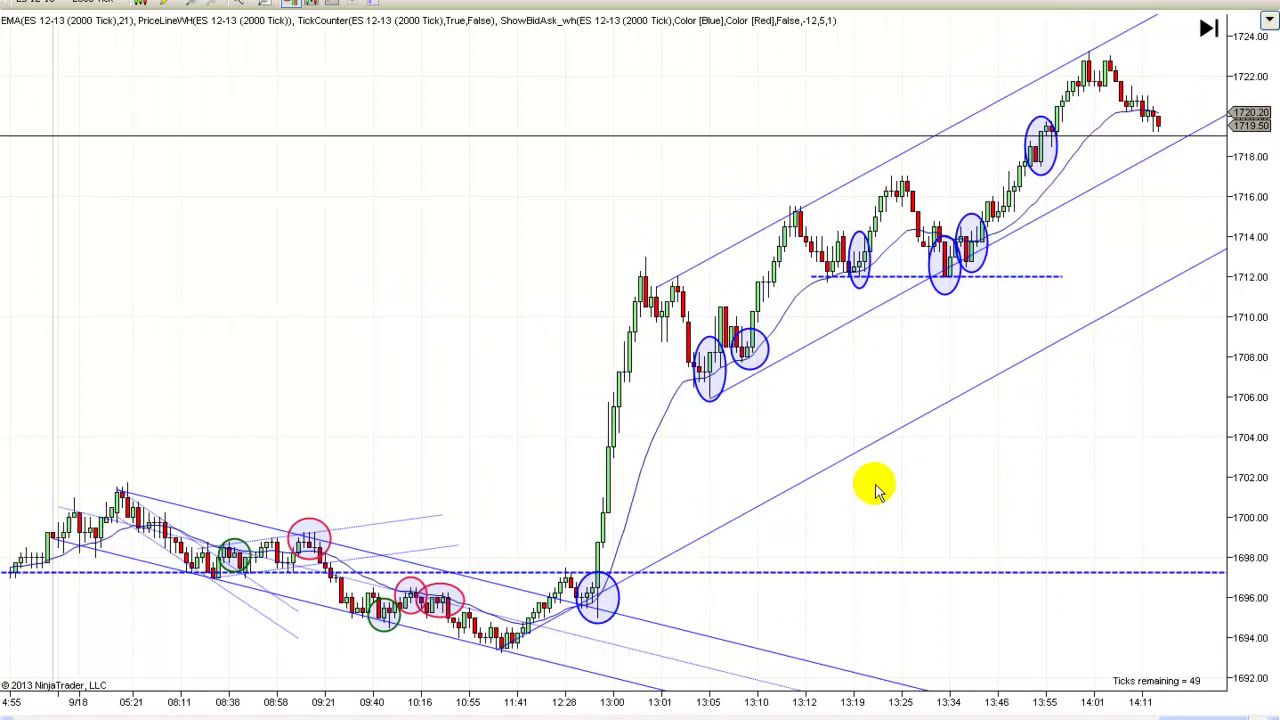
Review the chart from the 9/17 rise through the descending channel on 9/18 to the afternoon rally
scroll(1057, 462, "down", 1)
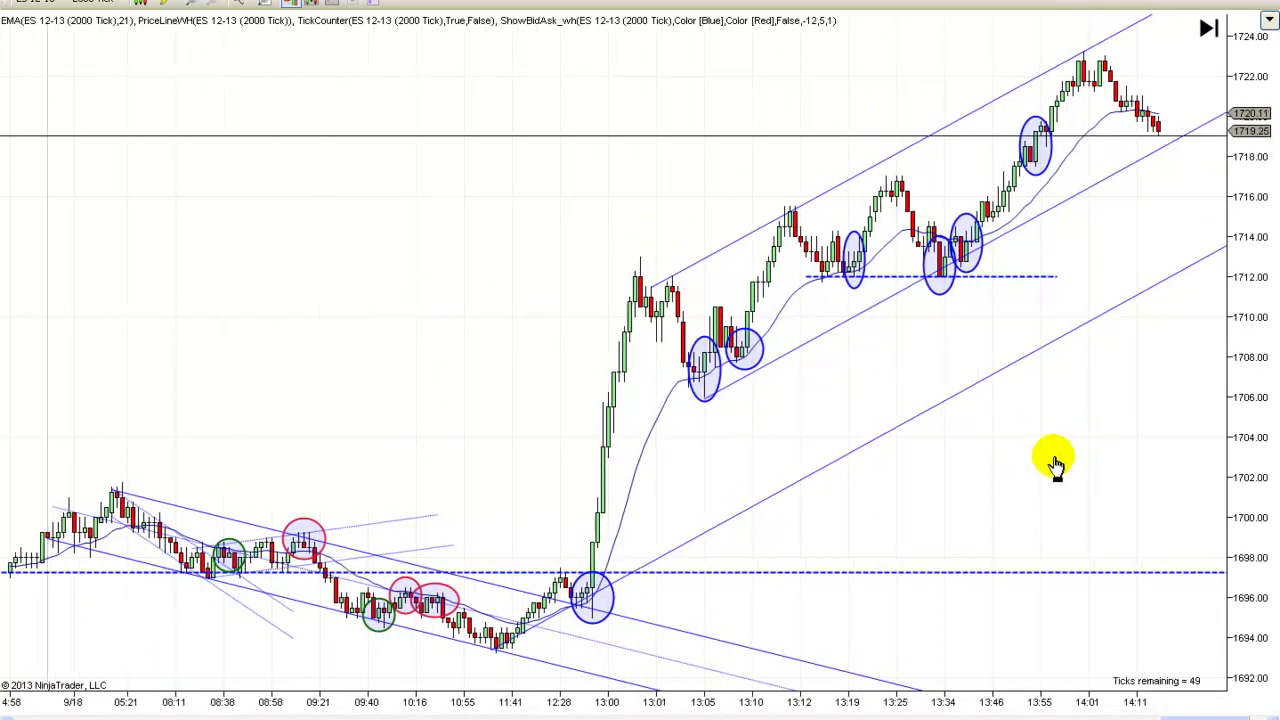
scroll(1057, 462, "down", 20)
scroll(876, 503, "up", 12)
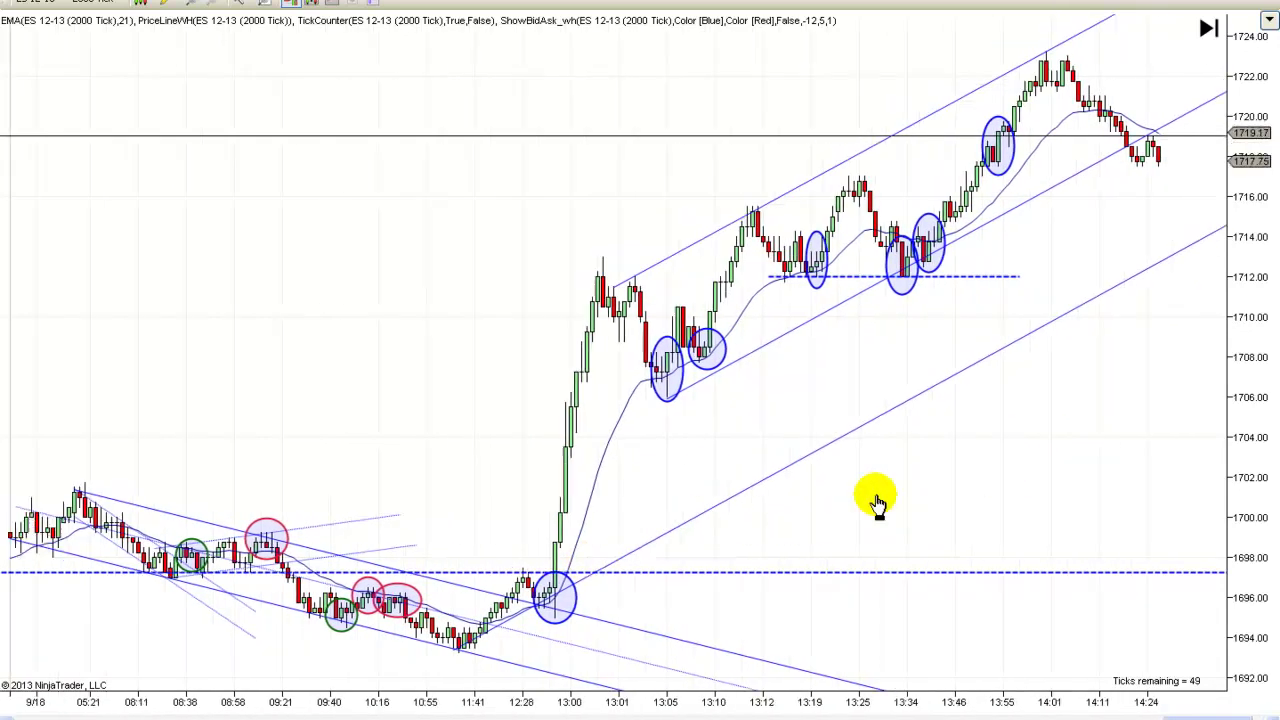
scroll(1037, 457, "up", 20)
left_click_drag(258, 631, 598, 583)
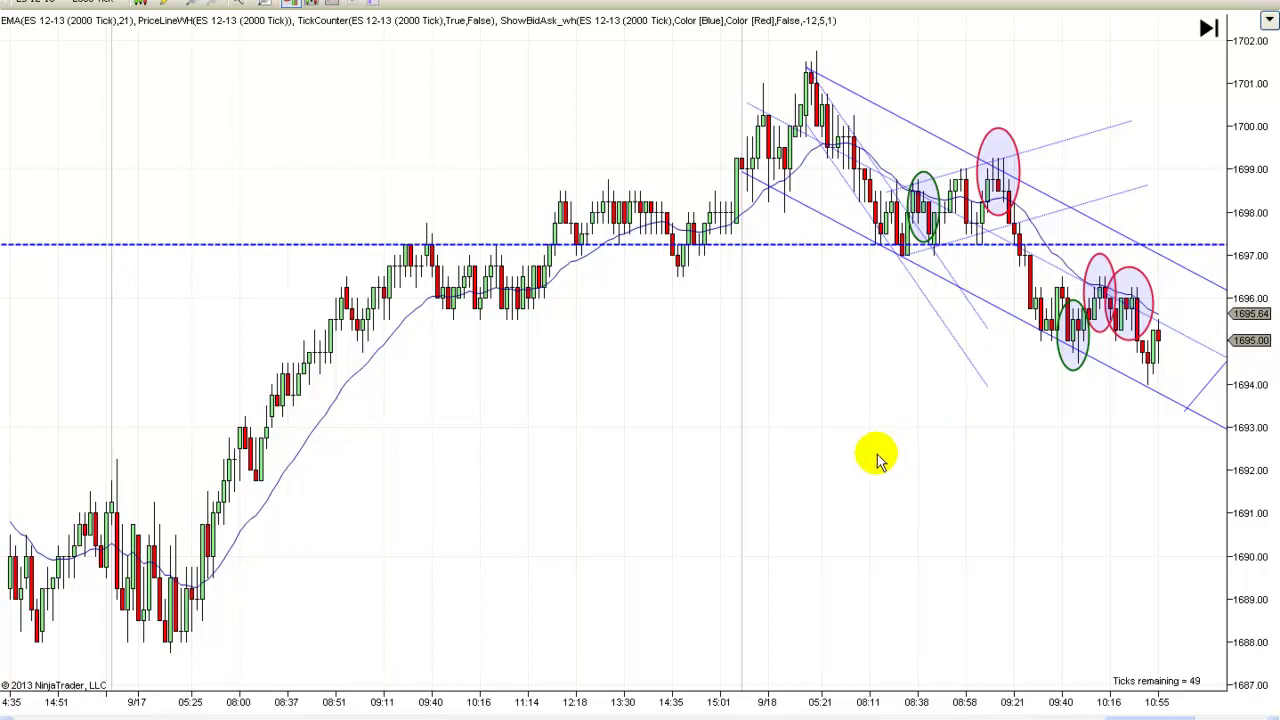
scroll(920, 462, "down", 10)
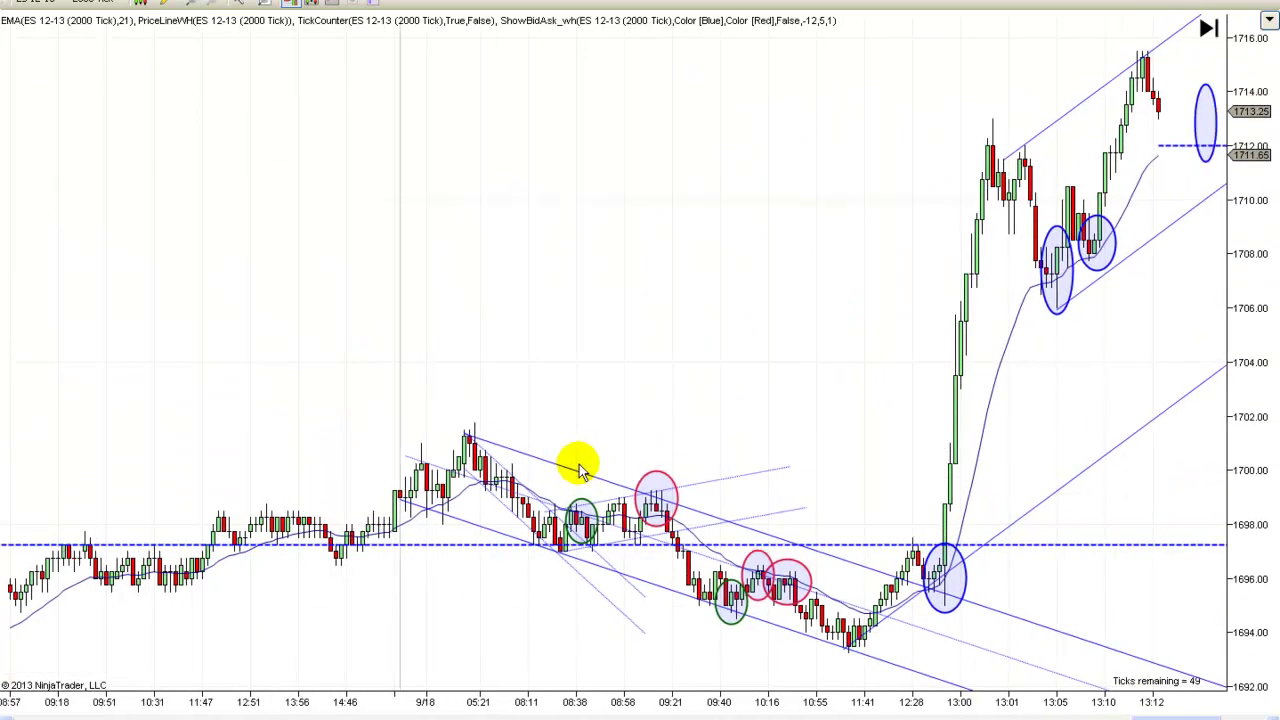
left_click_drag(684, 354, 624, 356)
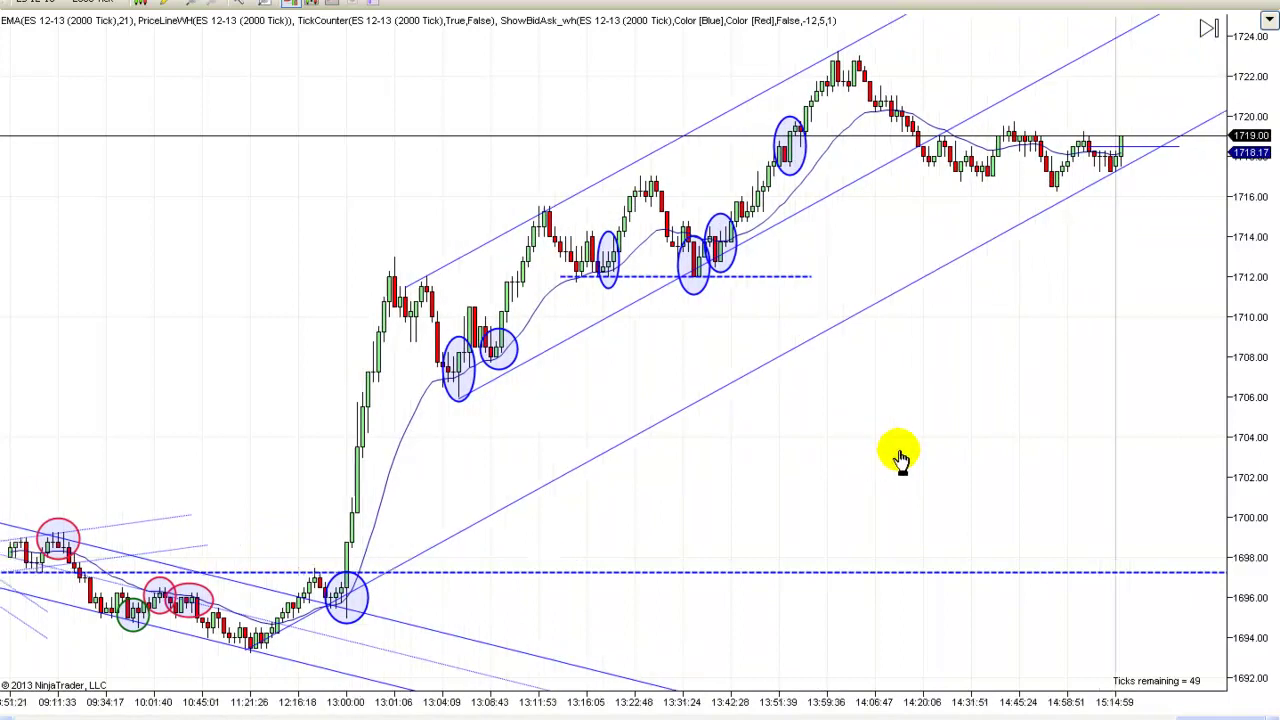
Examine the pullback from the 14:00 peak and the closing hours against the earlier circled areas in both channels
scroll(1000, 440, "up", 5)
scroll(1063, 430, "up", 1)
left_click_drag(1063, 423, 785, 461)
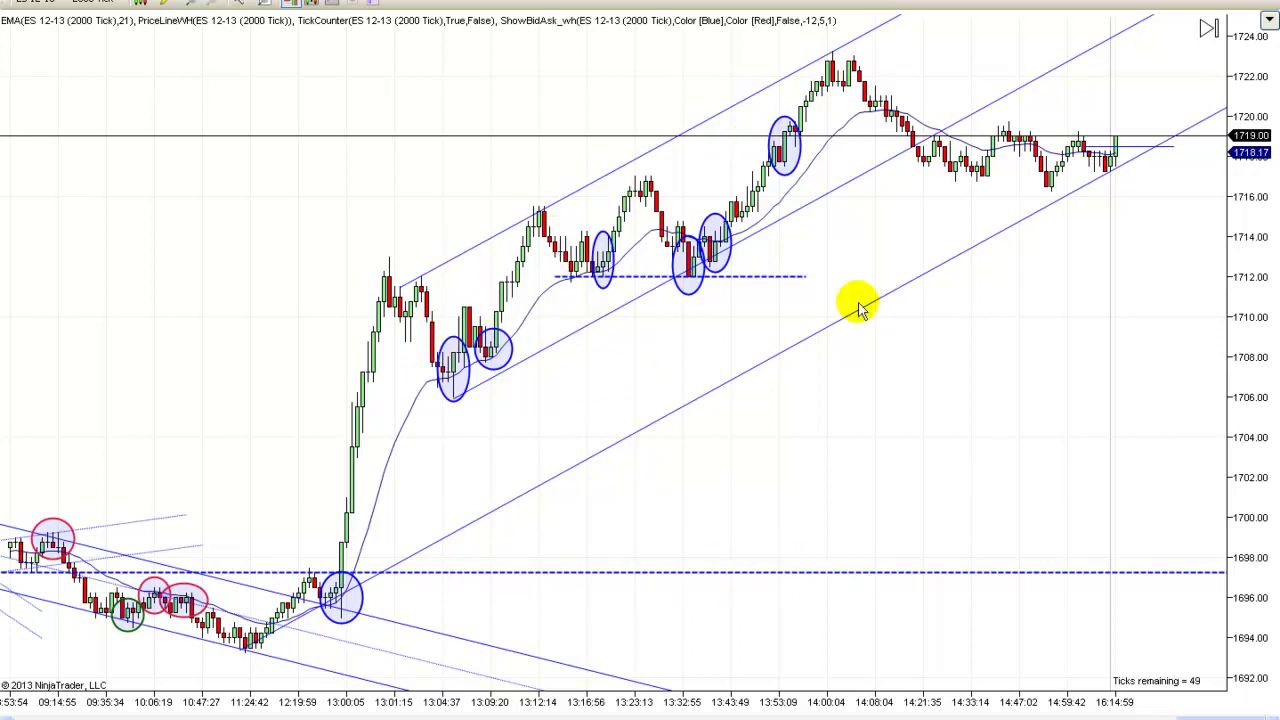
left_click_drag(940, 415, 1058, 435)
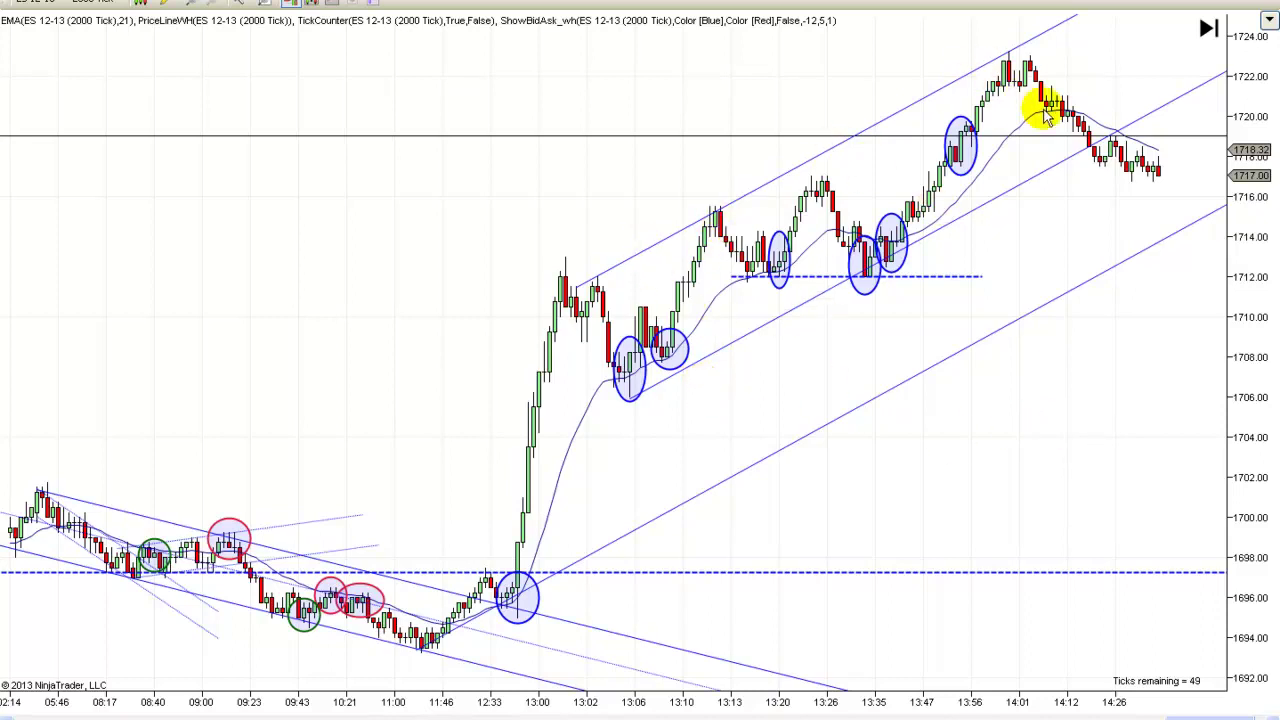
scroll(1014, 394, "up", 5)
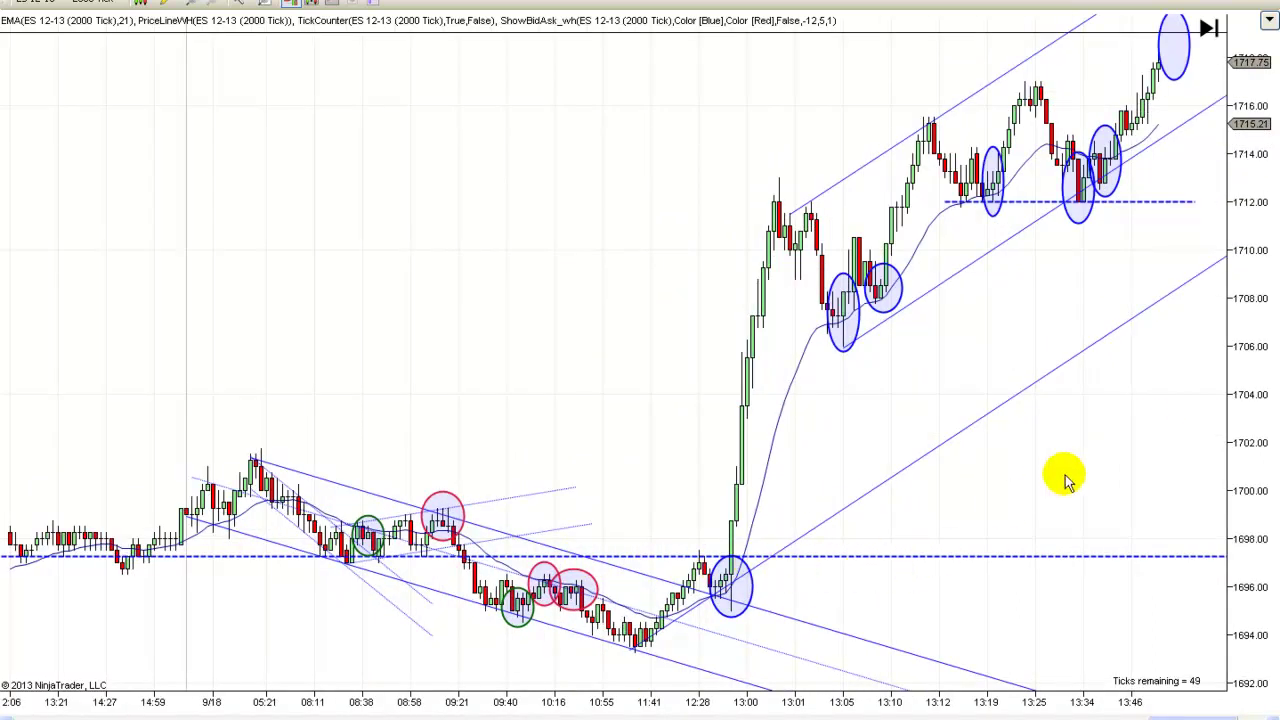
scroll(1060, 477, "down", 7)
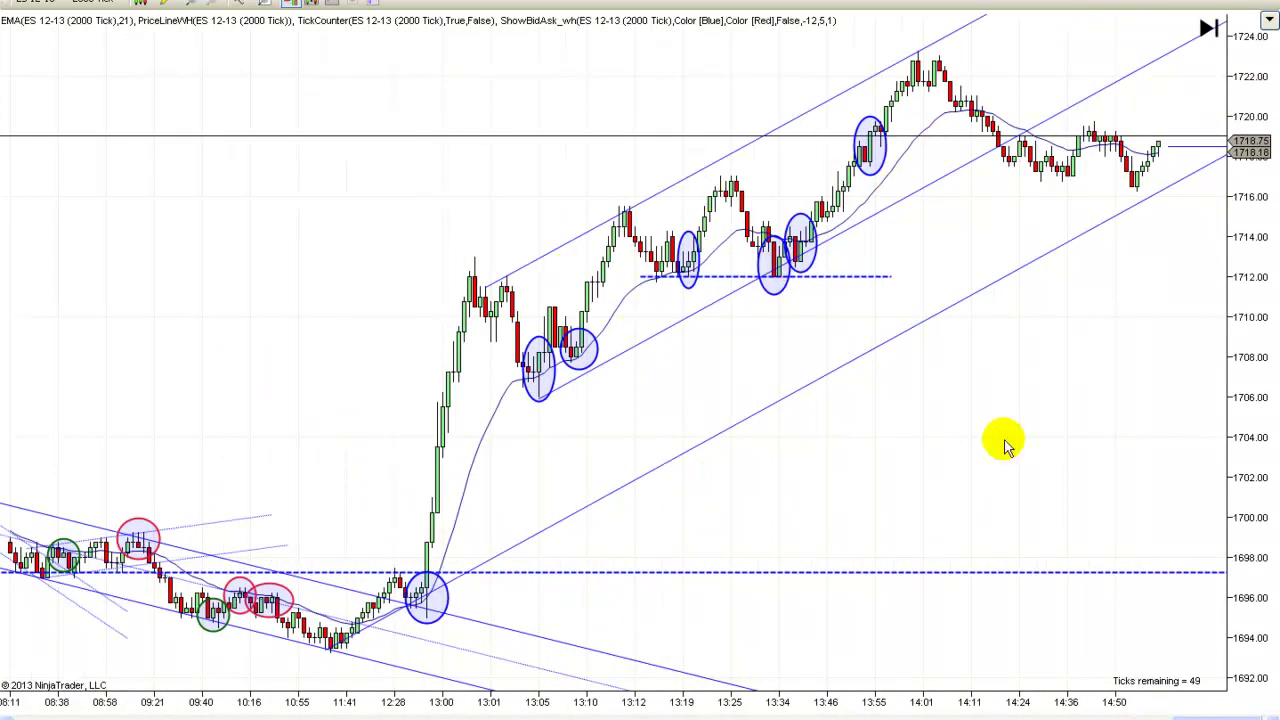
scroll(905, 497, "up", 10)
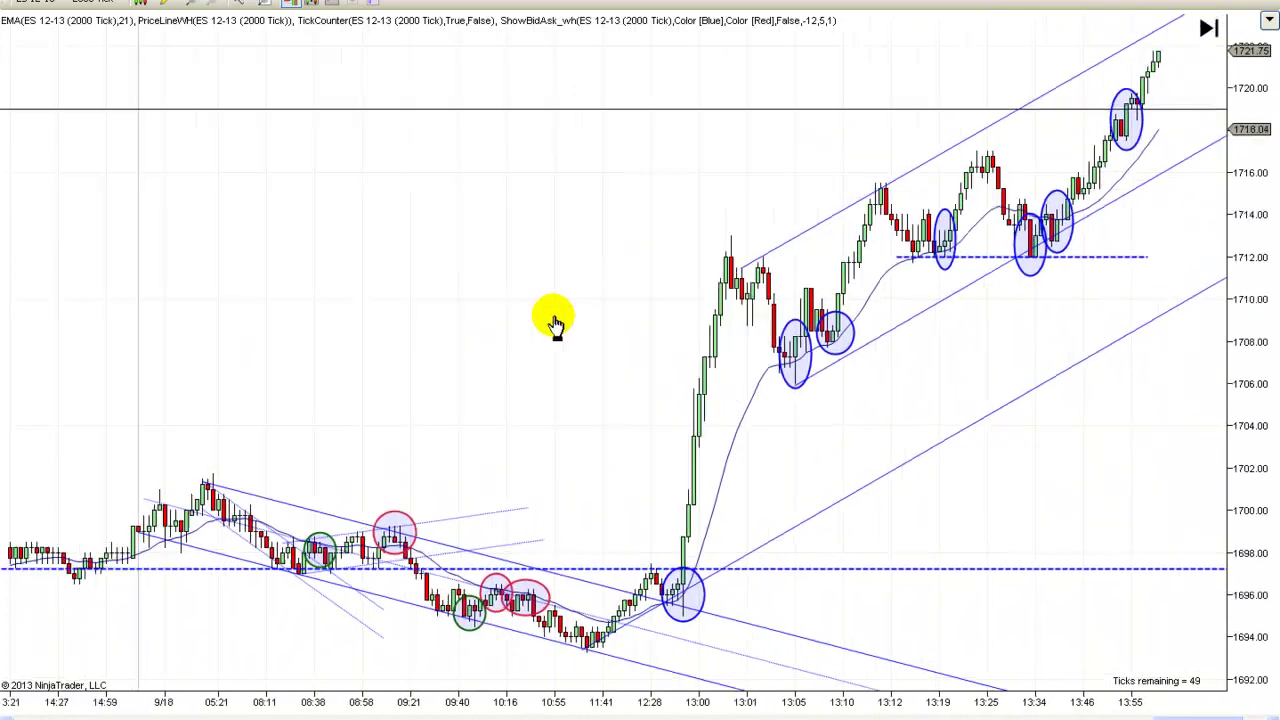
scroll(614, 318, "up", 2)
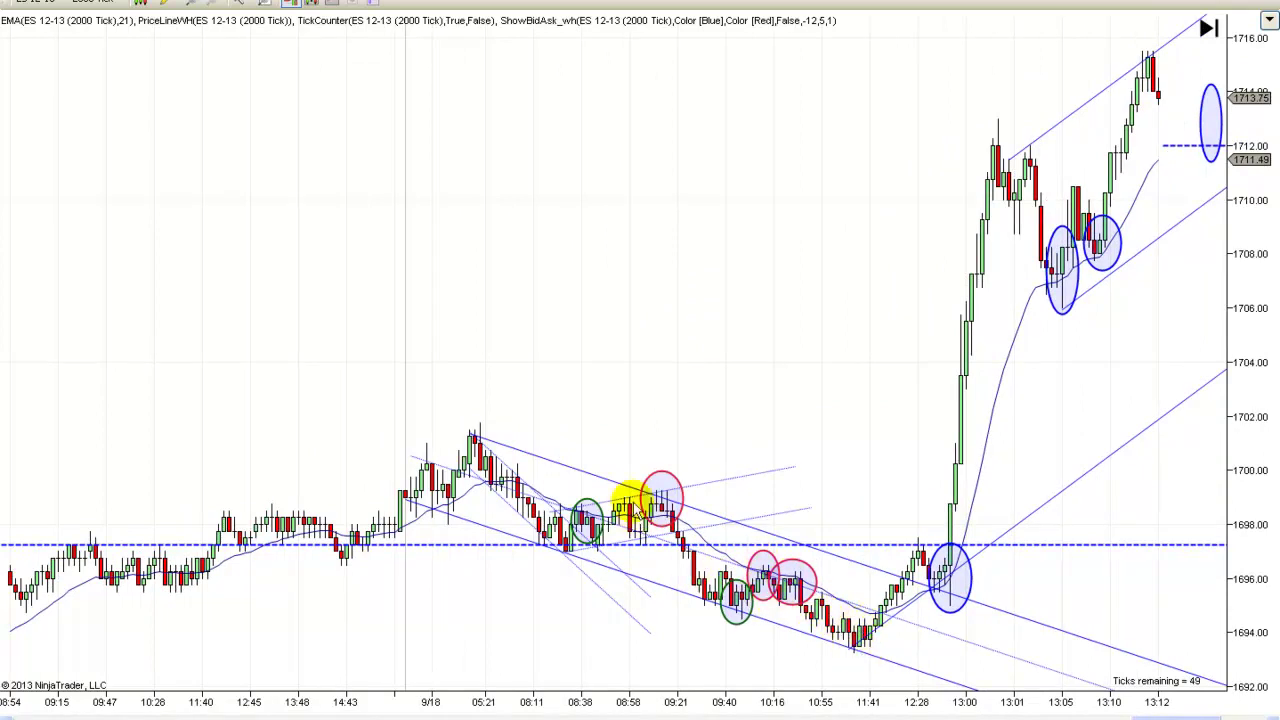
left_click_drag(1145, 500, 526, 446)
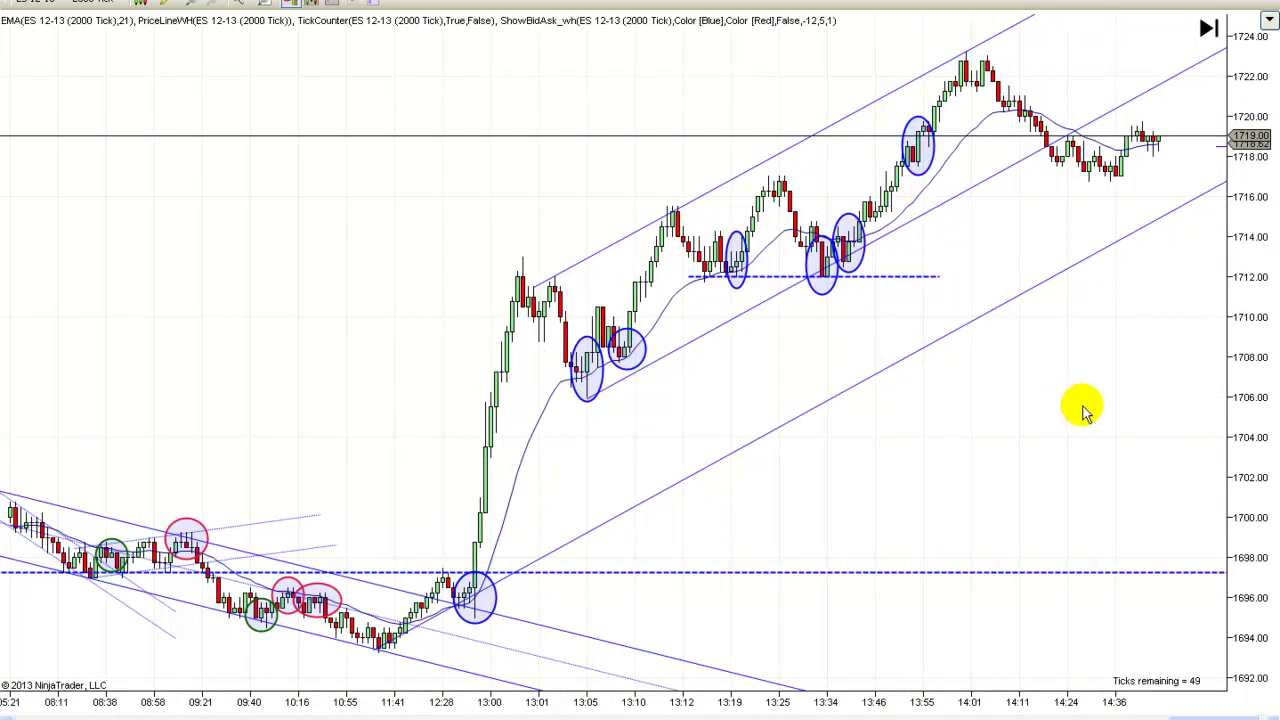
Compare the 9/18 morning channel and its circled areas with the pullbacks after the 13:00 breakout
left_click_drag(994, 420, 1033, 410)
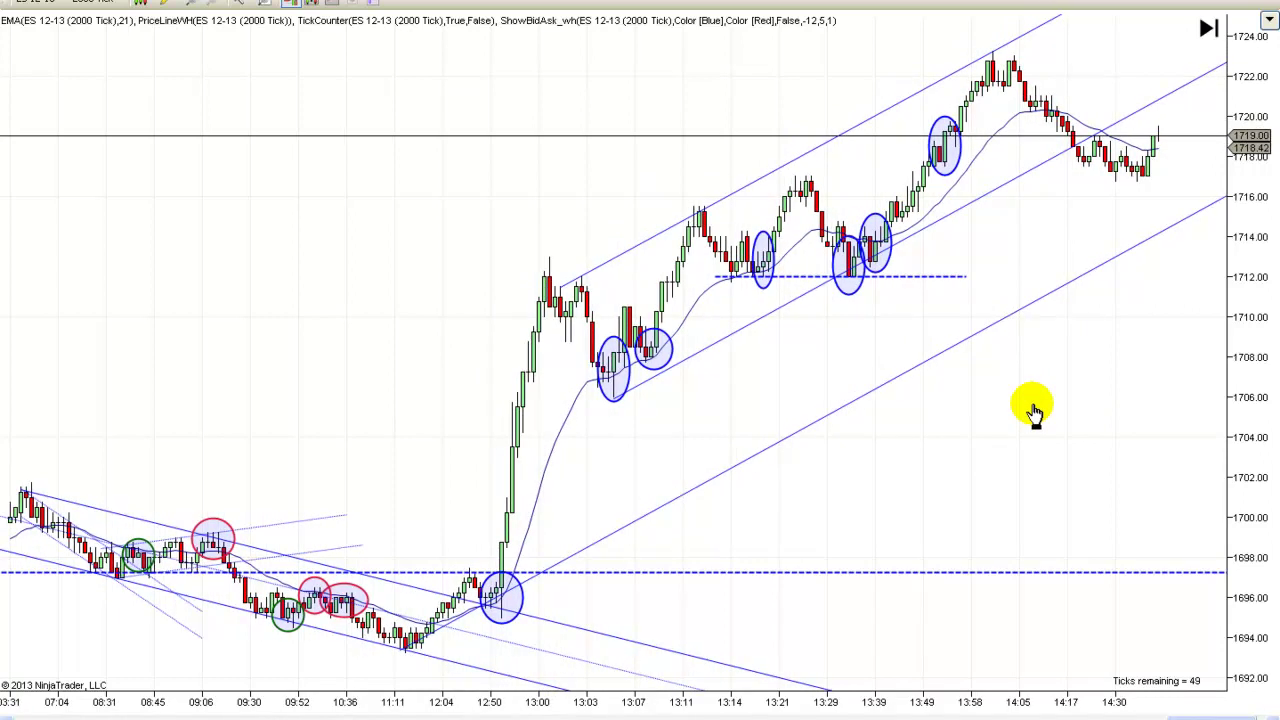
scroll(923, 434, "up", 10)
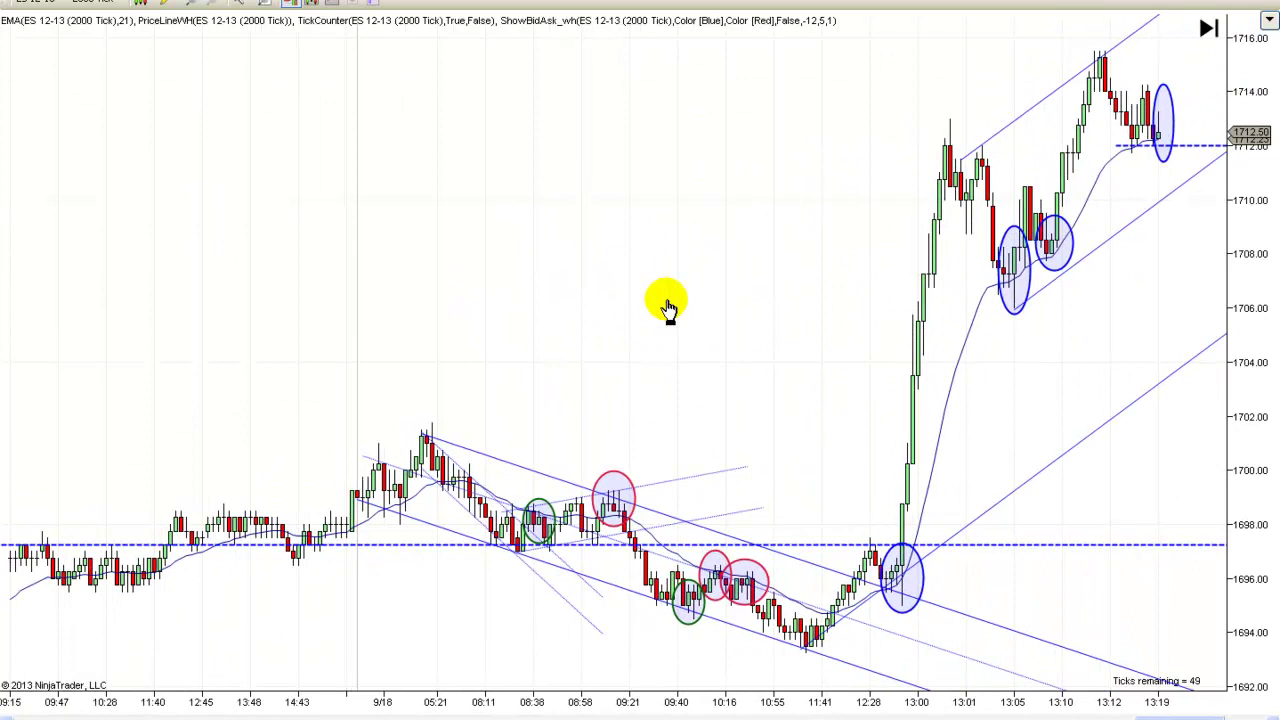
scroll(640, 300, "down", 2)
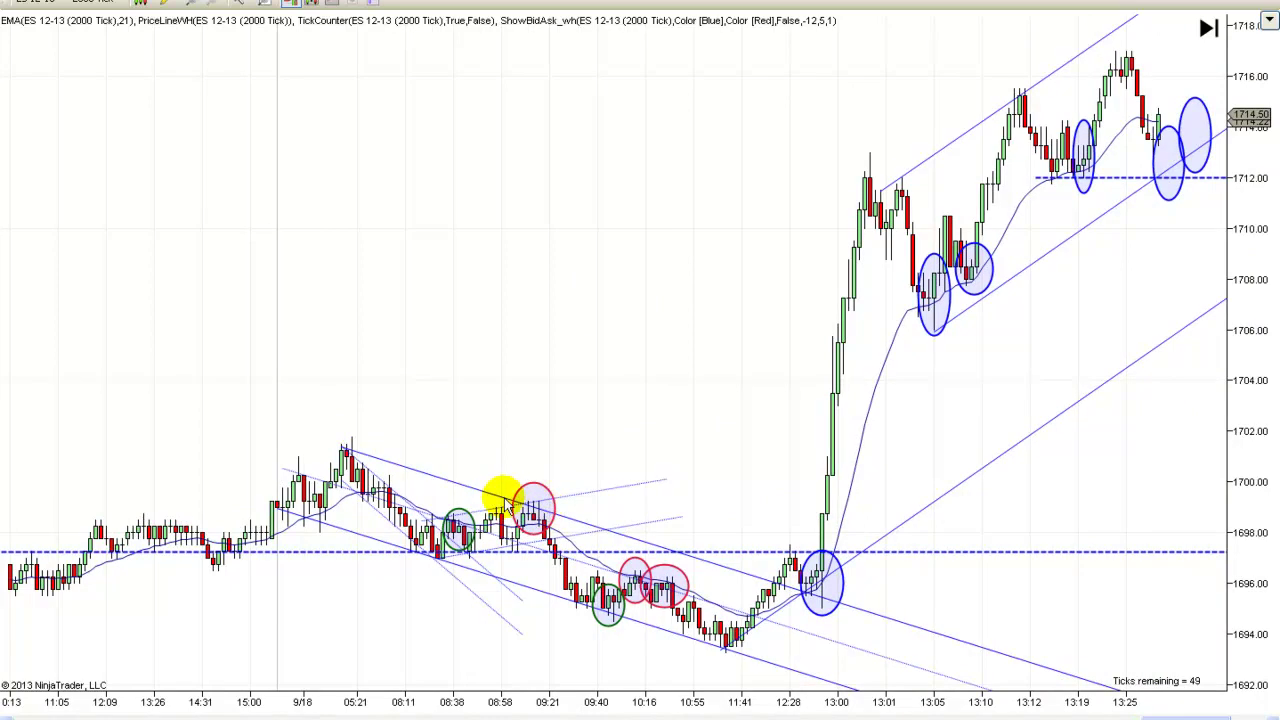
left_click_drag(514, 237, 591, 220)
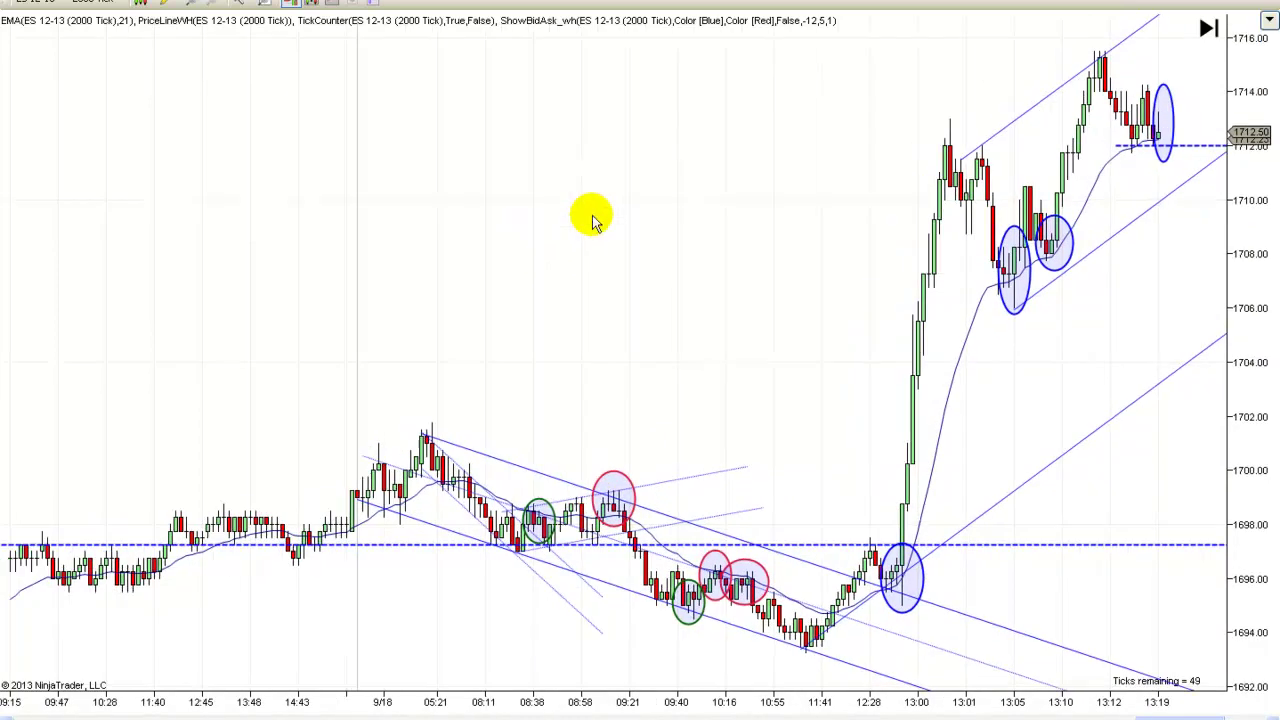
Swap the two parallel boundary lines of the morning's descending channel, placing each where the other was
left_click_drag(535, 461, 663, 260)
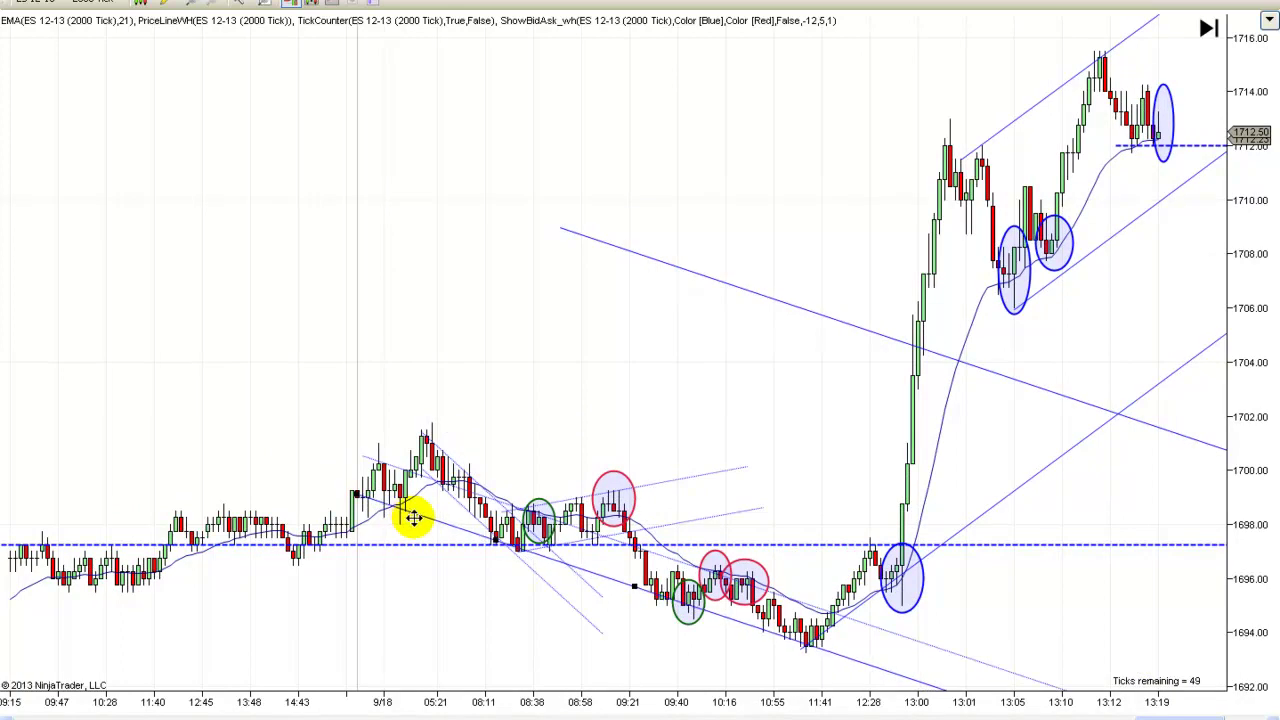
left_click_drag(443, 528, 526, 460)
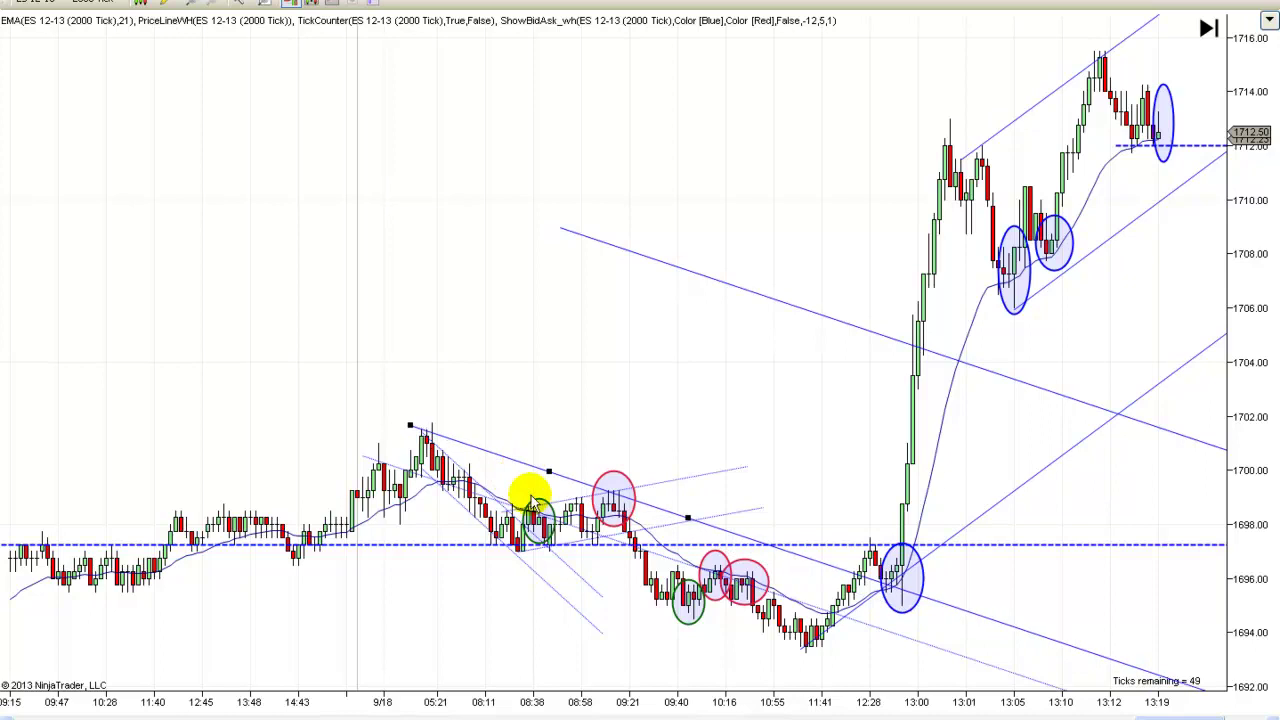
left_click(730, 293)
left_click_drag(730, 293, 543, 563)
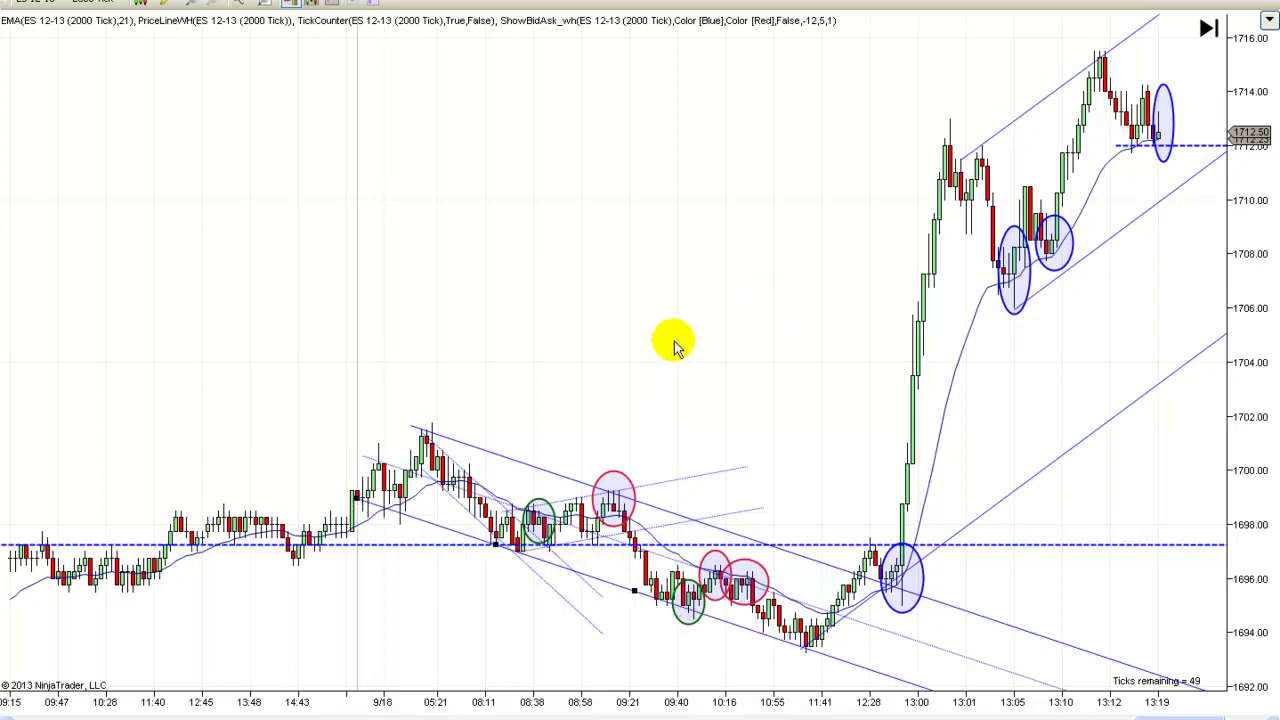
Nudge the rising trend line that starts at the 9/18 midday low slightly lower so it fits the pullback at the breakout
left_click_drag(674, 345, 502, 307)
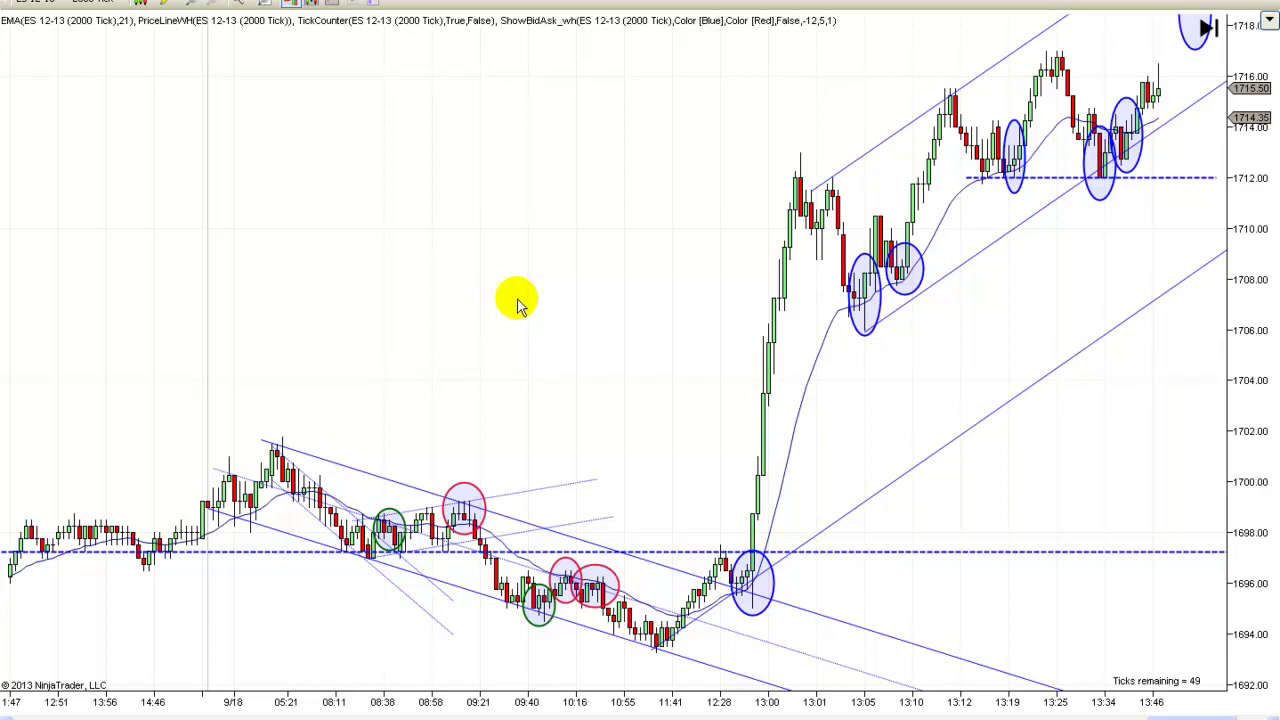
left_click_drag(518, 303, 334, 309)
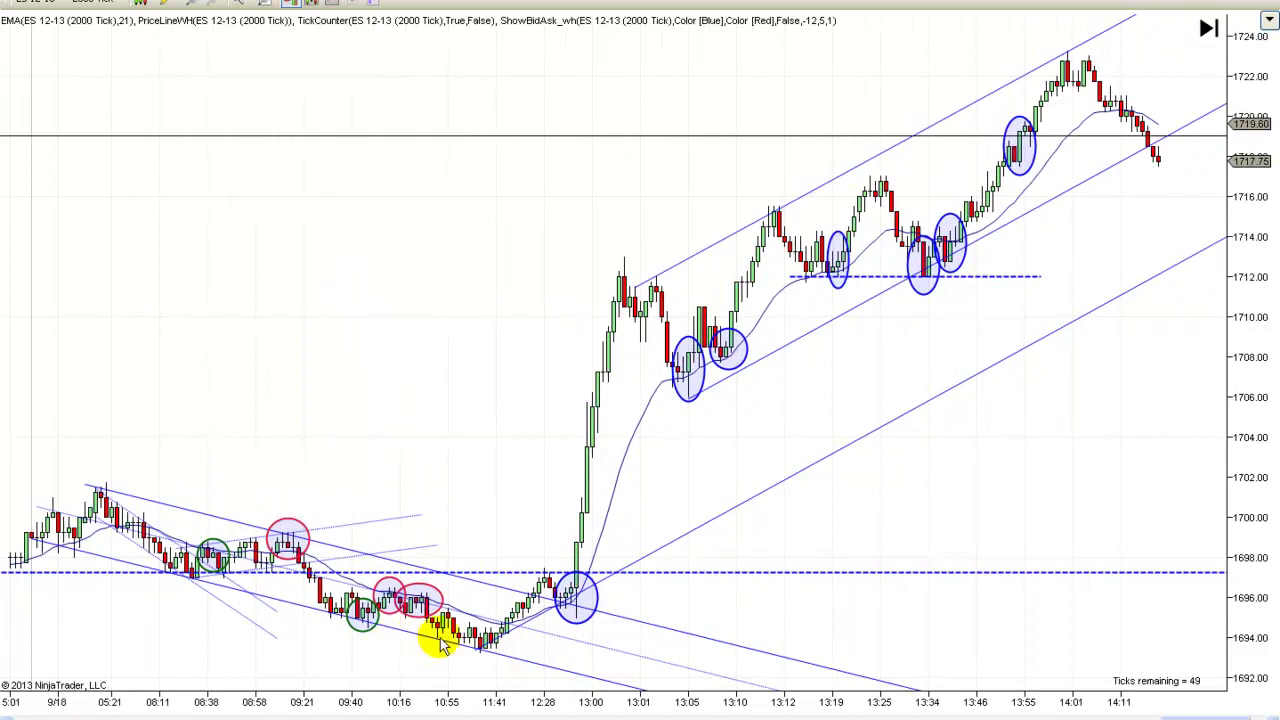
left_click(499, 637)
mouse_move(499, 637)
left_mouse_down()
mouse_move(622, 440)
mouse_move(691, 397)
mouse_move(565, 285)
mouse_move(645, 282)
mouse_move(494, 594)
mouse_move(510, 637)
left_mouse_up()
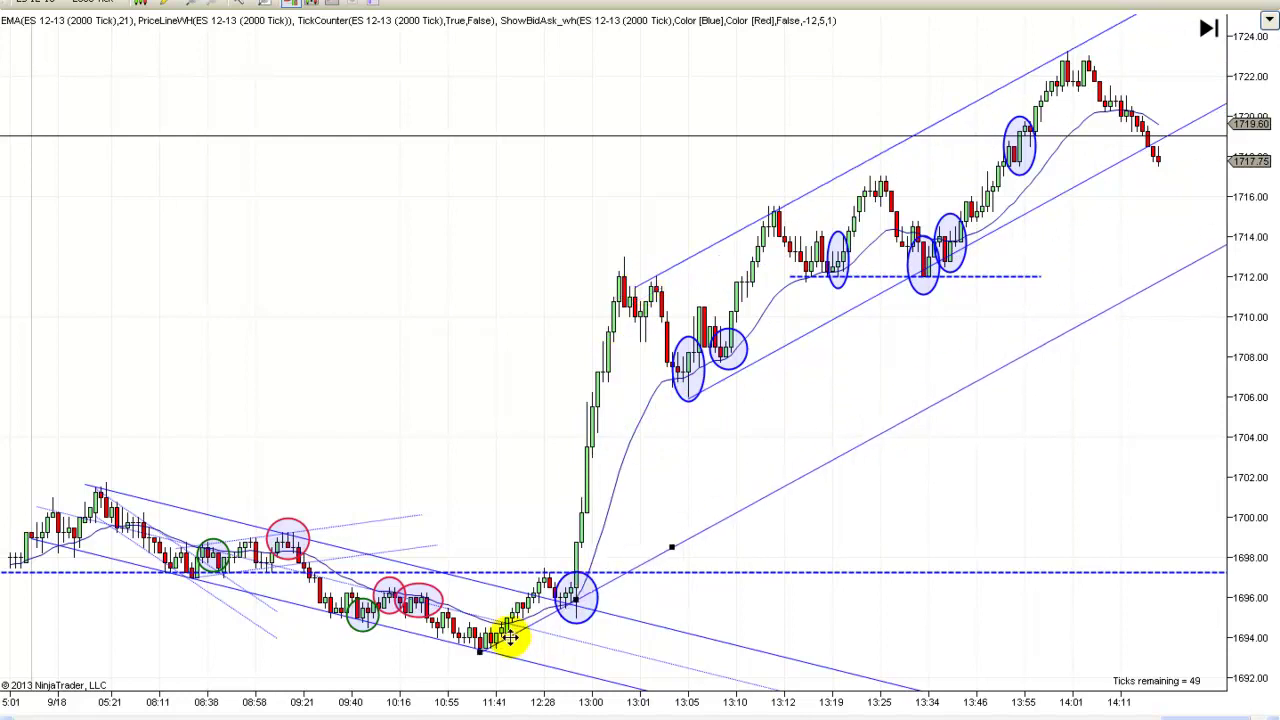
Nudge the lower boundary line of the 9/18 morning's descending channel slightly to refine its fit
left_click_drag(1130, 440, 810, 465)
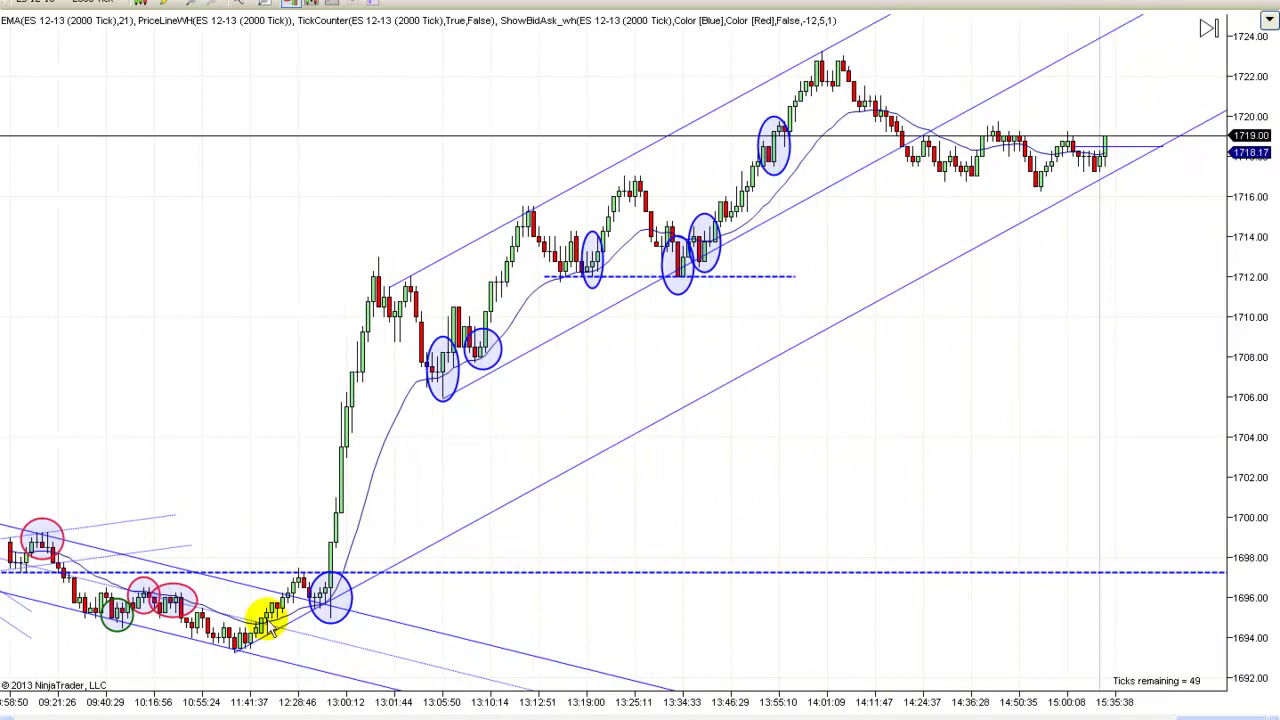
left_click_drag(657, 515, 920, 491)
left_click_drag(371, 414, 620, 358)
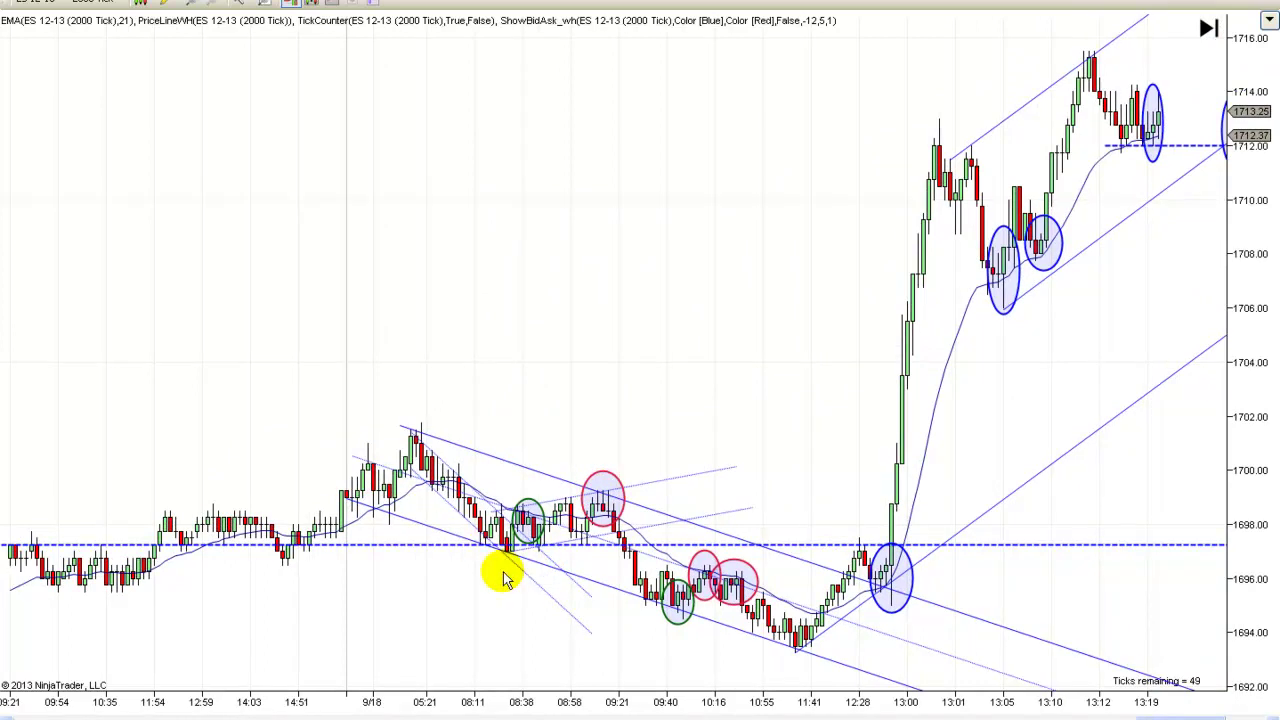
left_click(411, 517)
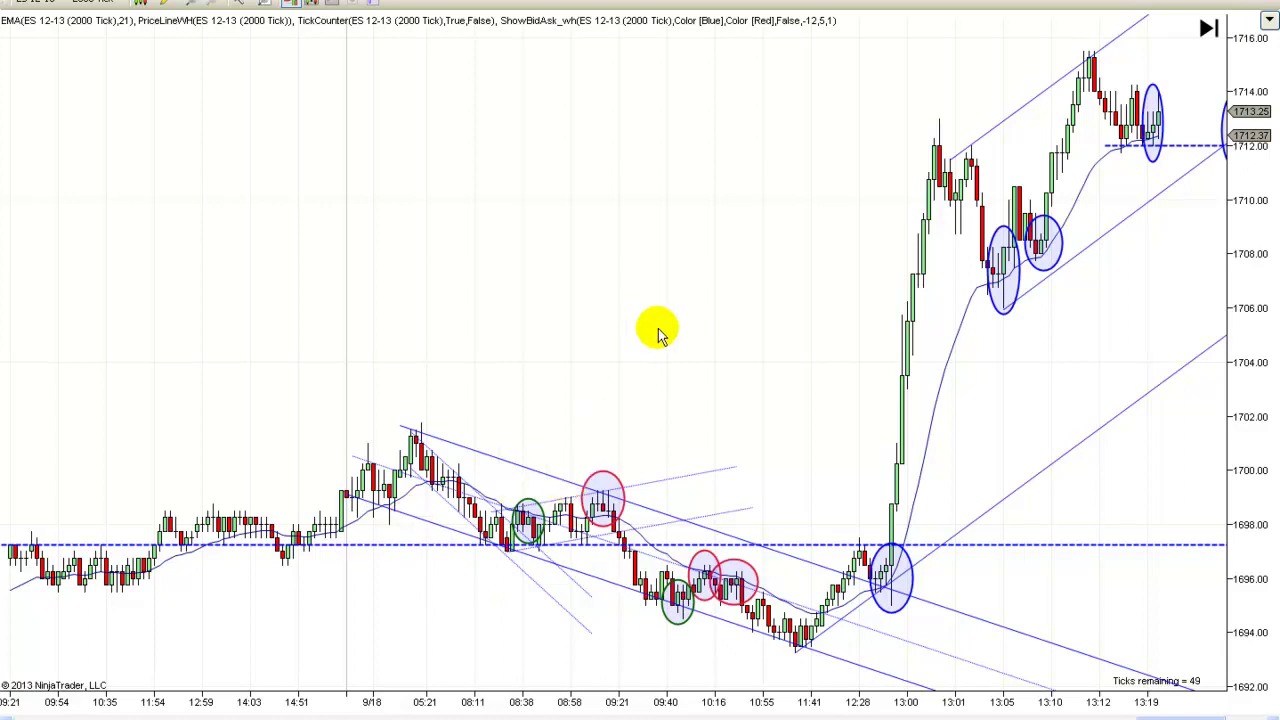
Draw a rising line over the 9/17 highs from about 1697.25 after 09:11 to about 1699.5 at the start of 9/18
scroll(617, 323, "up", 4)
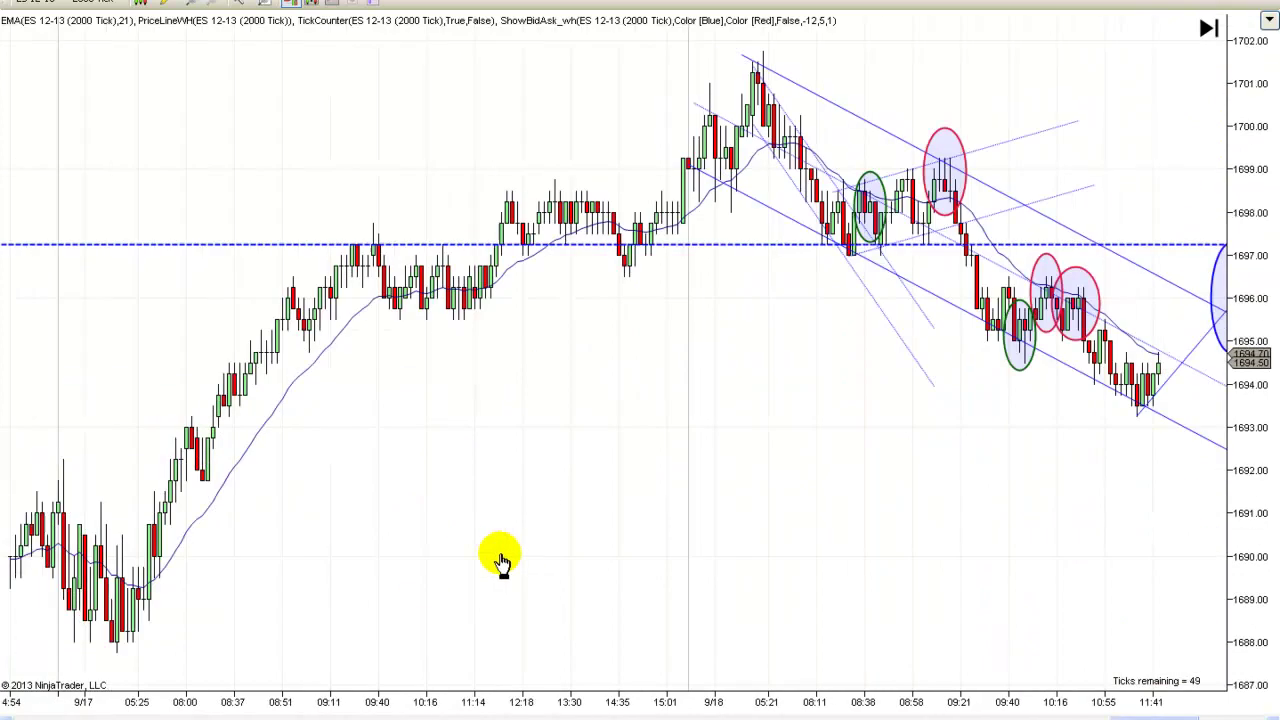
scroll(505, 559, "up", 1)
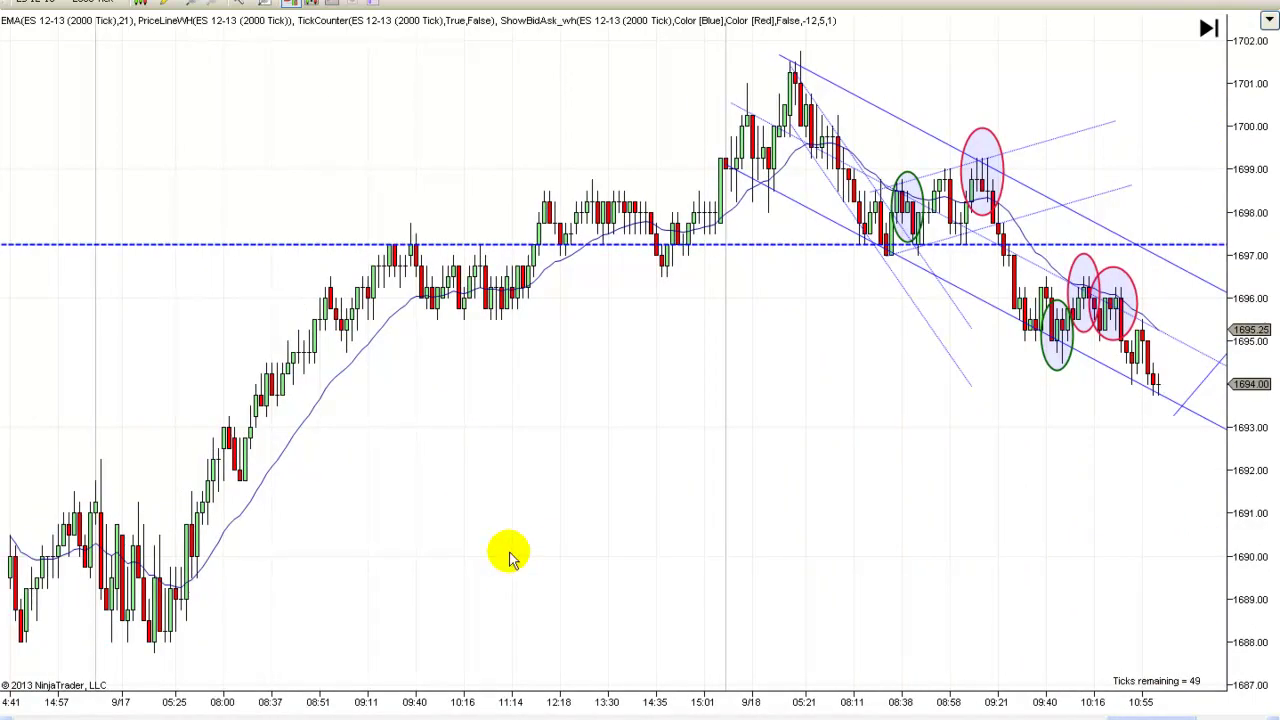
left_click(192, 8)
left_click(172, 87)
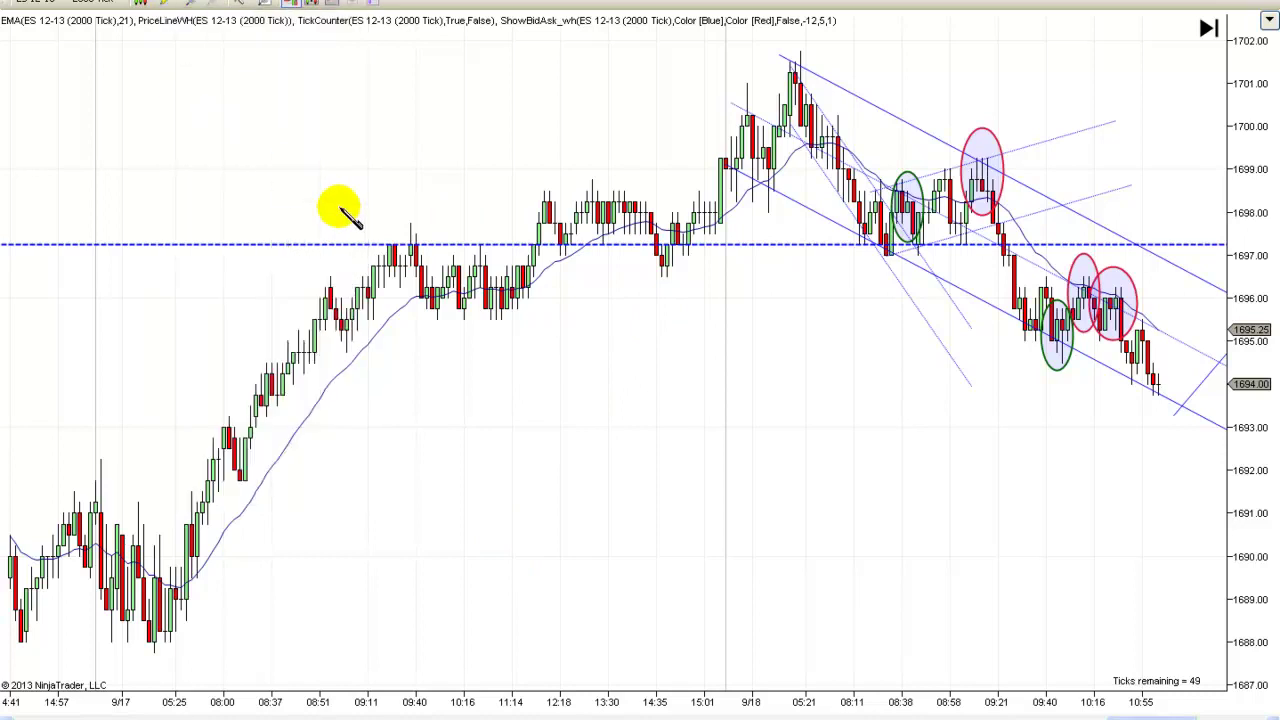
left_click_drag(385, 245, 735, 147)
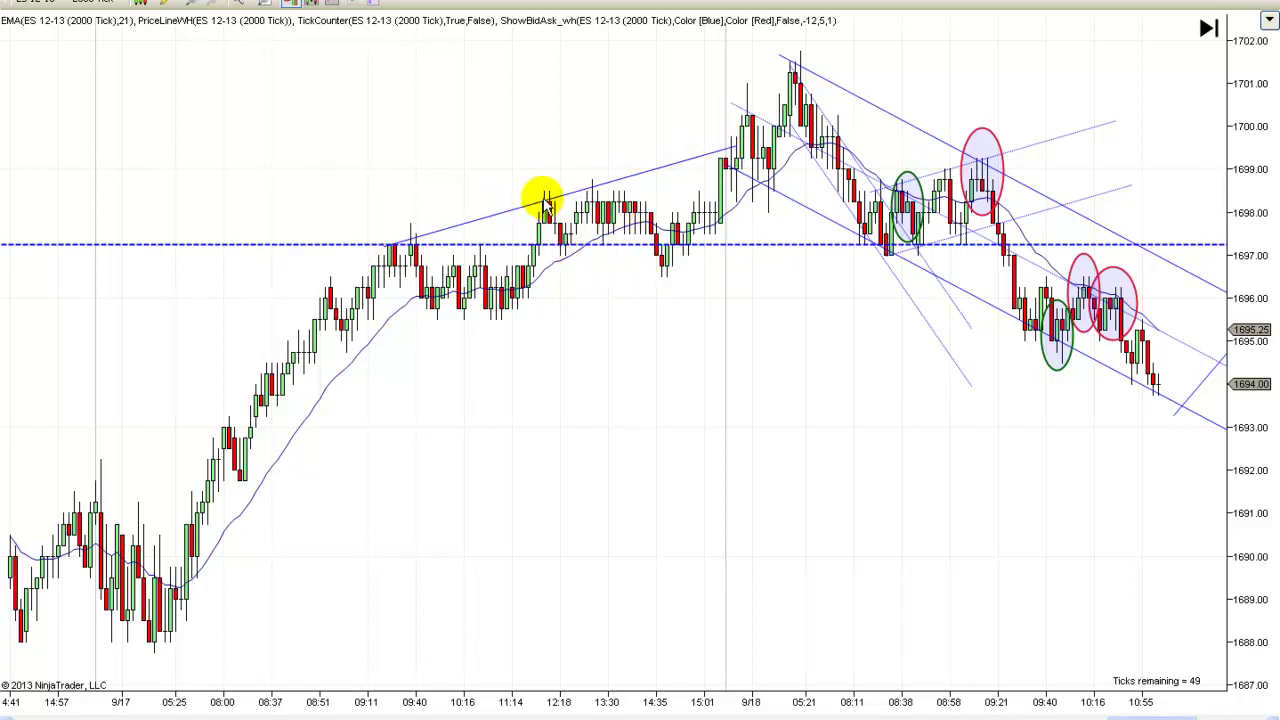
Test the new line's slope beneath the 9/17 midday lows, return it over the highs and fine-tune its position
left_click_drag(506, 213, 578, 289)
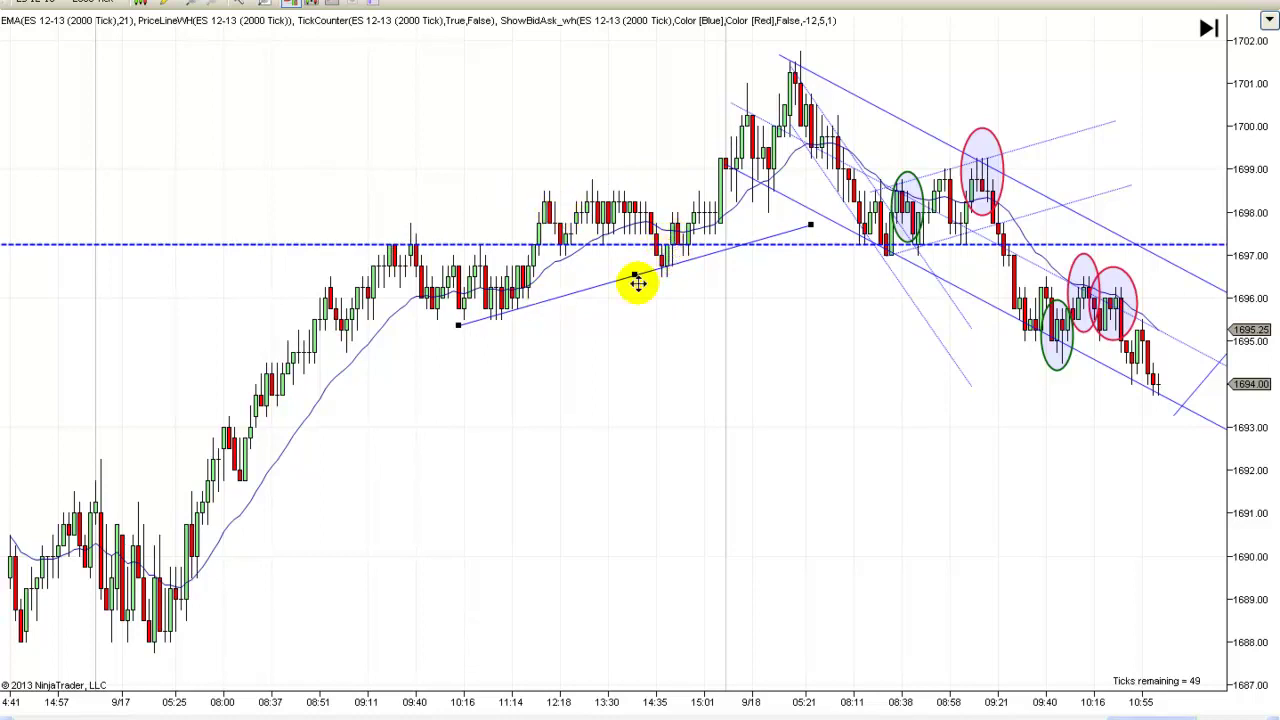
left_click_drag(566, 294, 491, 214)
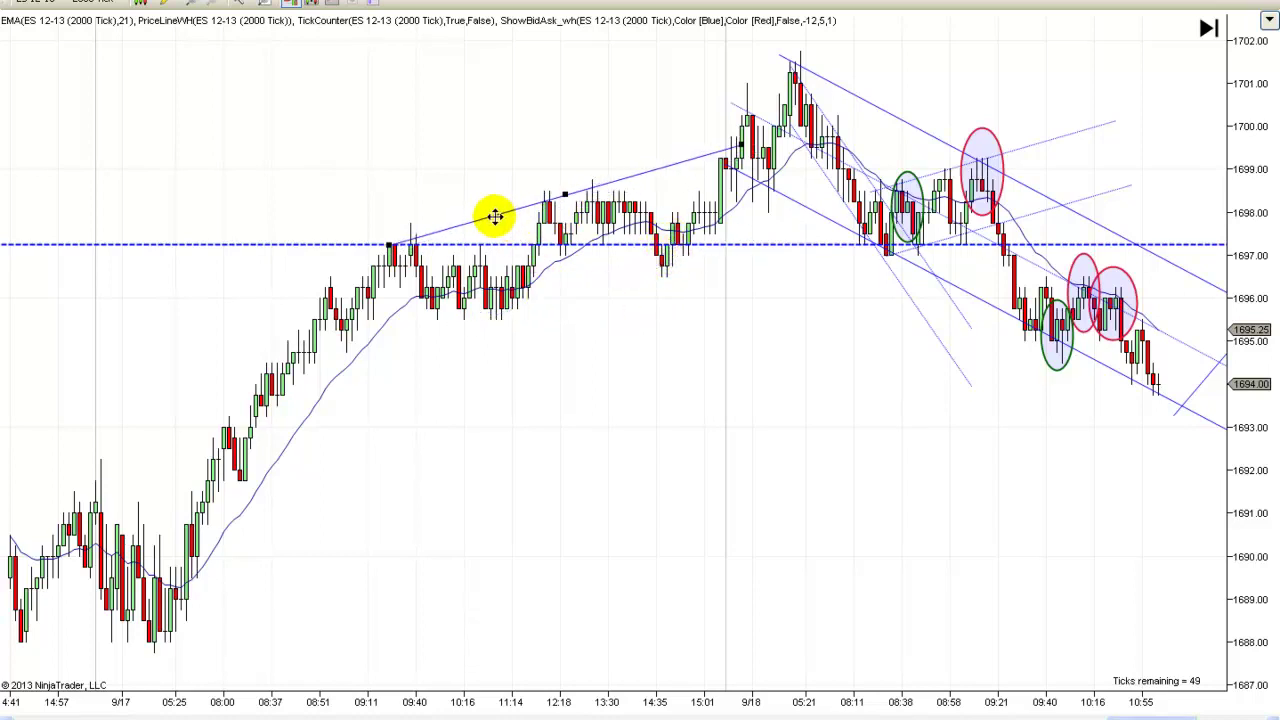
left_click(547, 428)
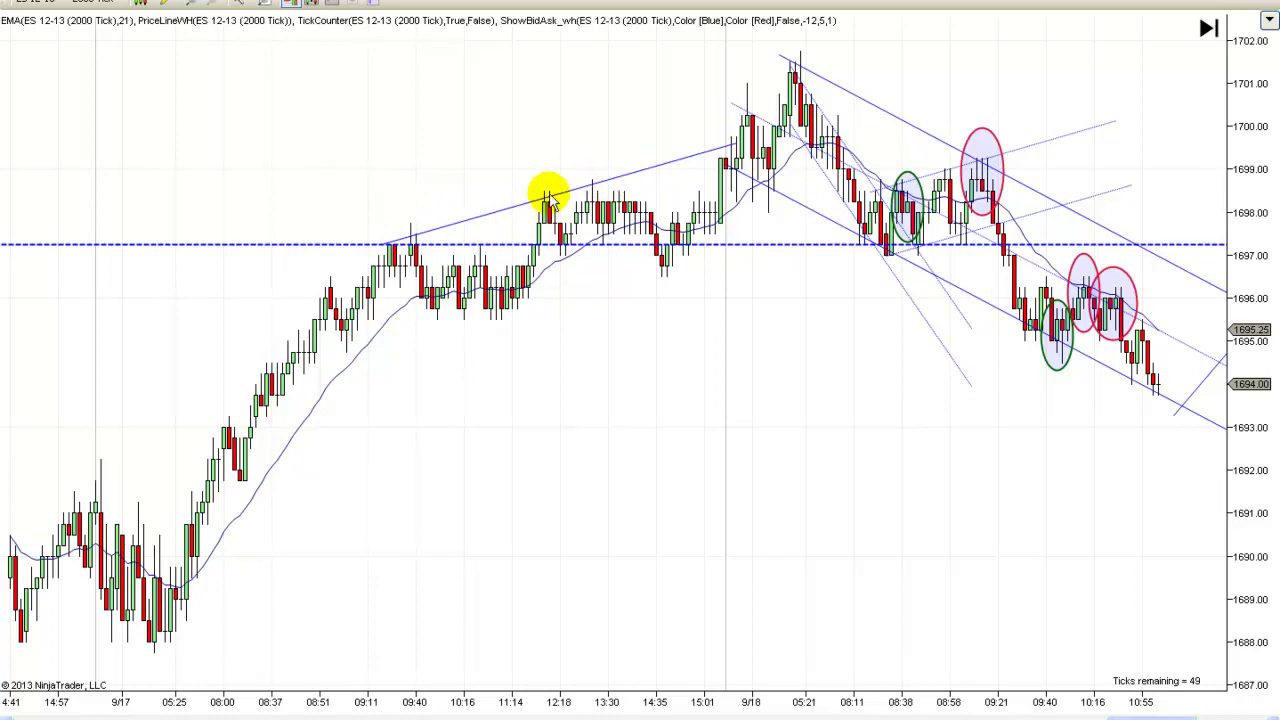
left_click(442, 220)
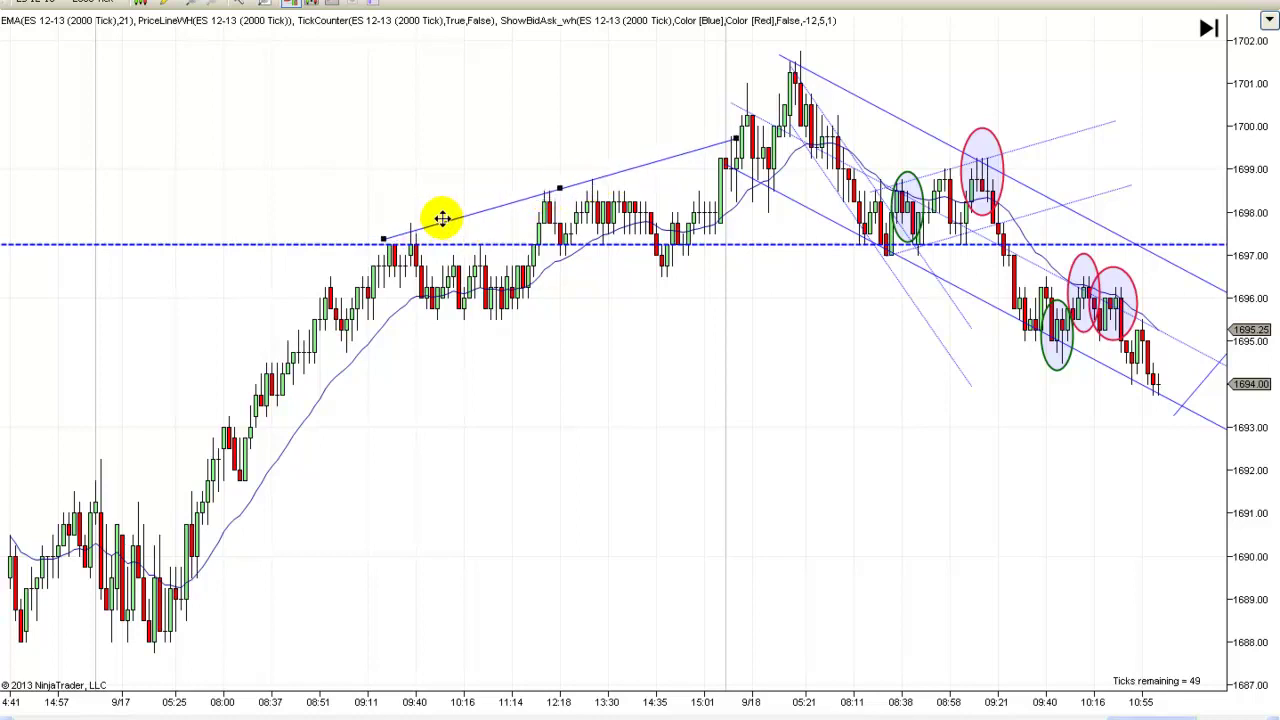
left_click_drag(442, 220, 445, 227)
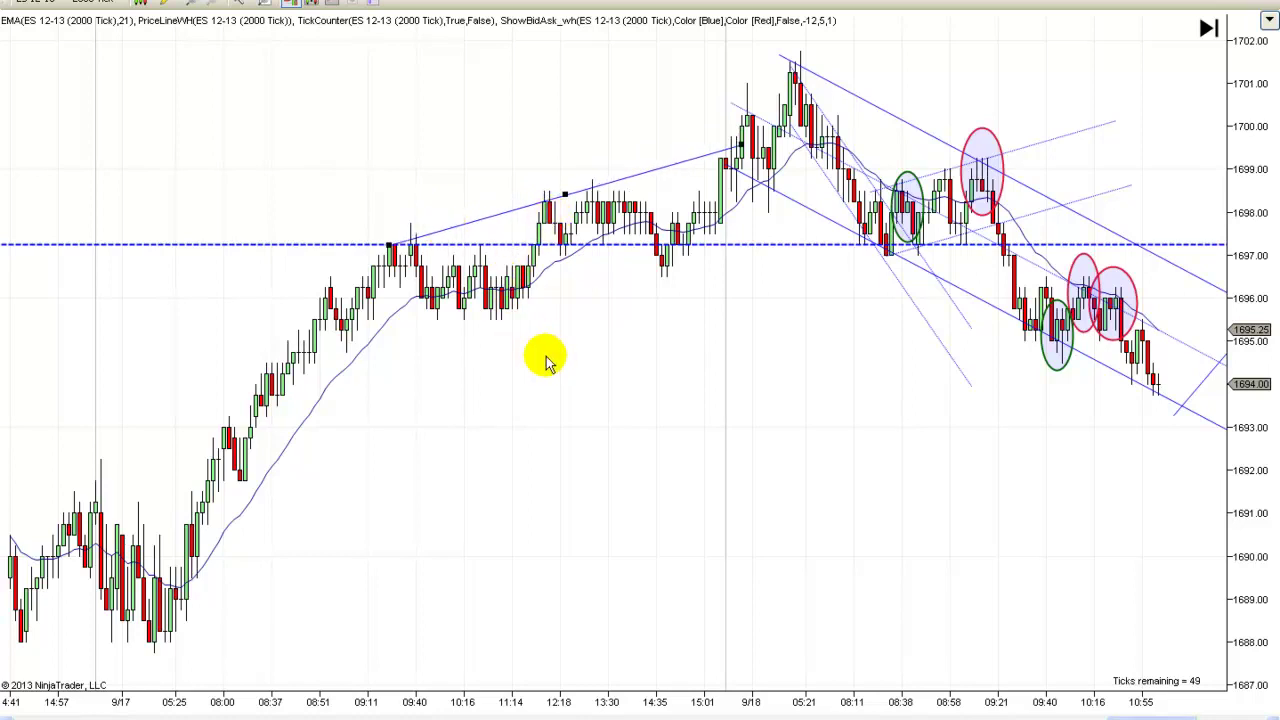
Move the line beneath the 9/17 midday lows to check its fit, and delete it
left_click_drag(545, 360, 1129, 418)
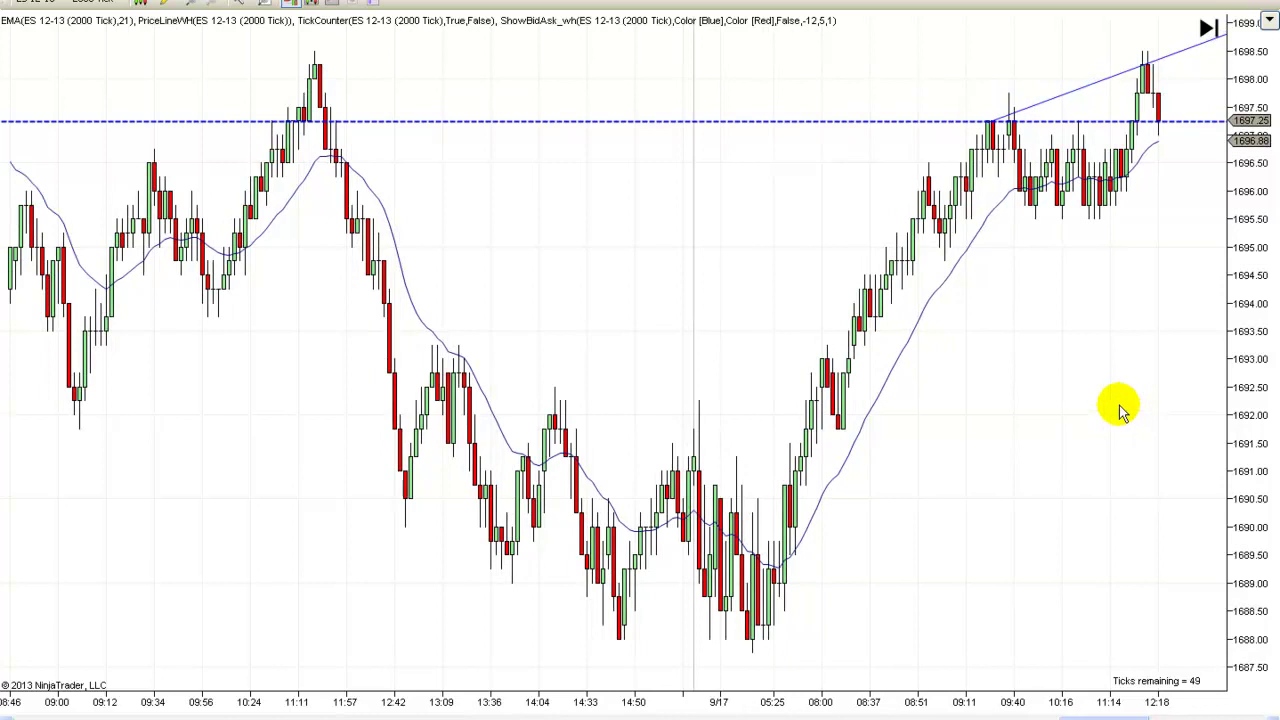
left_click_drag(1068, 96, 1125, 198)
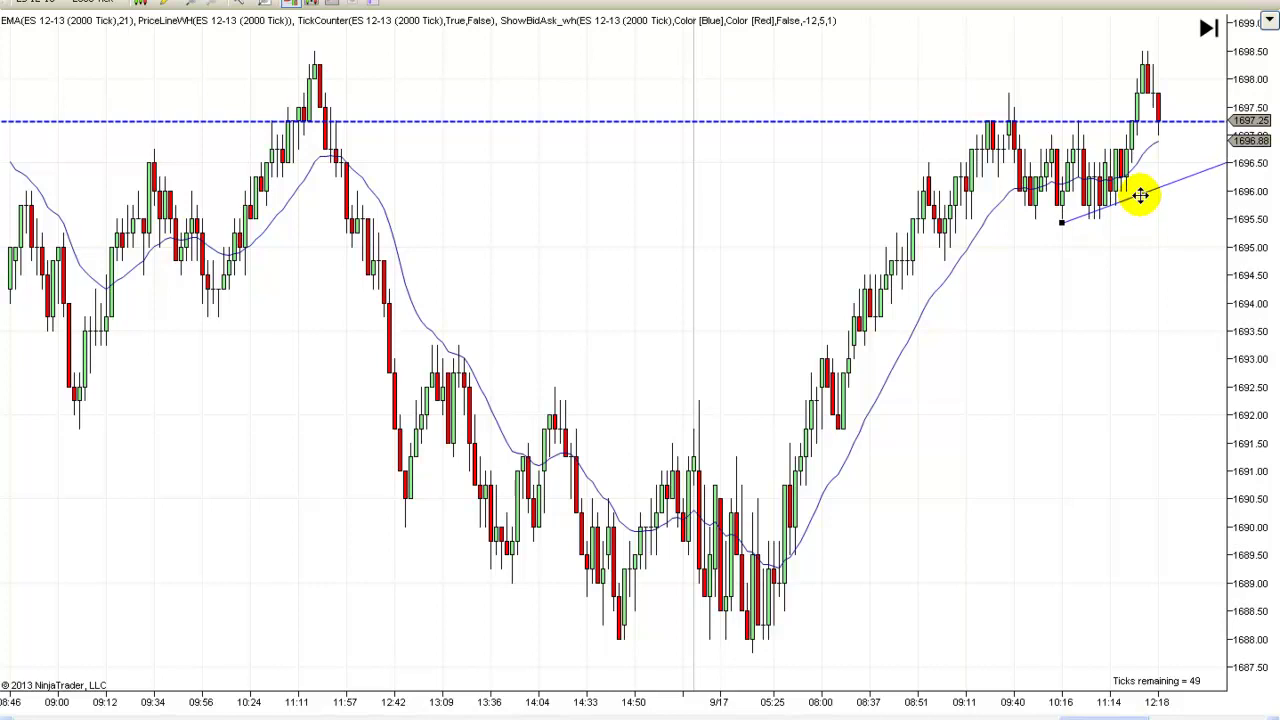
scroll(891, 449, "down", 10)
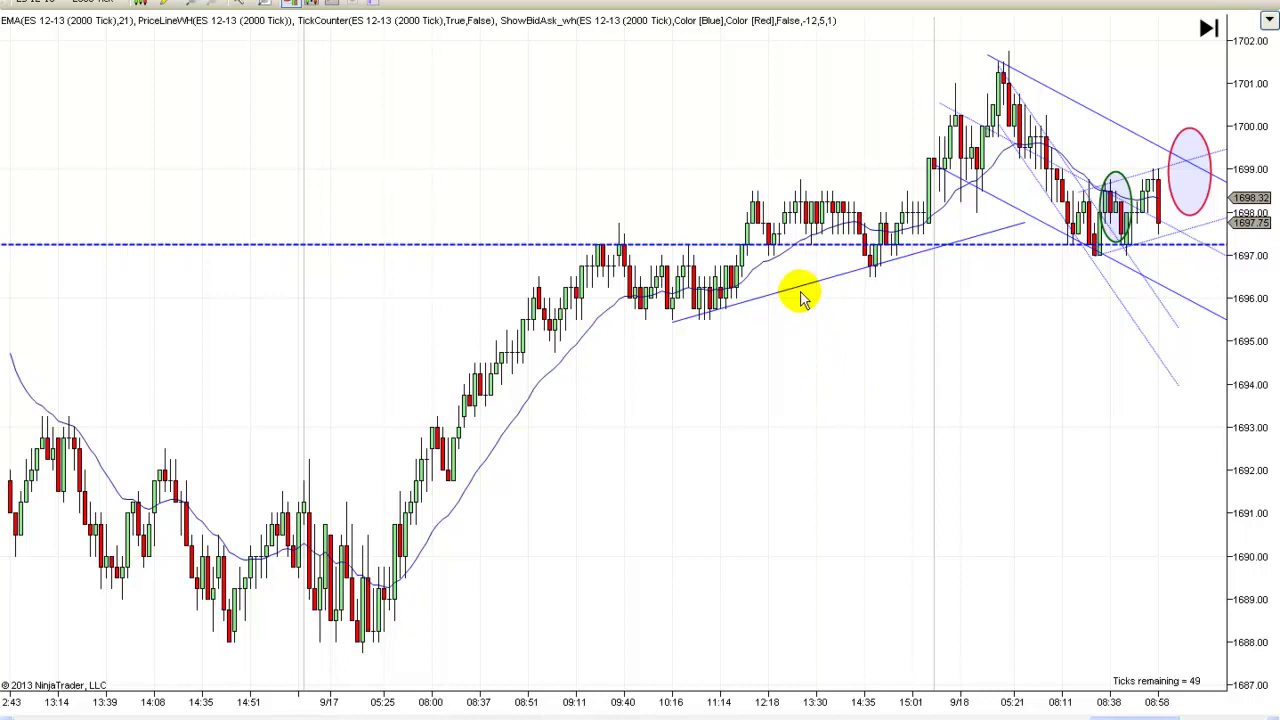
scroll(930, 400, "down", 10)
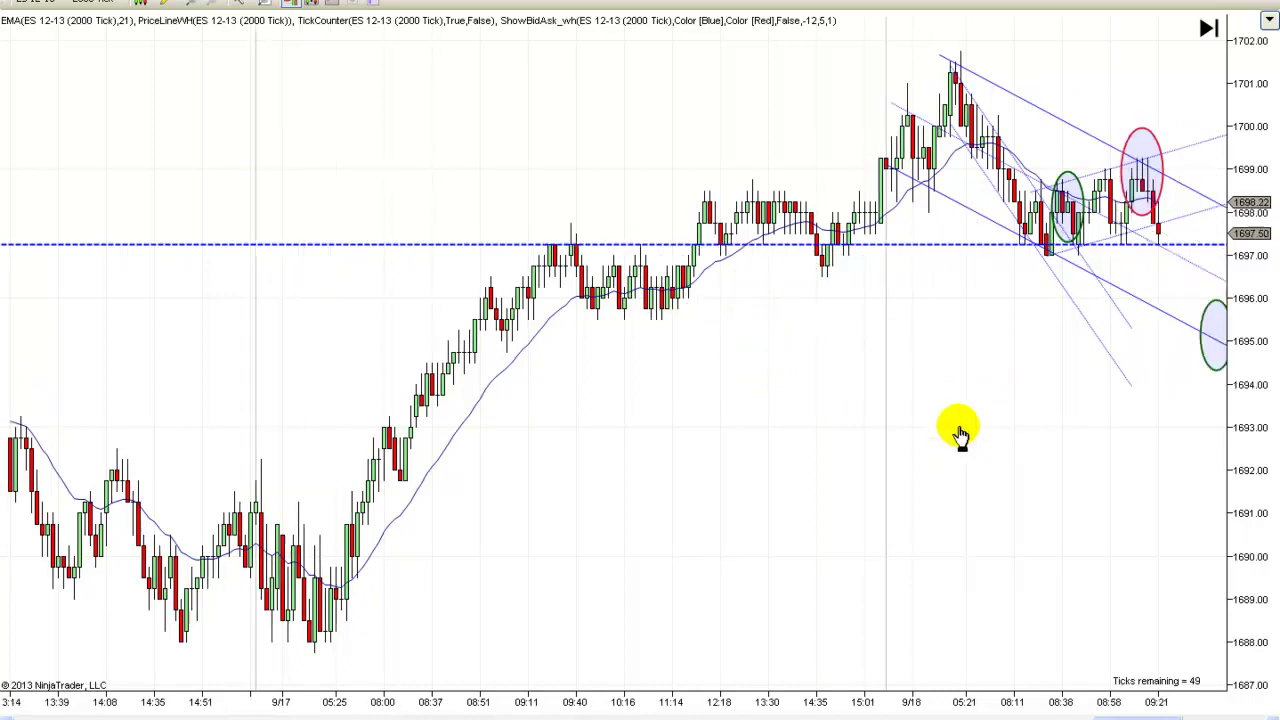
Draw a steep rising line along the lows of the 9/17 morning rise, from about 1690.75 to about 1700
scroll(415, 380, "down", 6)
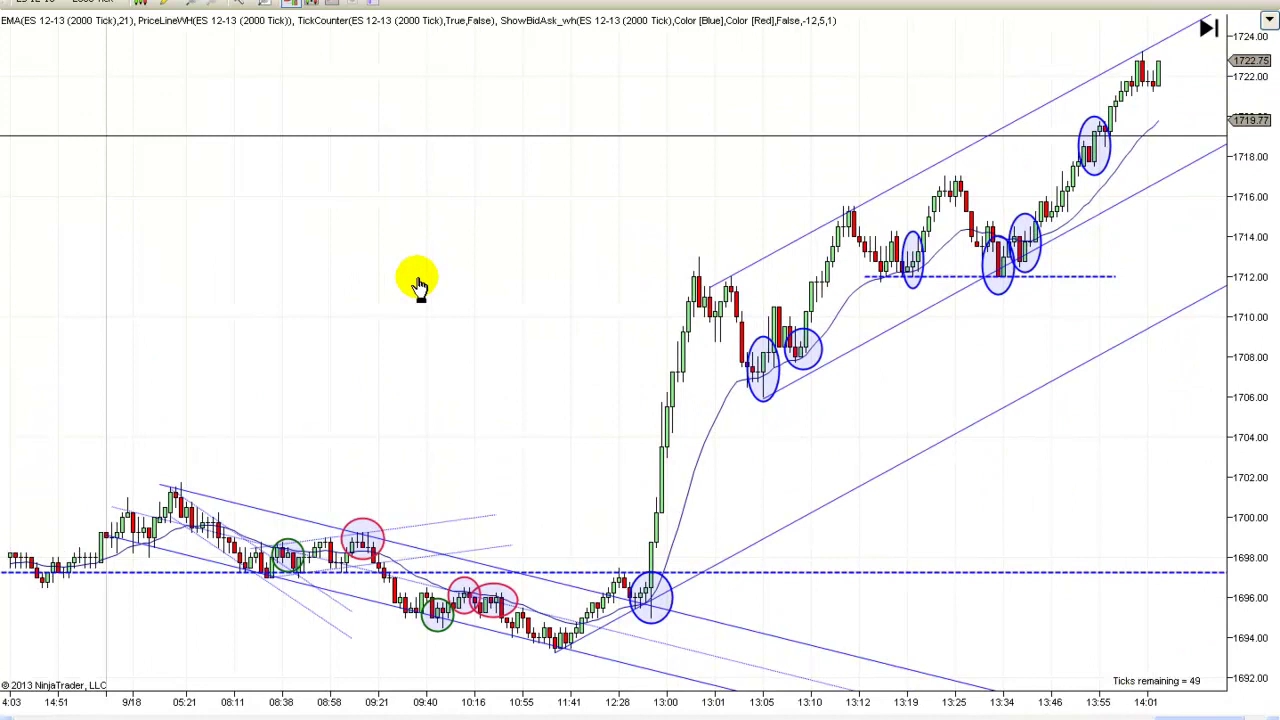
scroll(418, 284, "up", 15)
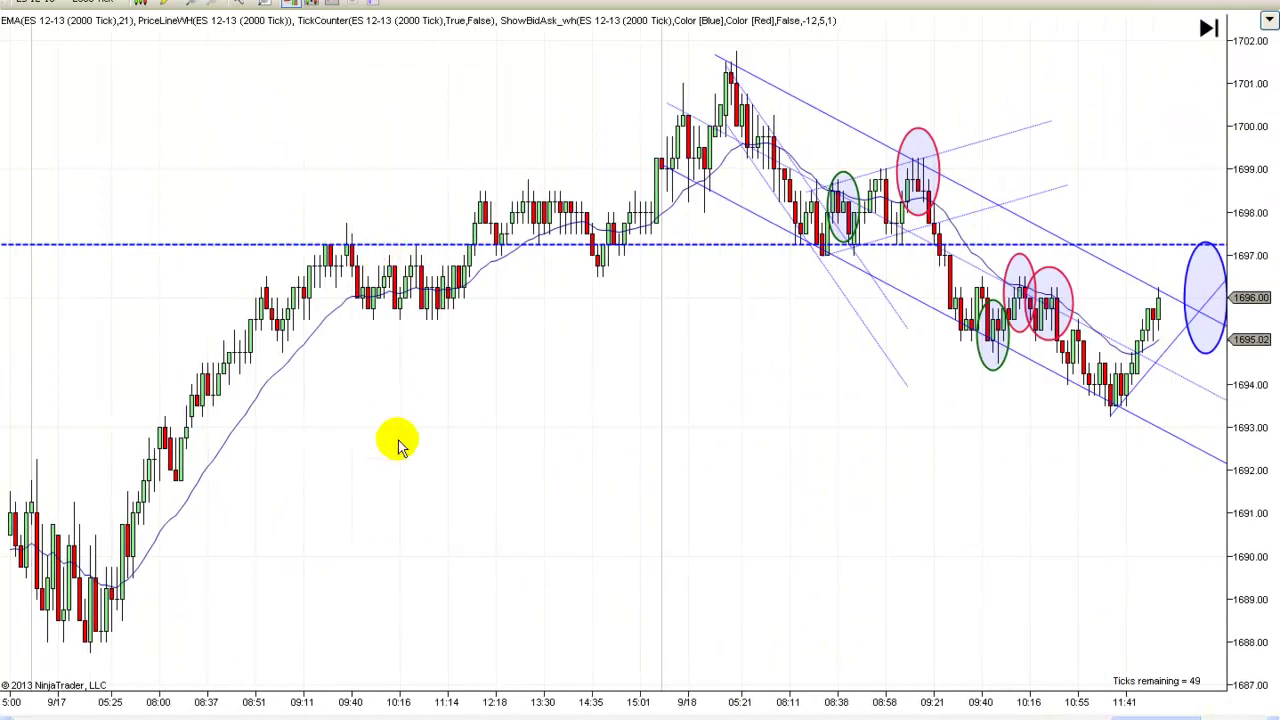
scroll(394, 440, "up", 6)
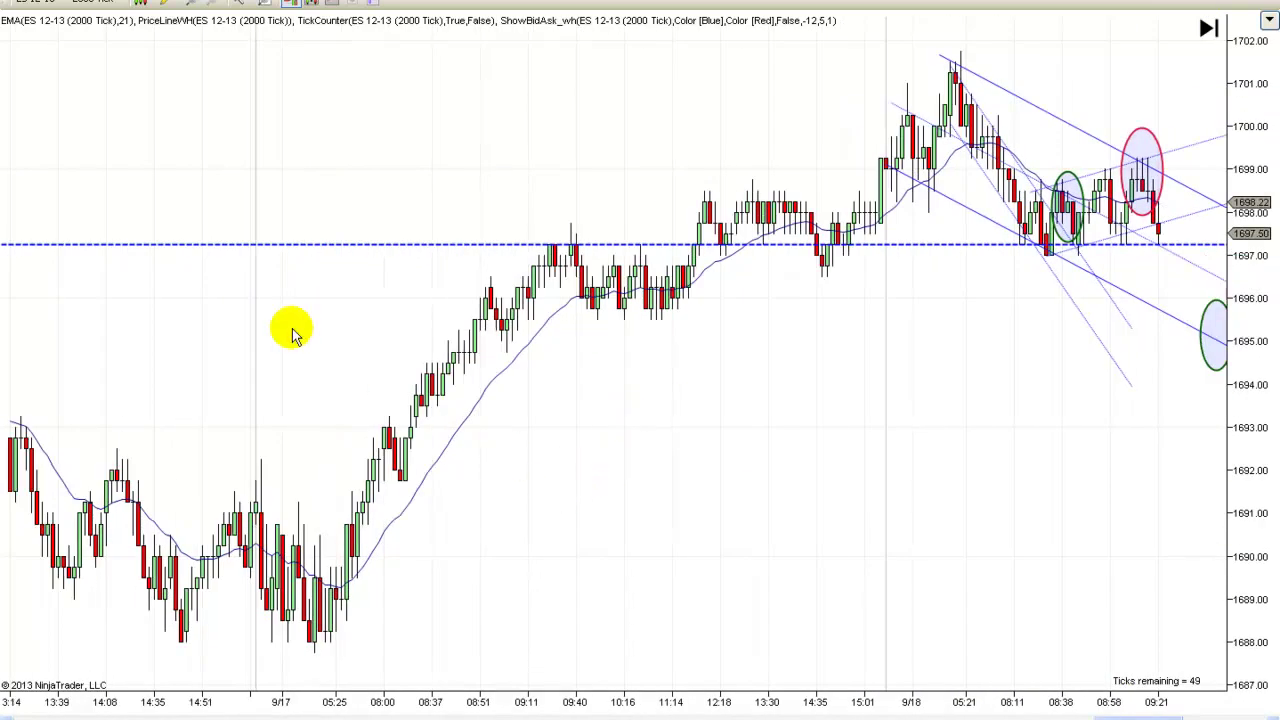
left_click(165, 4)
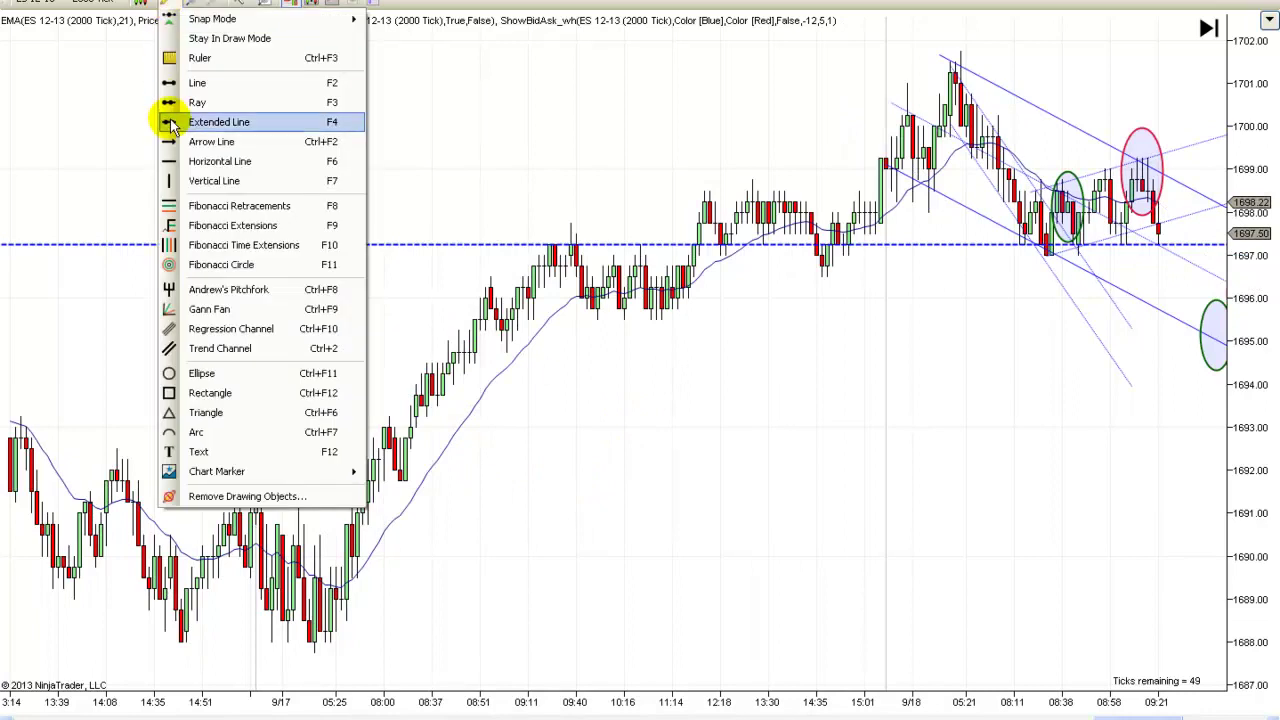
left_click(200, 121)
left_click(362, 522)
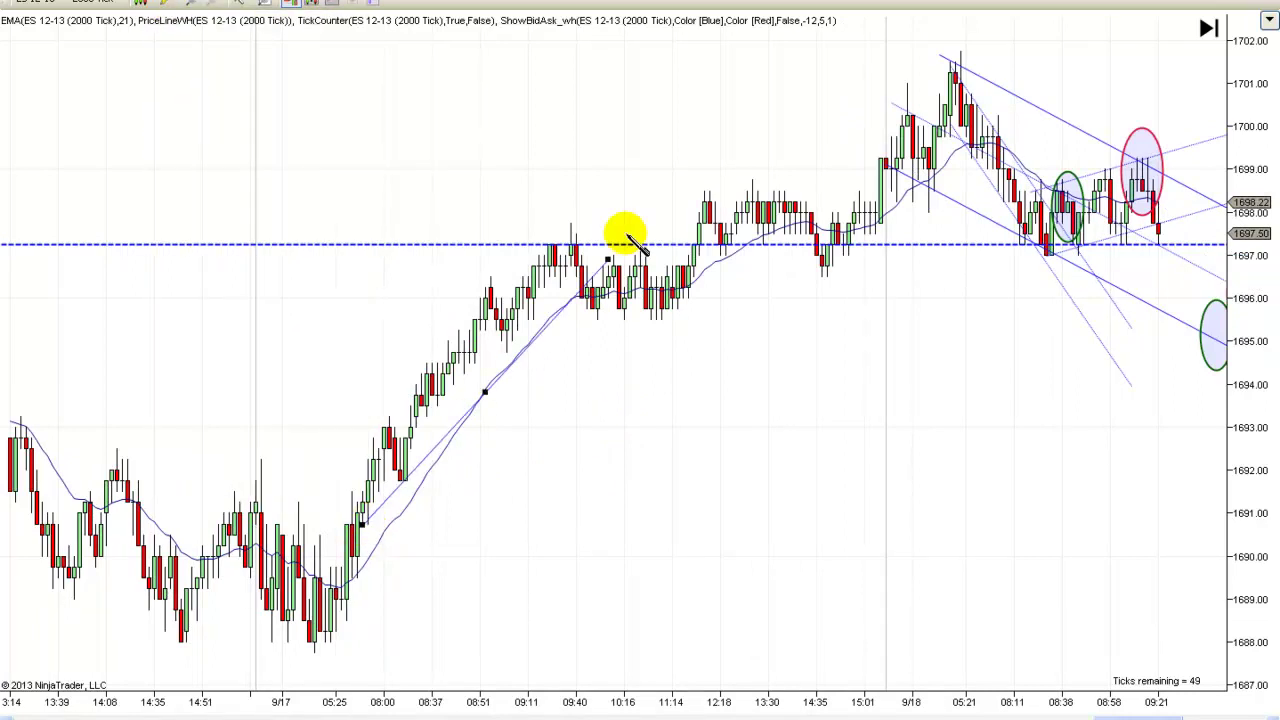
left_click(688, 130)
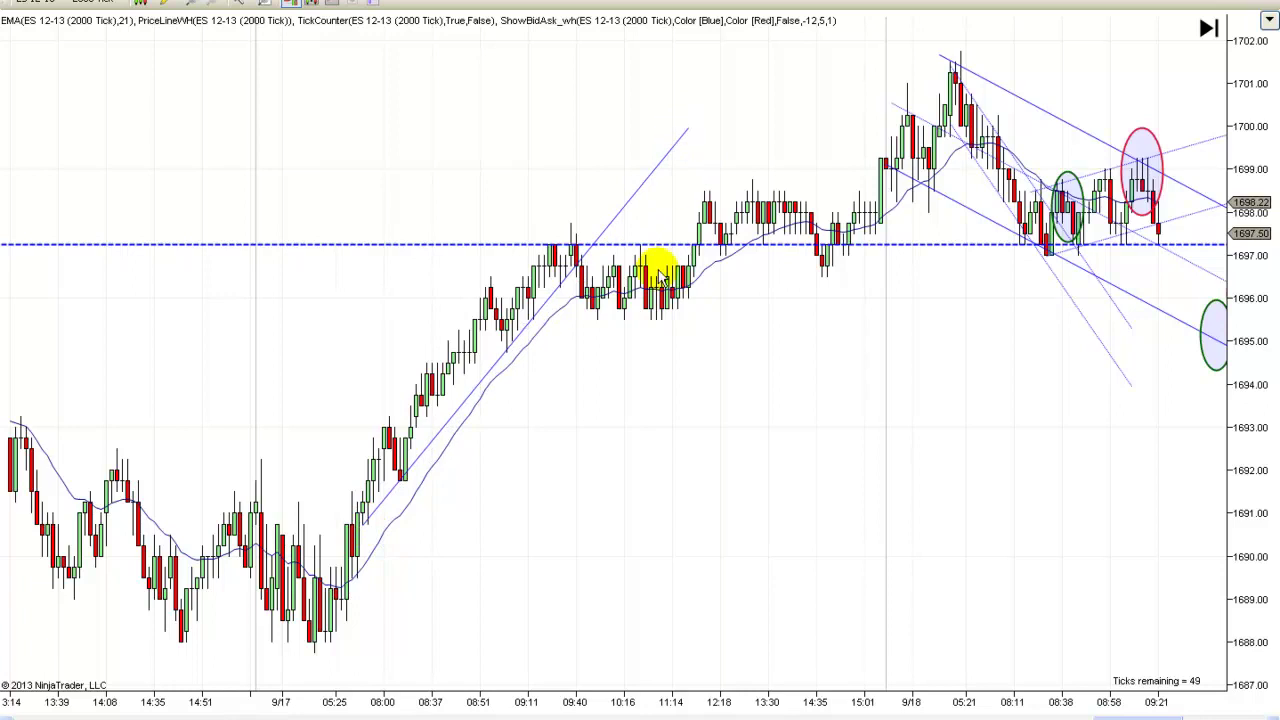
Turn on the crosshair cursor, duplicate the steep line and place the copy along the highs of the 9/17 morning rise
left_click(398, 482)
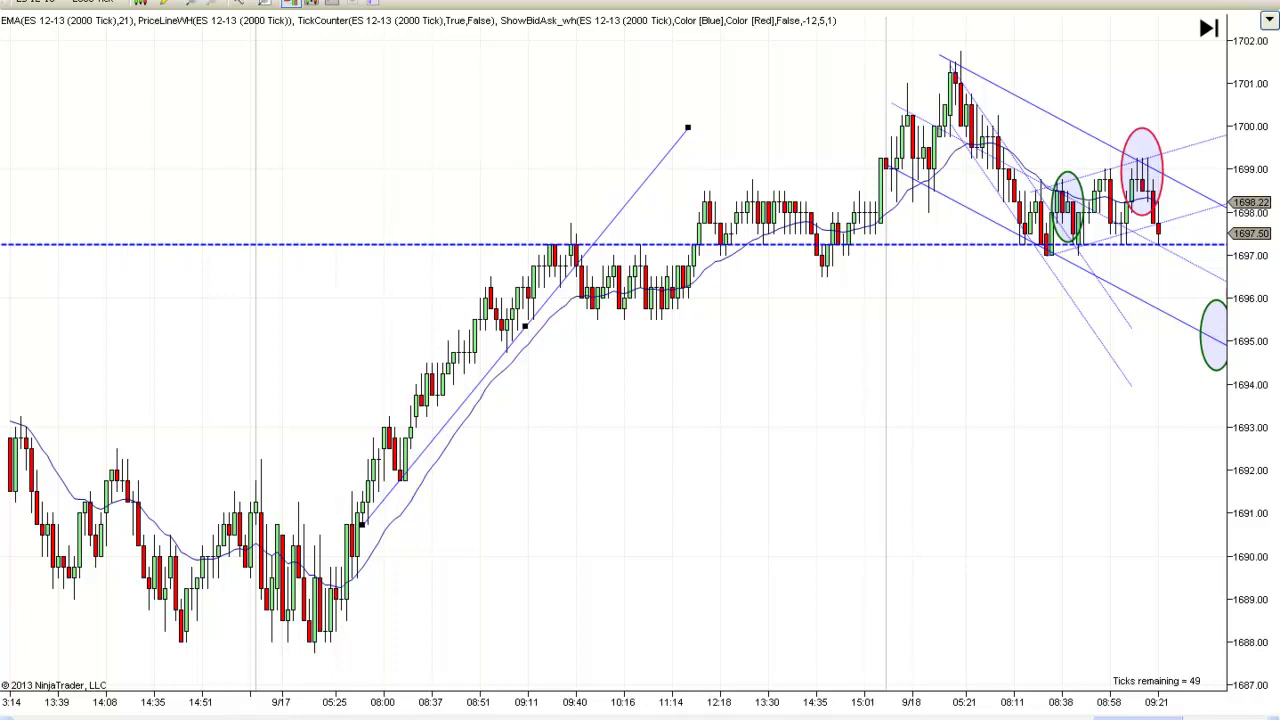
left_click(250, 4)
left_click(285, 38)
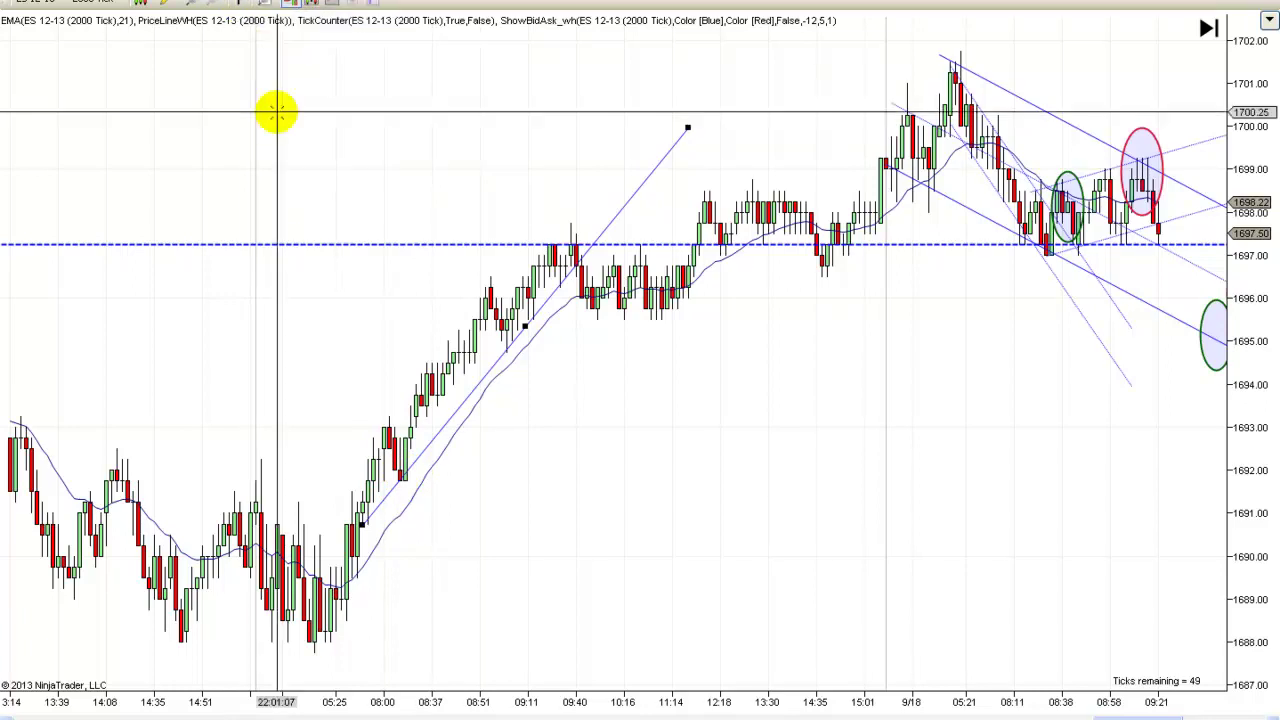
right_click(414, 490)
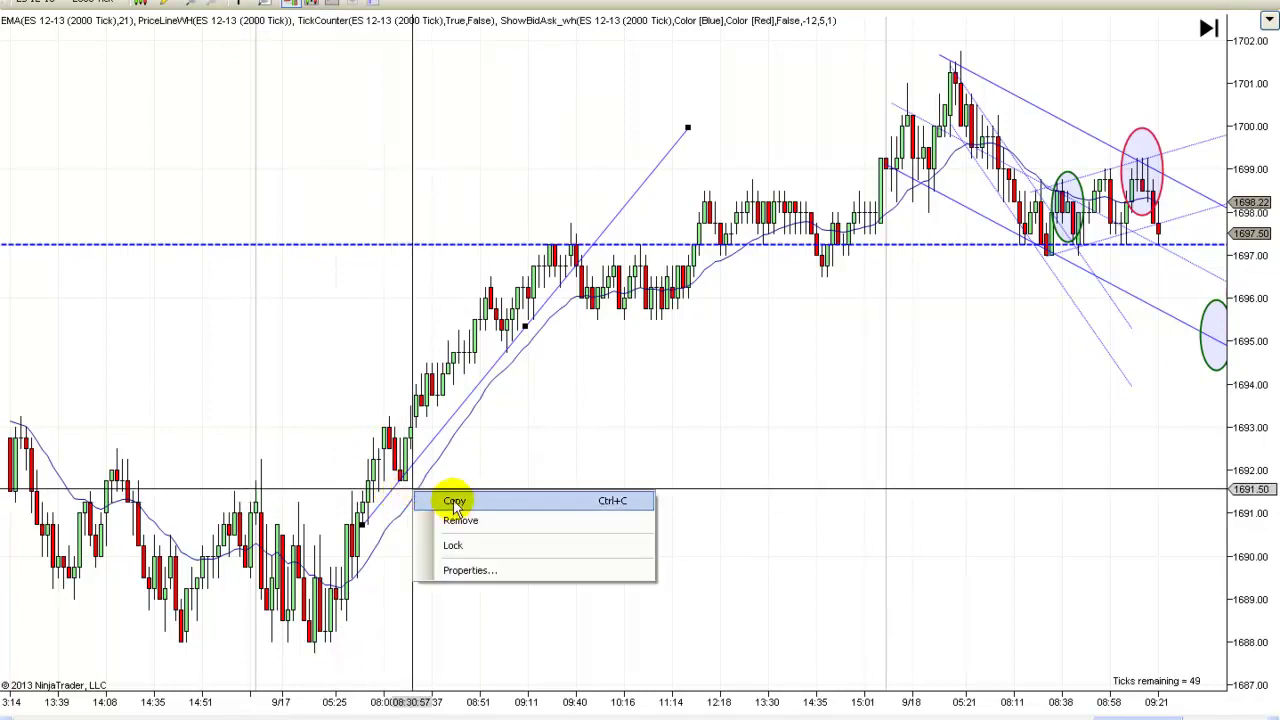
left_click(454, 497)
right_click(512, 460)
left_click(551, 509)
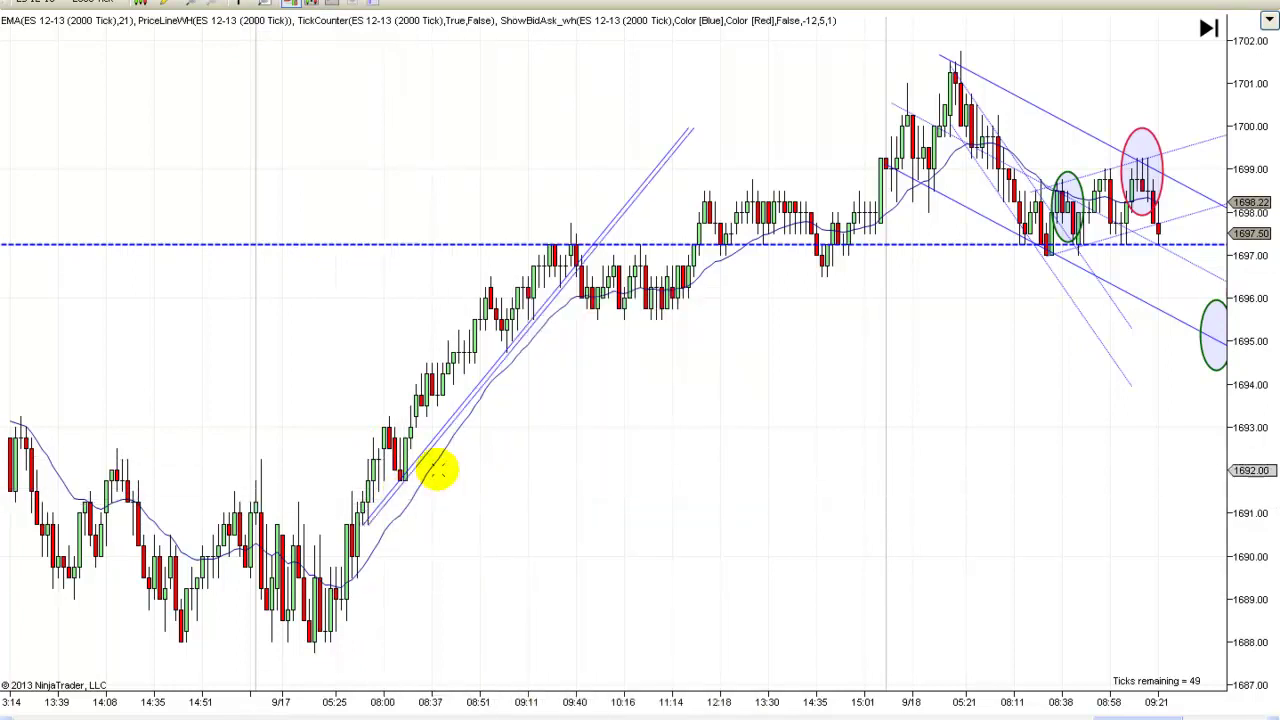
left_click_drag(410, 462, 396, 392)
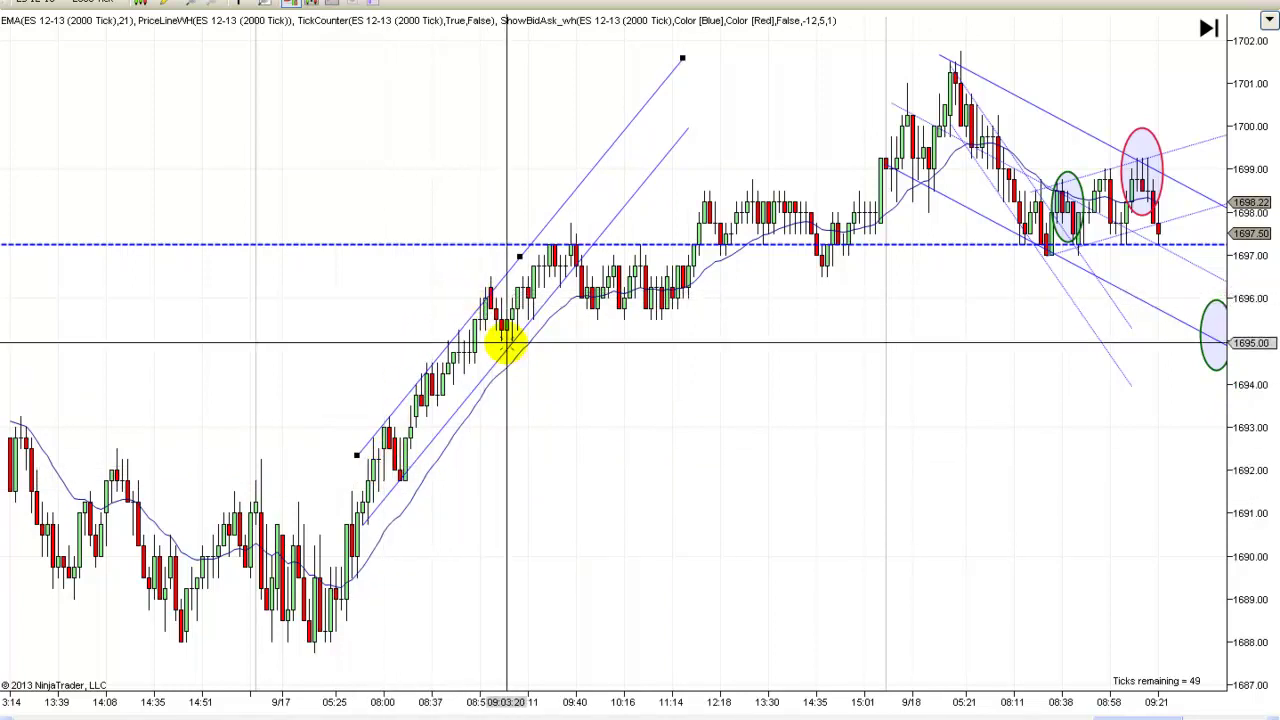
Steepen the upper line by raising its end to about 1701.75, and move the original lower line aside and delete it
left_click_drag(340, 466, 546, 557)
left_click(425, 365)
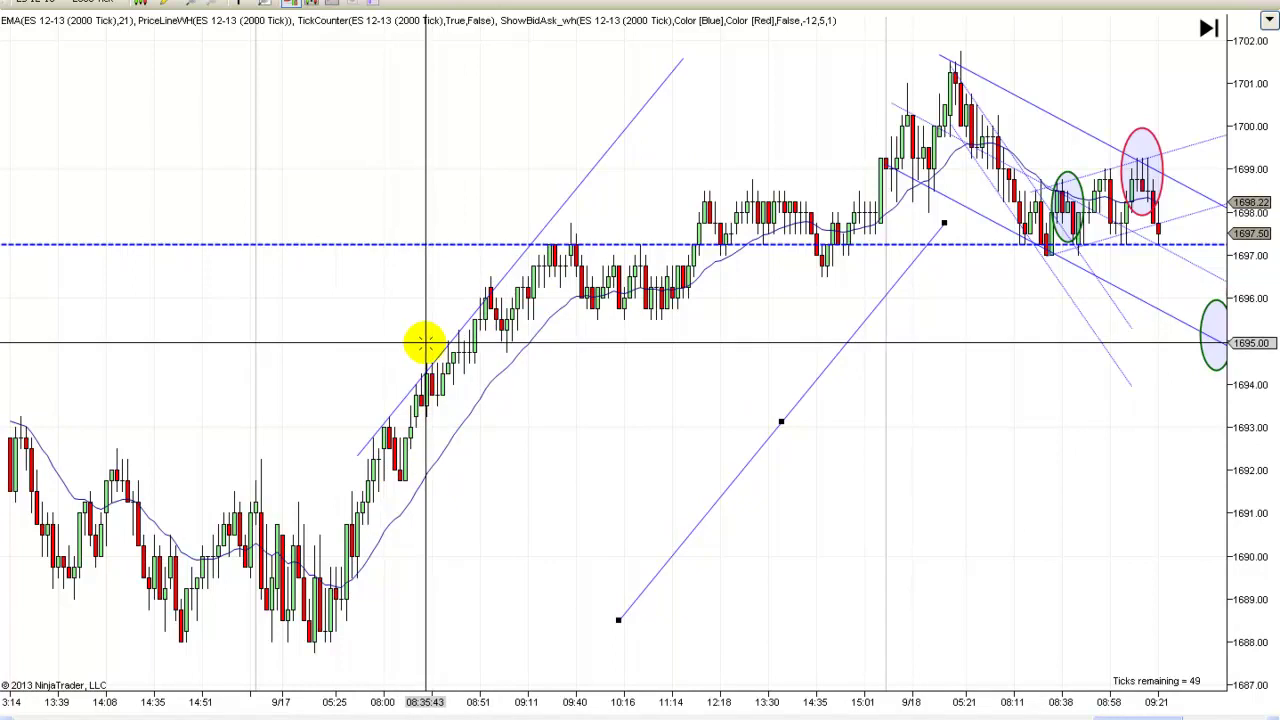
left_click_drag(680, 70, 677, 47)
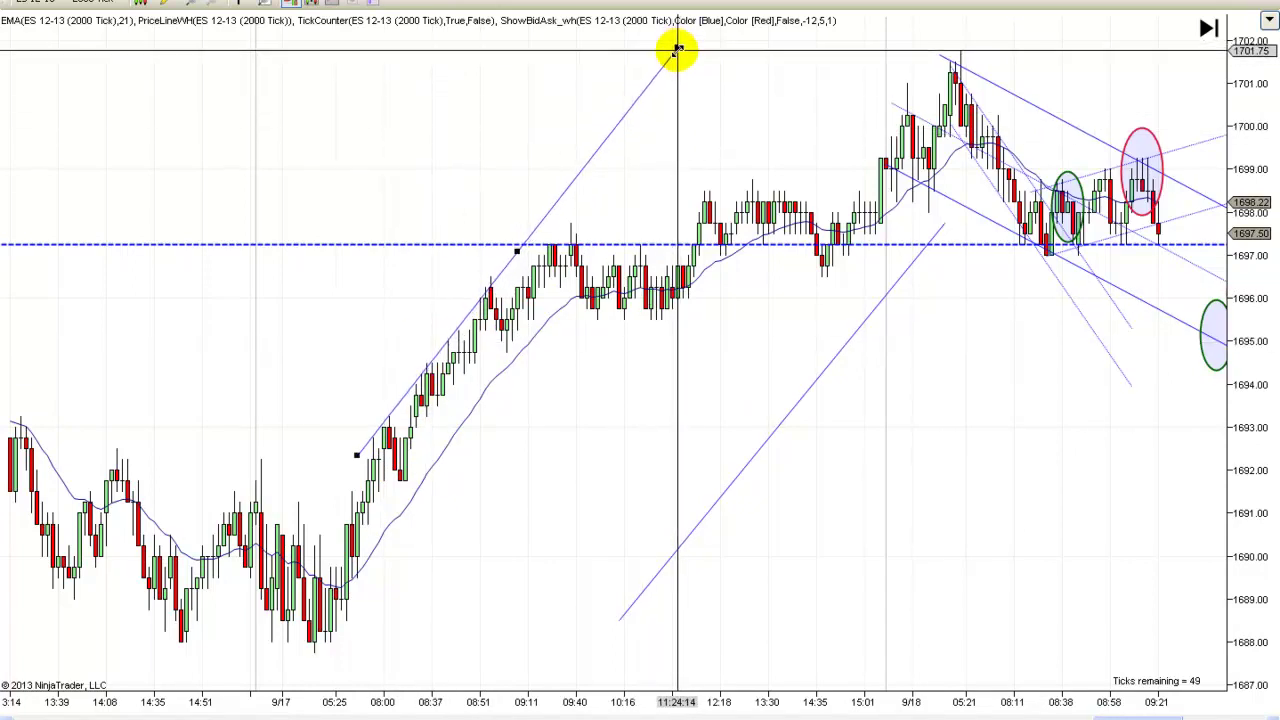
left_click(731, 487)
key("Delete")
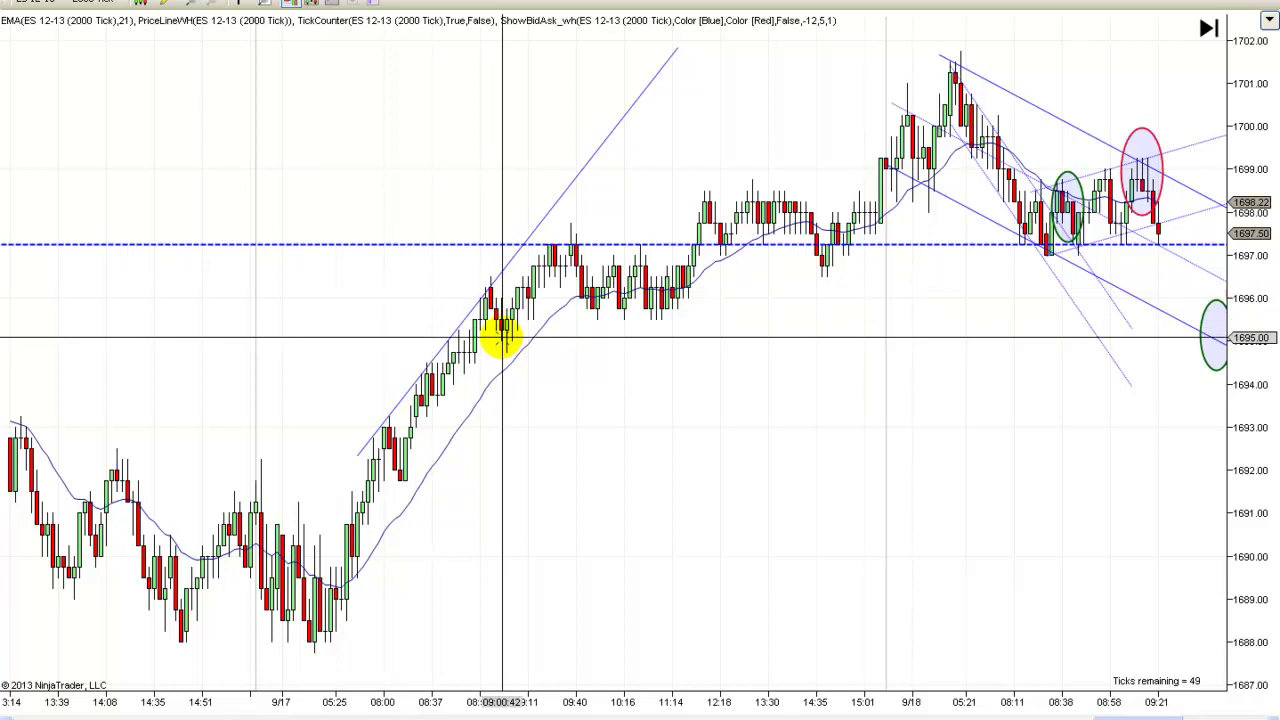
Duplicate the steep rising line and place the copy along the lows of the 9/17 morning rise
right_click(422, 375)
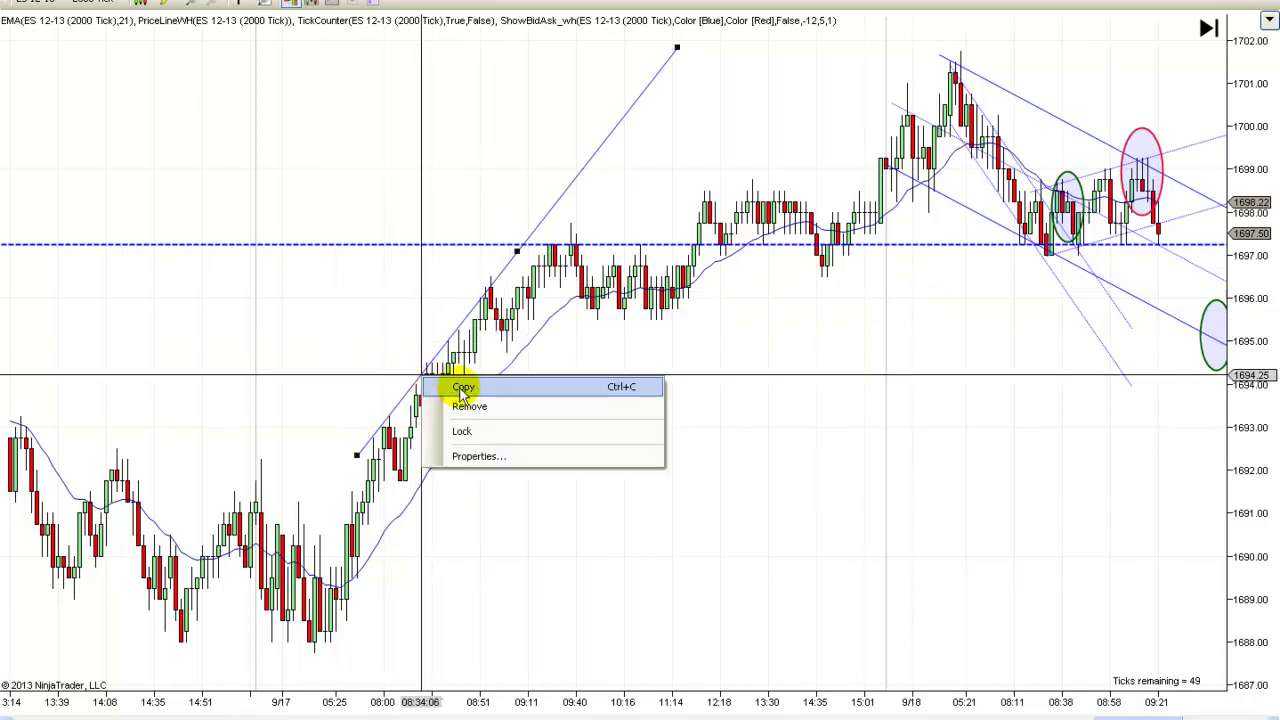
left_click(561, 426)
right_click(561, 426)
left_click(604, 511)
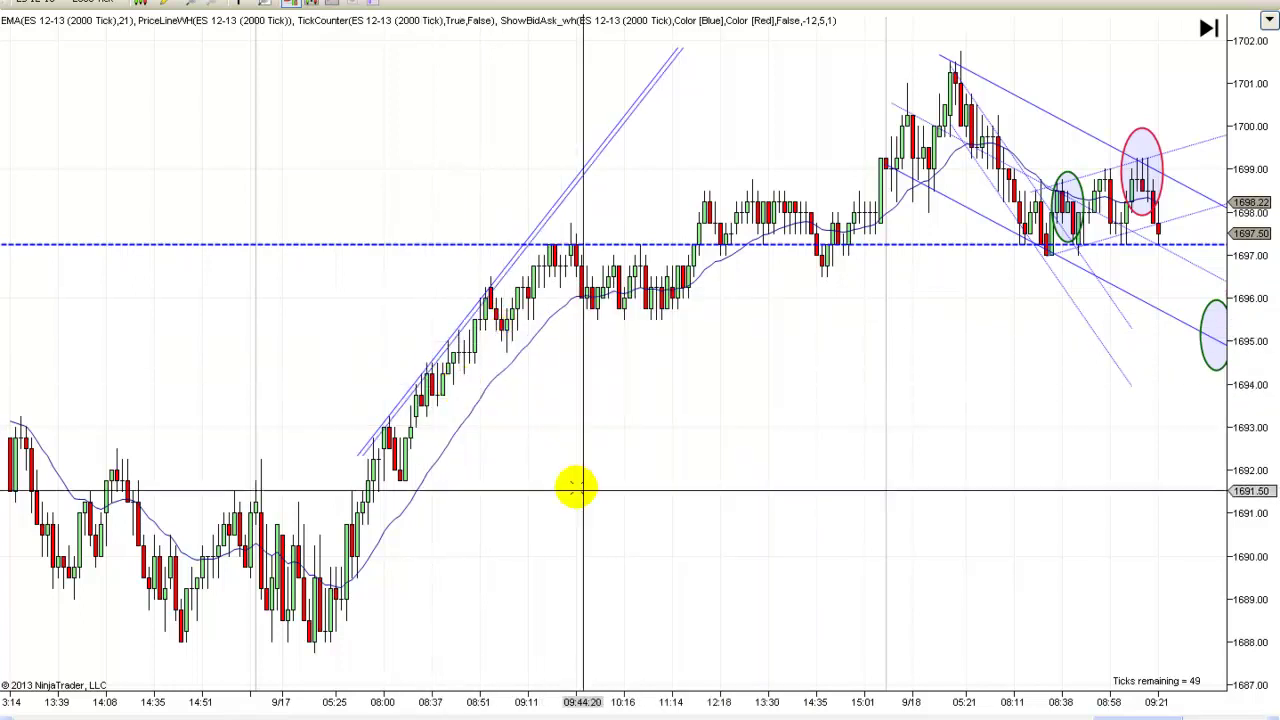
left_click_drag(683, 468, 1049, 470)
mouse_move(585, 360)
left_mouse_down()
mouse_move(771, 343)
mouse_move(877, 352)
mouse_move(862, 352)
left_mouse_up()
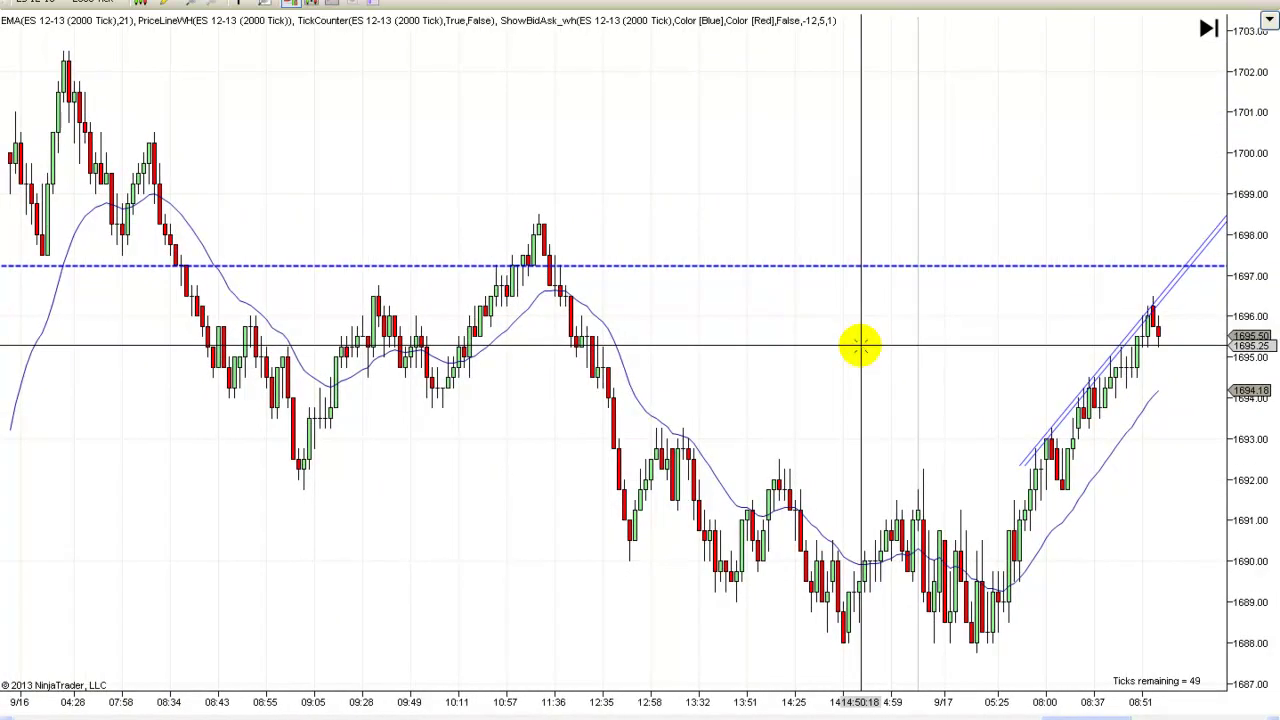
left_click(1064, 422)
left_click_drag(1064, 422, 1095, 452)
Examine the chart from the 9/17 rising channel through the 9/18 declining channel to the afternoon rally
scroll(1152, 514, "down", 5)
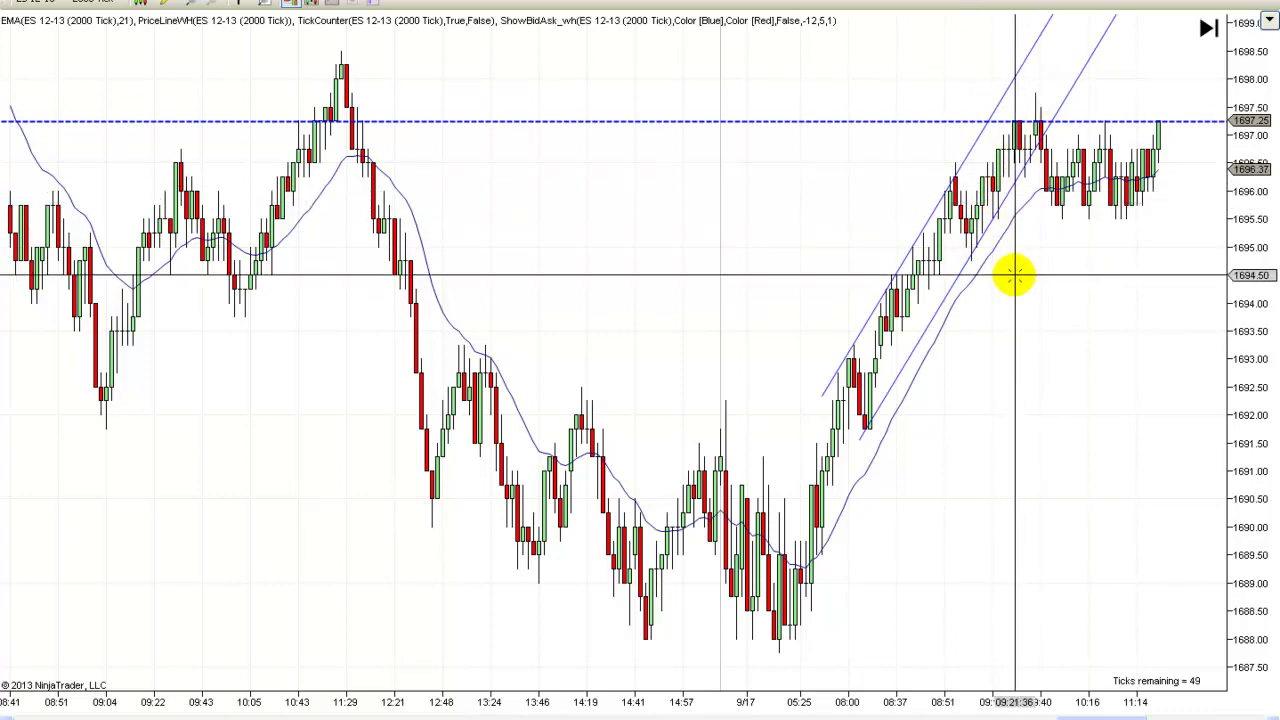
middle_click(1030, 140)
middle_click(969, 463)
scroll(969, 463, "down", 8)
scroll(836, 494, "down", 4)
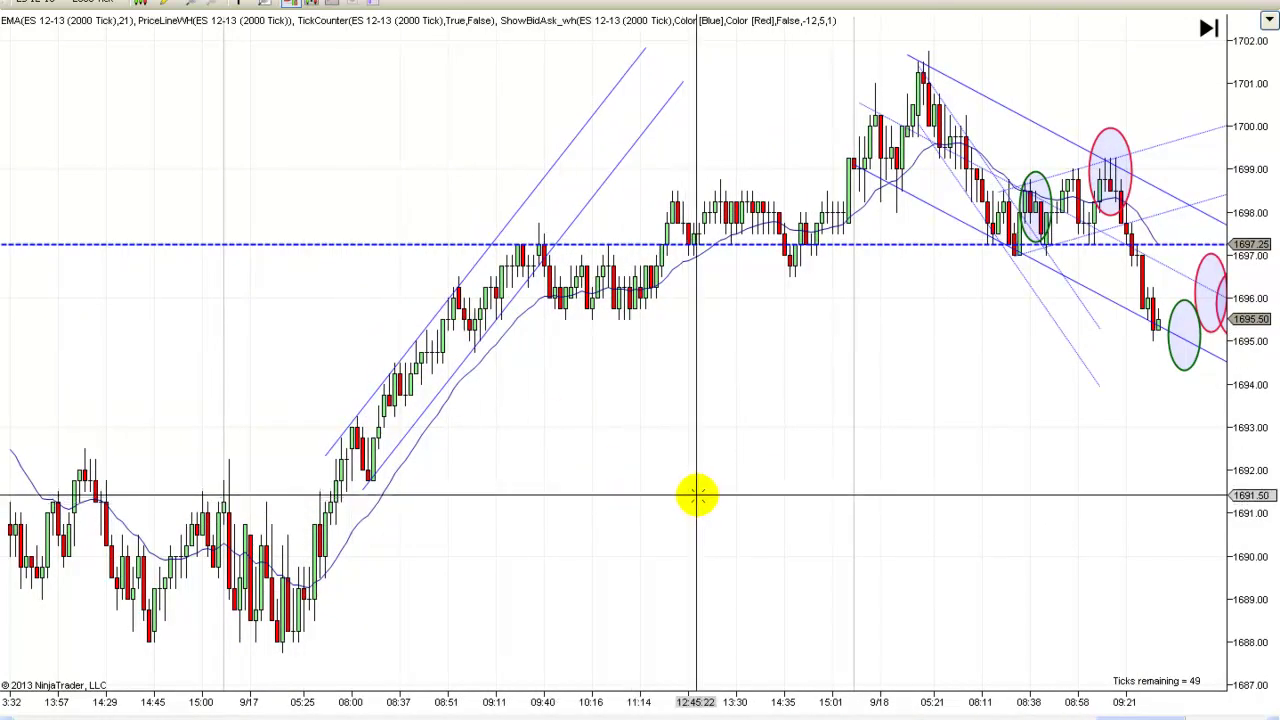
scroll(697, 500, "down", 6)
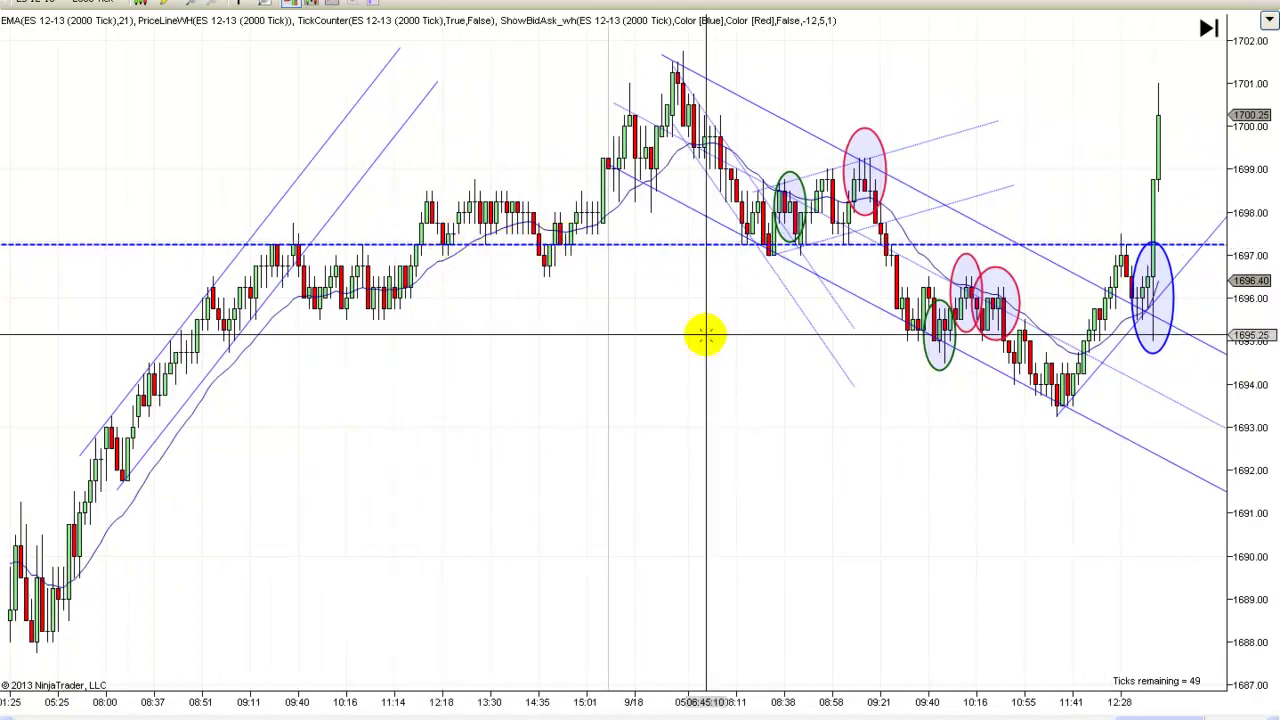
scroll(783, 334, "down", 10)
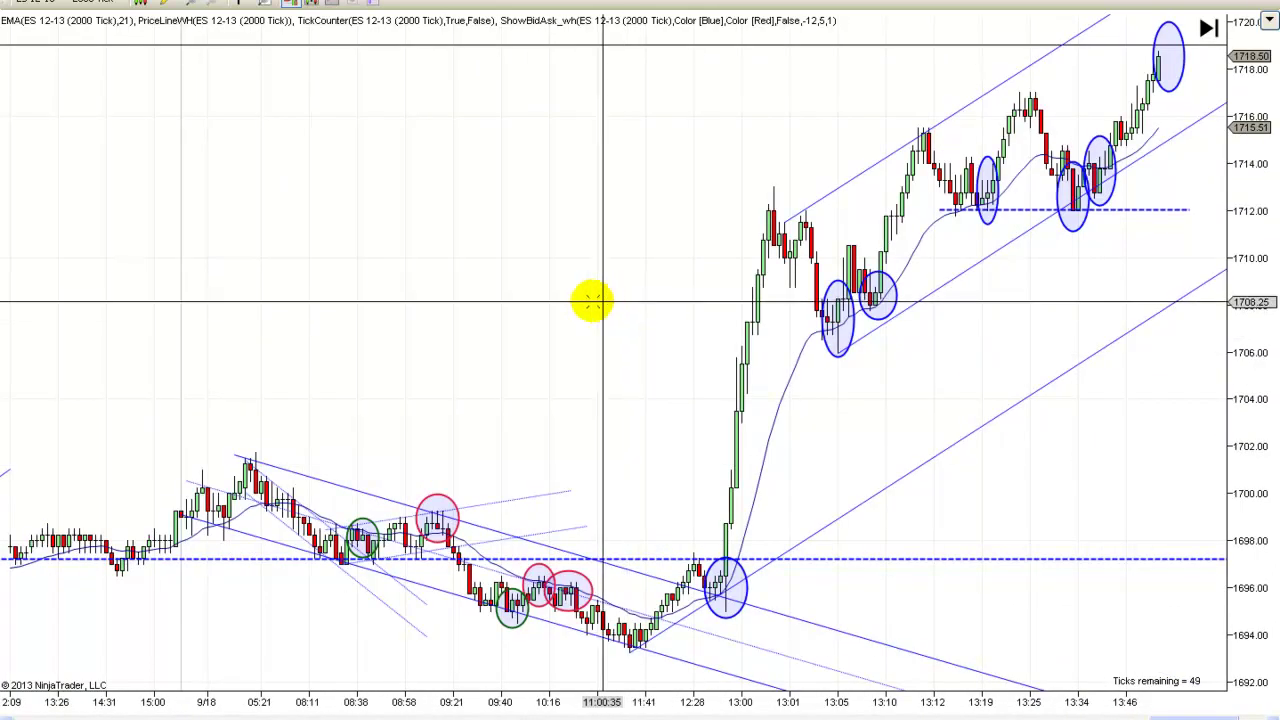
scroll(591, 297, "down", 7)
scroll(1226, 543, "up", 4)
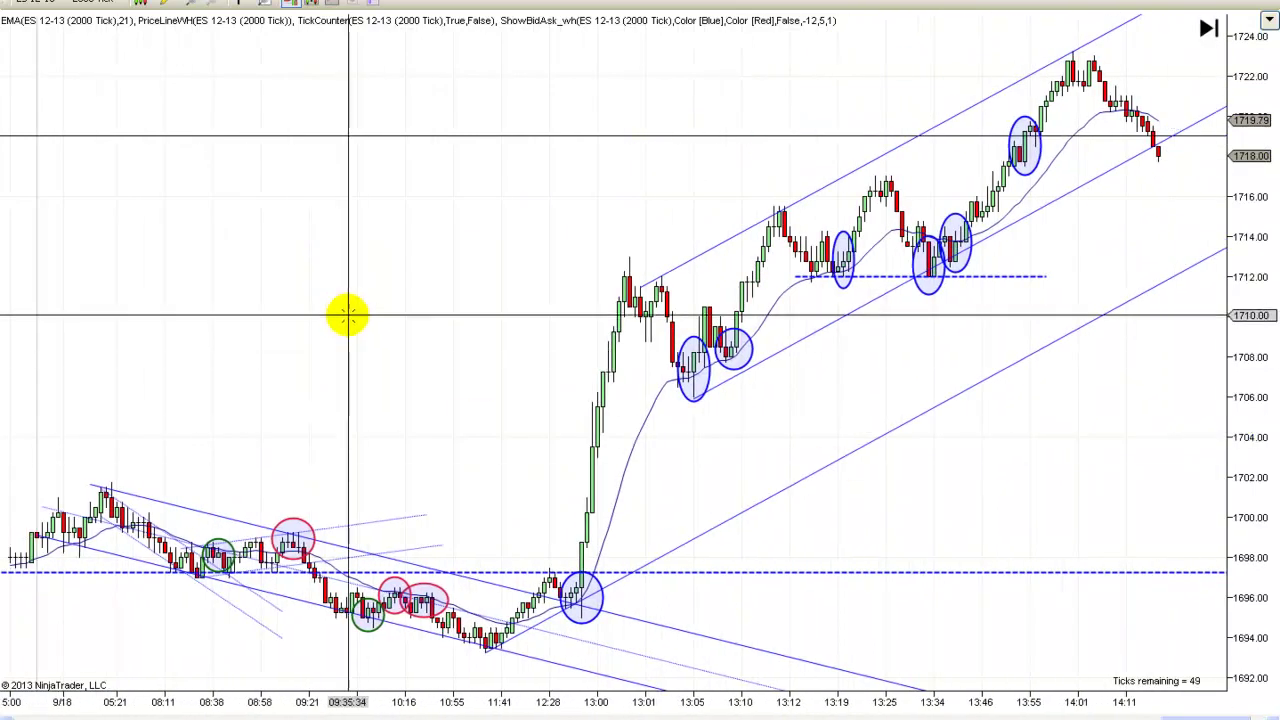
left_click_drag(346, 314, 545, 292)
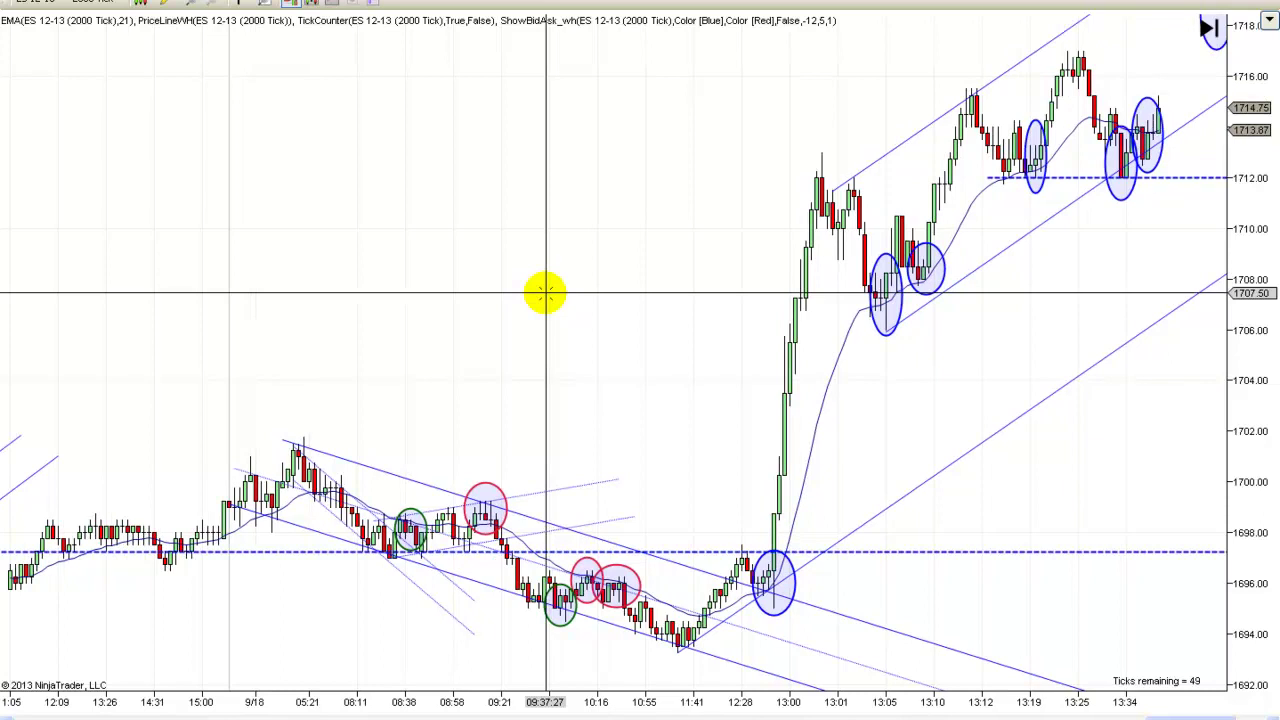
Switch the chart cursor back to the plain pointer and bring the end of the 9/18 session into view
left_click(240, 3)
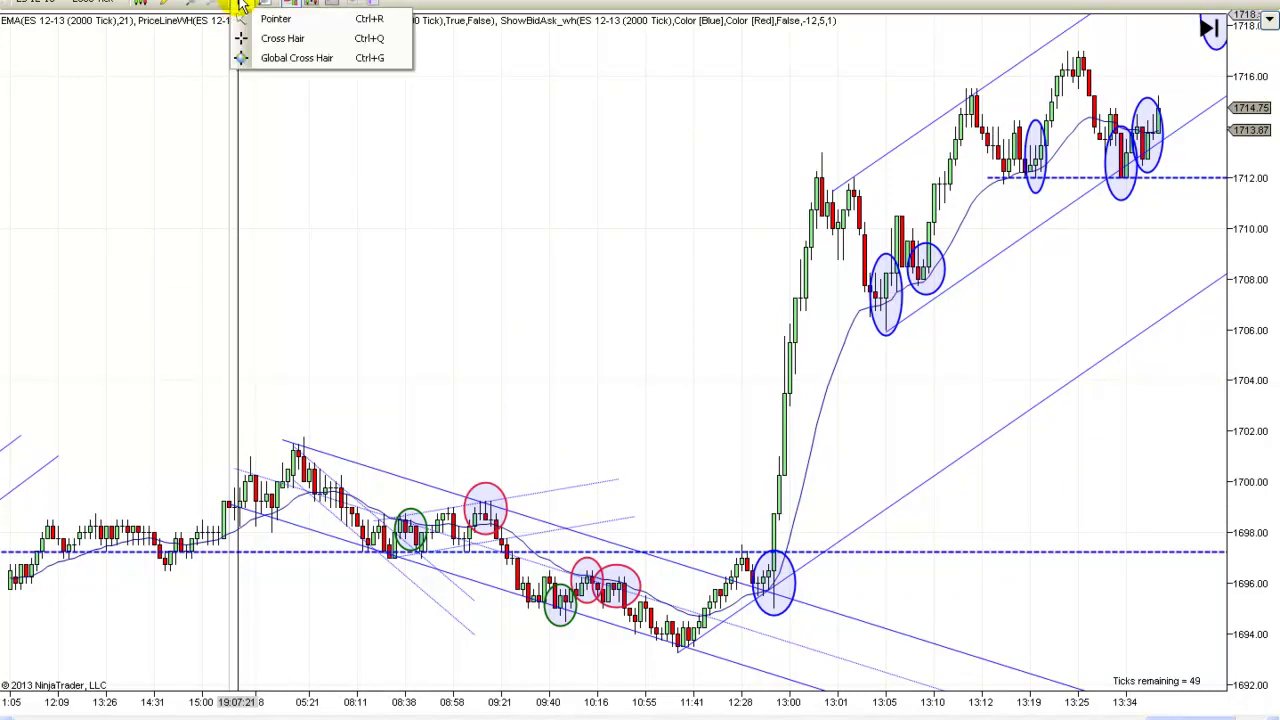
left_click(270, 18)
left_click_drag(566, 158, 134, 218)
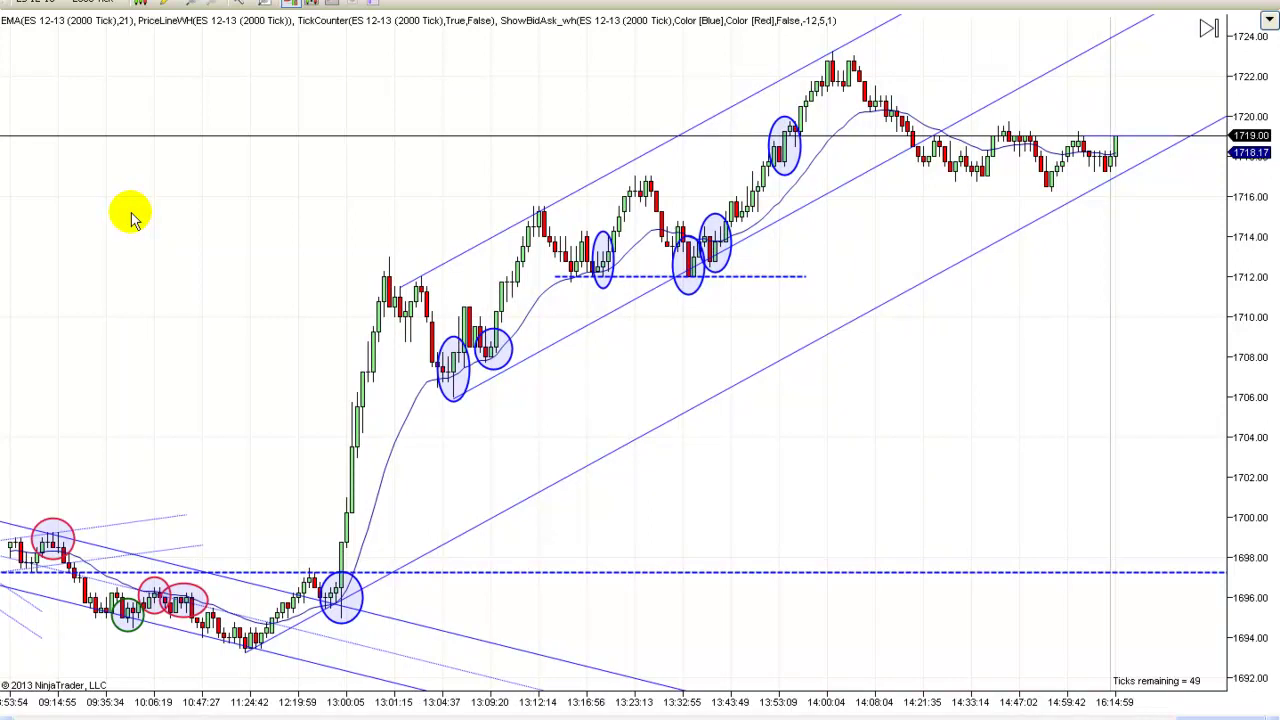
Examine the 9/18 breakout from the declining channel, the afternoon rising channel with its circled entries, and the price action at the session's end
left_click_drag(133, 220, 161, 218)
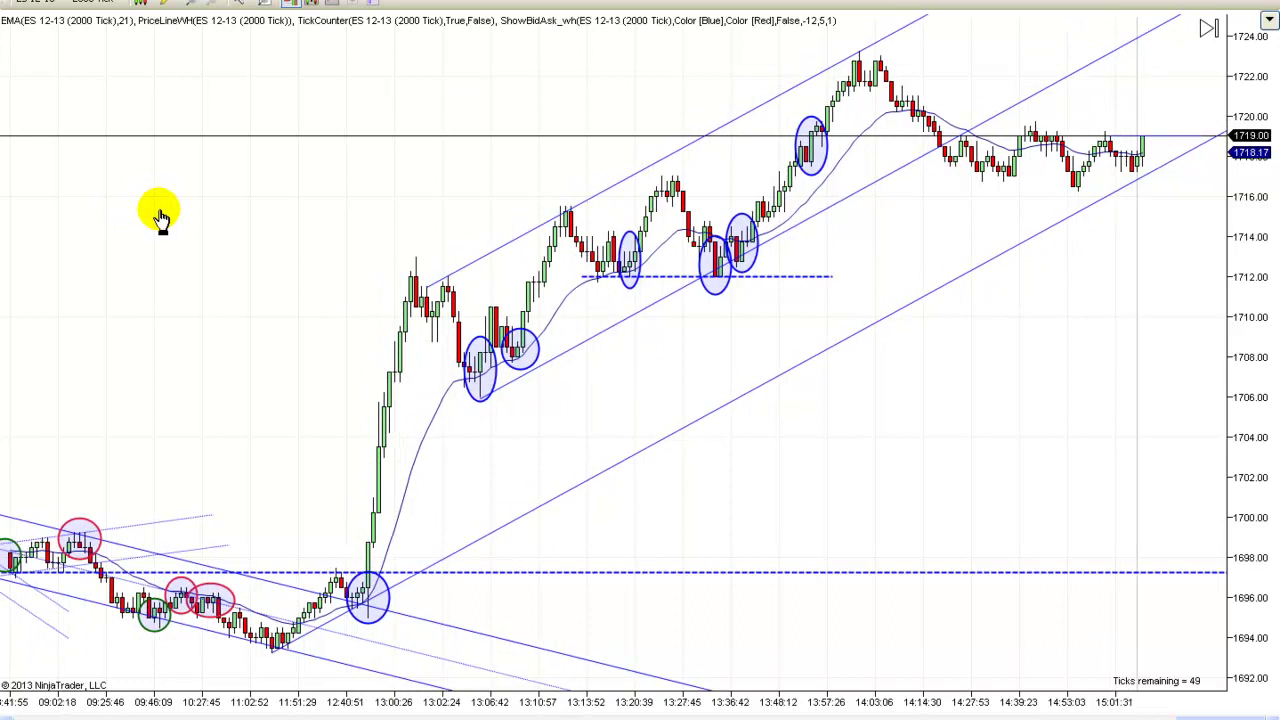
left_click_drag(161, 218, 121, 235)
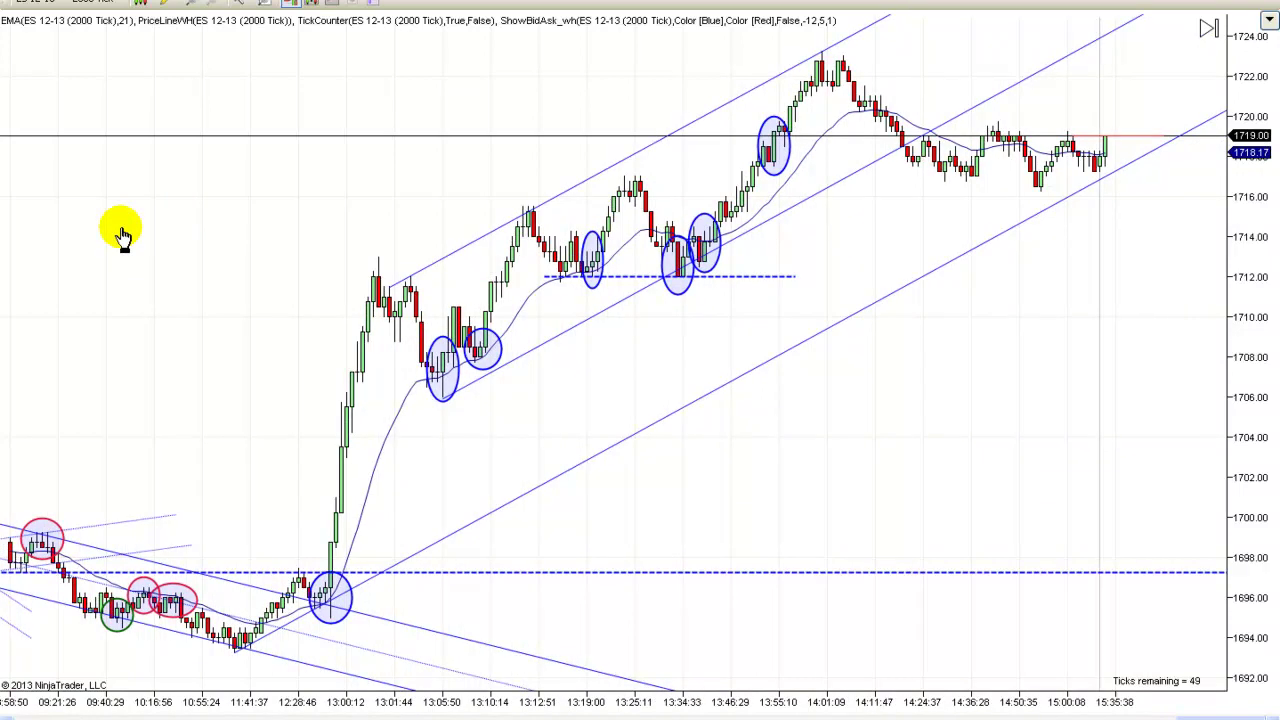
left_click_drag(121, 235, 441, 218)
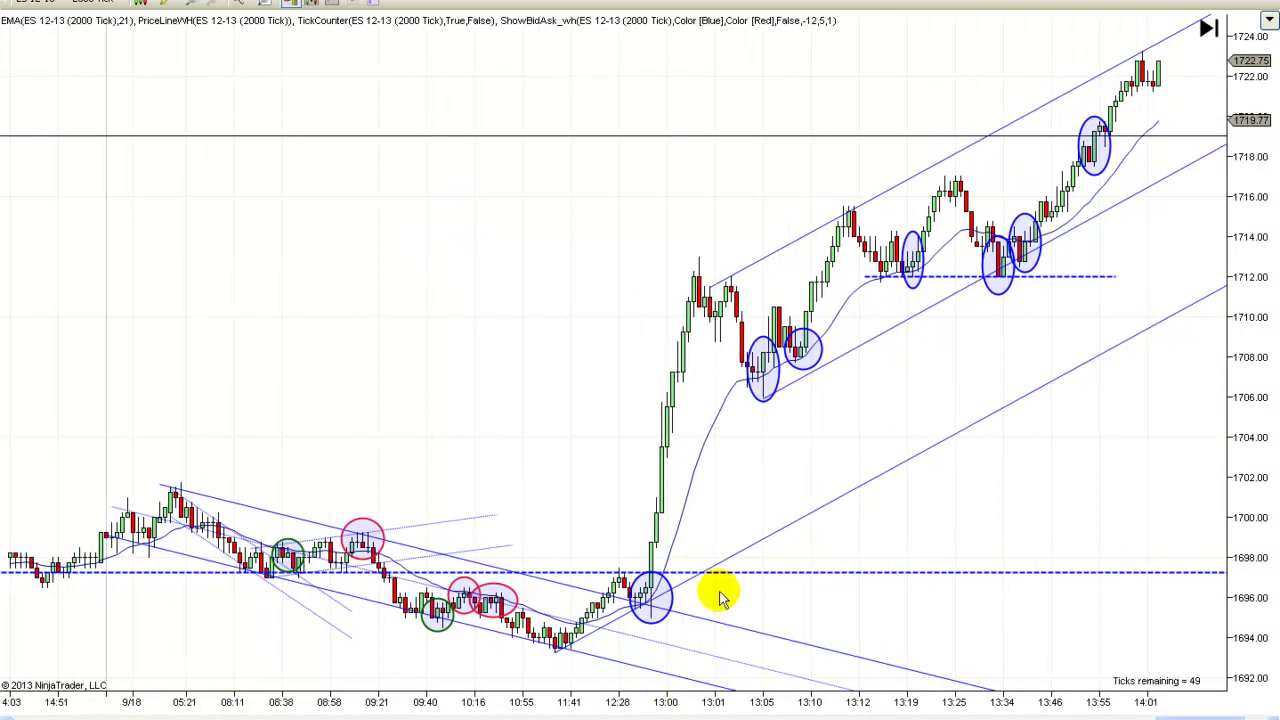
scroll(223, 323, "down", 8)
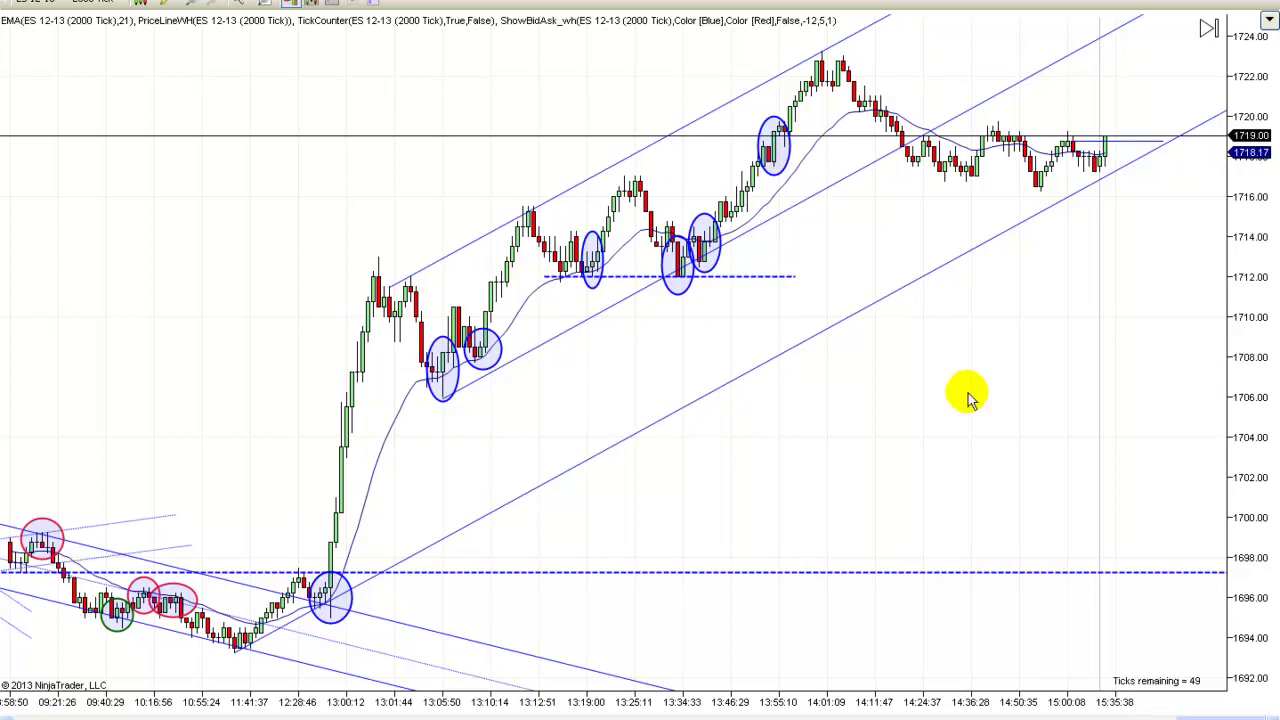
scroll(968, 398, "down", 3)
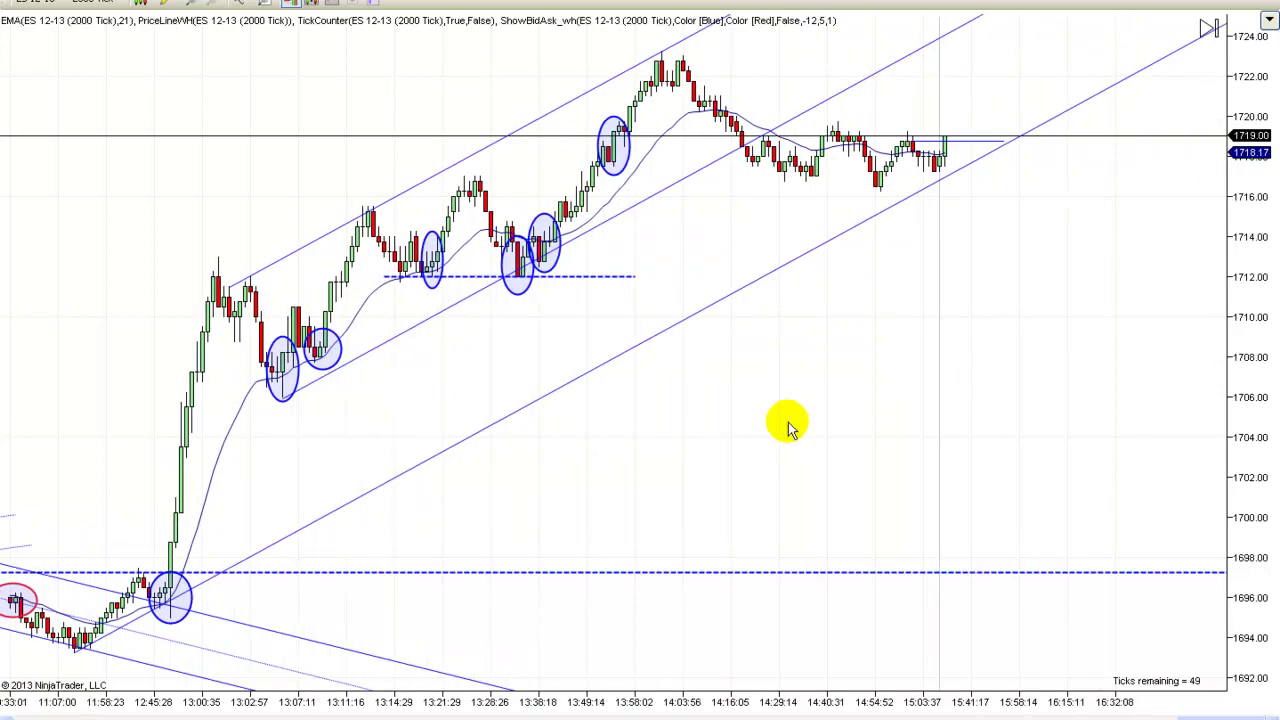
left_click_drag(786, 421, 847, 412)
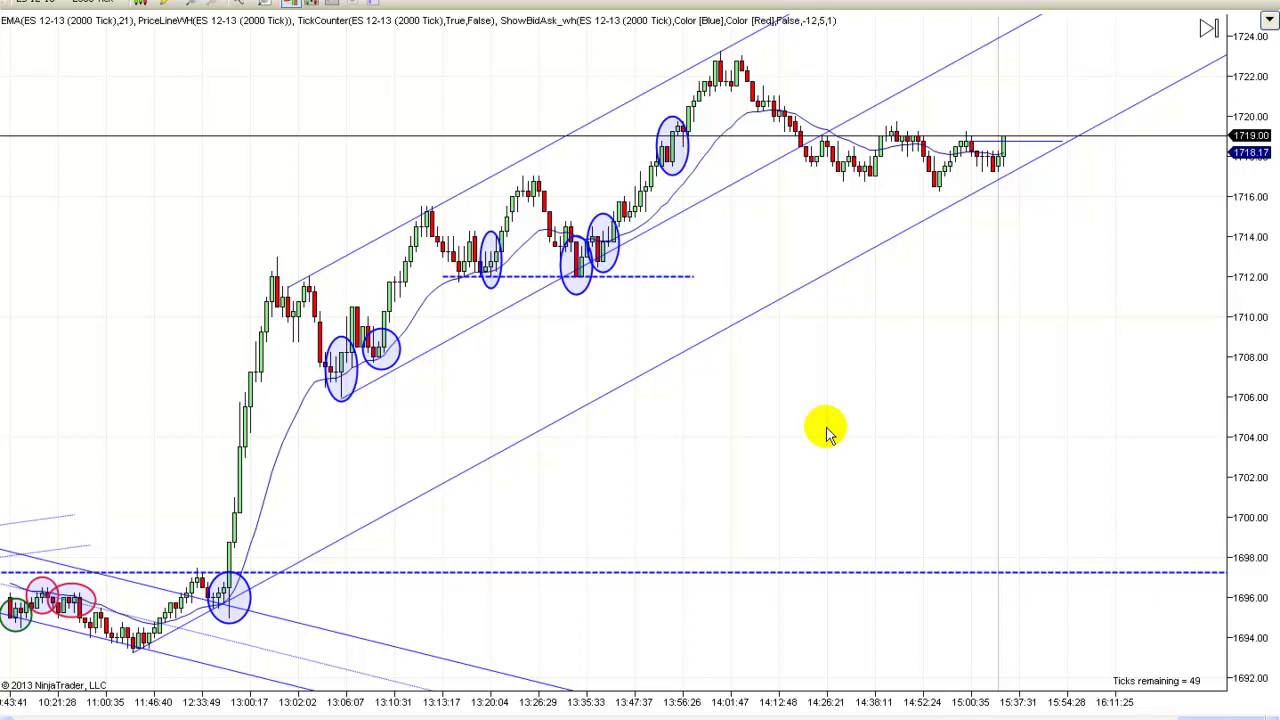
scroll(827, 432, "up", 3)
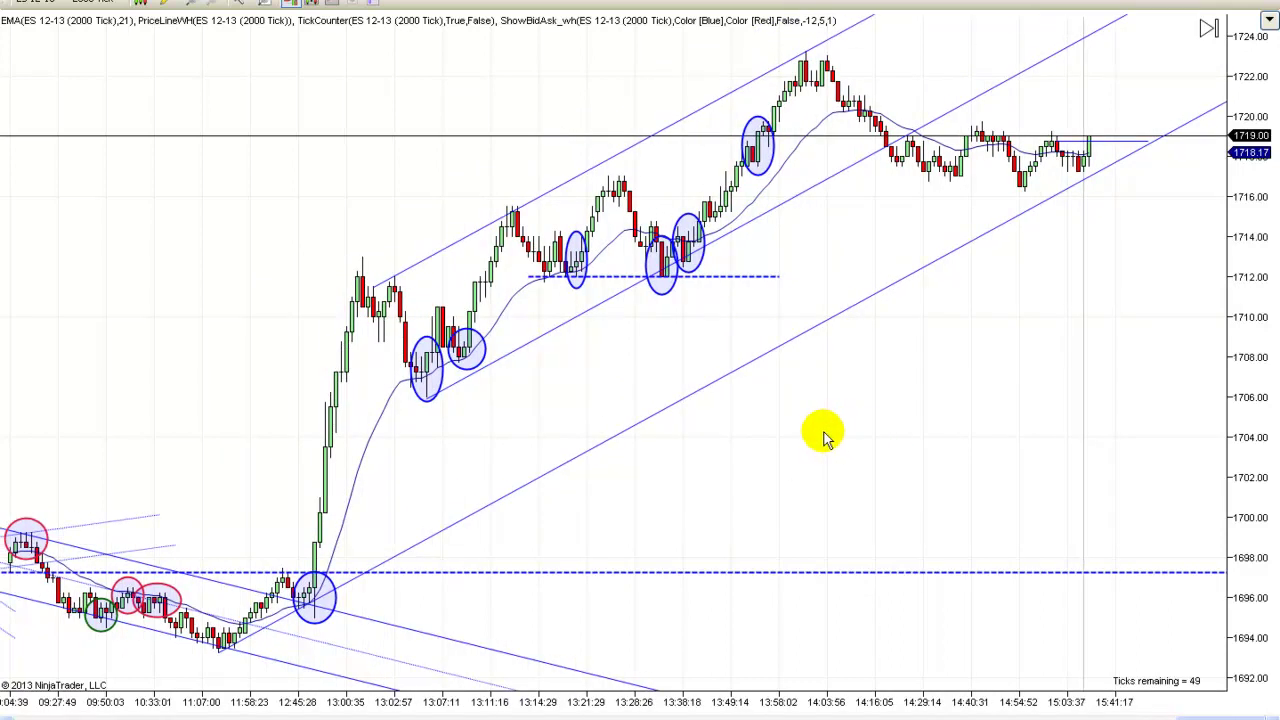
scroll(818, 437, "up", 1)
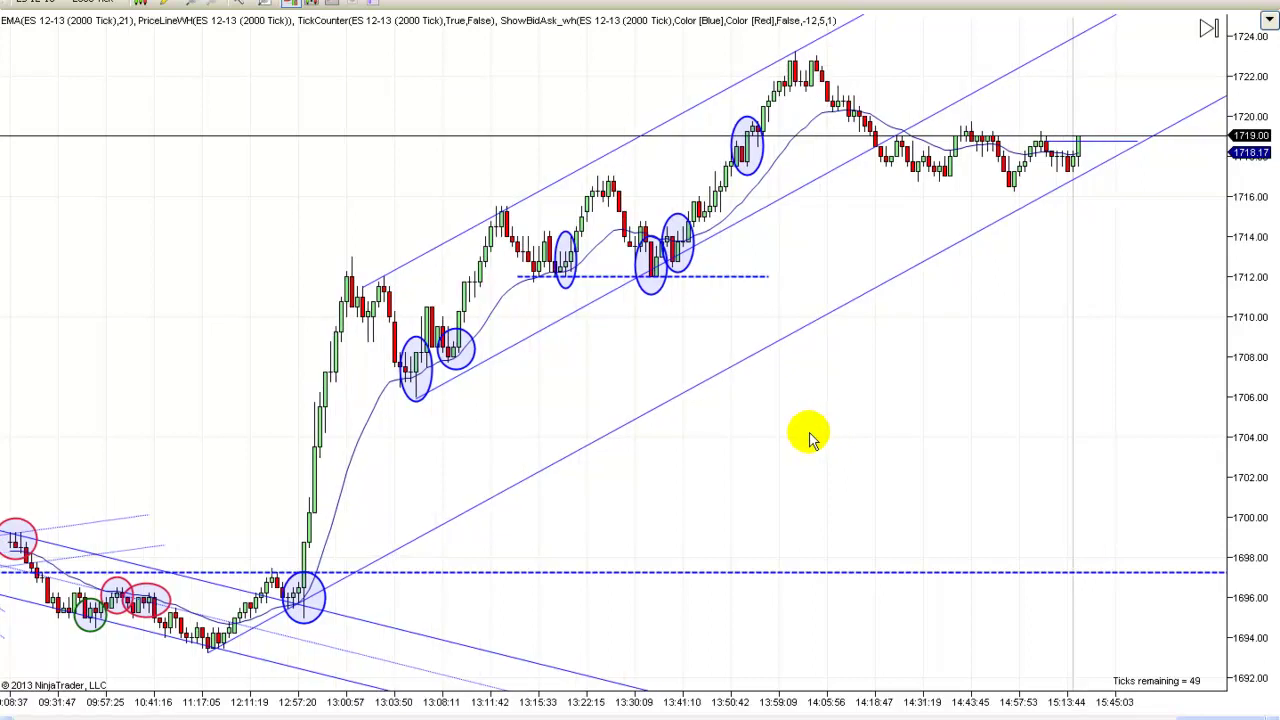
scroll(890, 415, "up", 1)
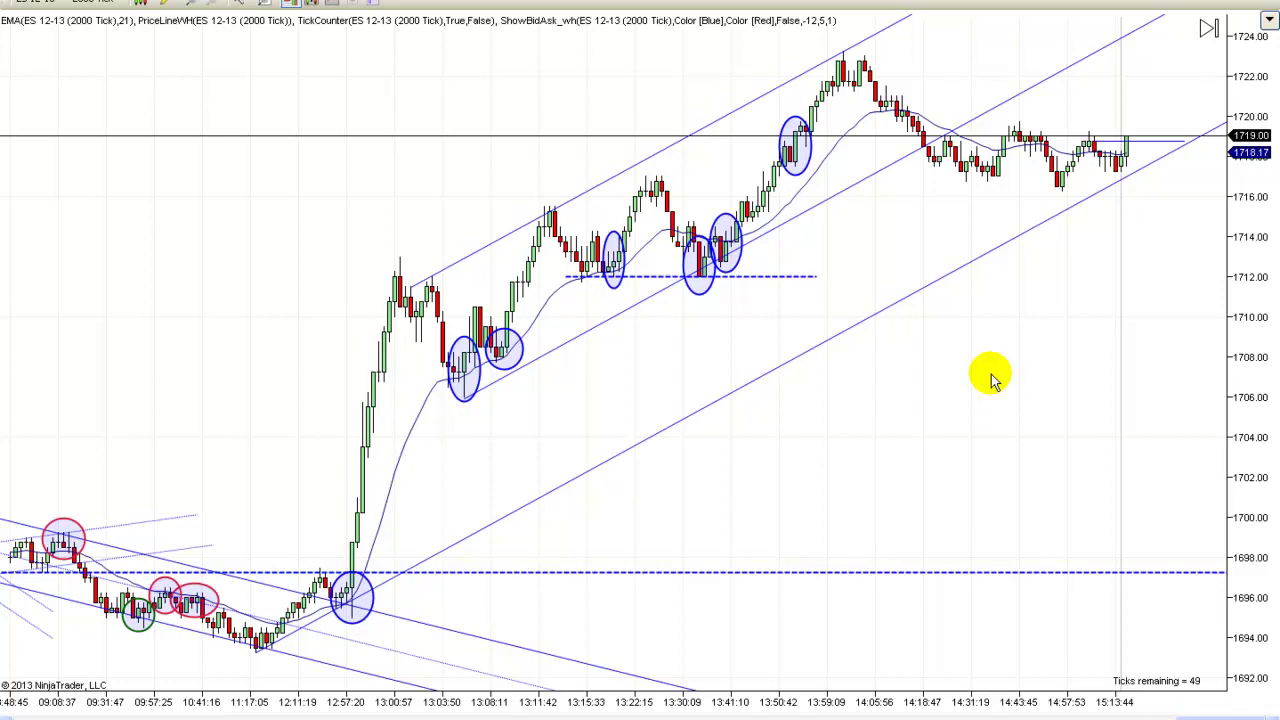
scroll(990, 378, "down", 2)
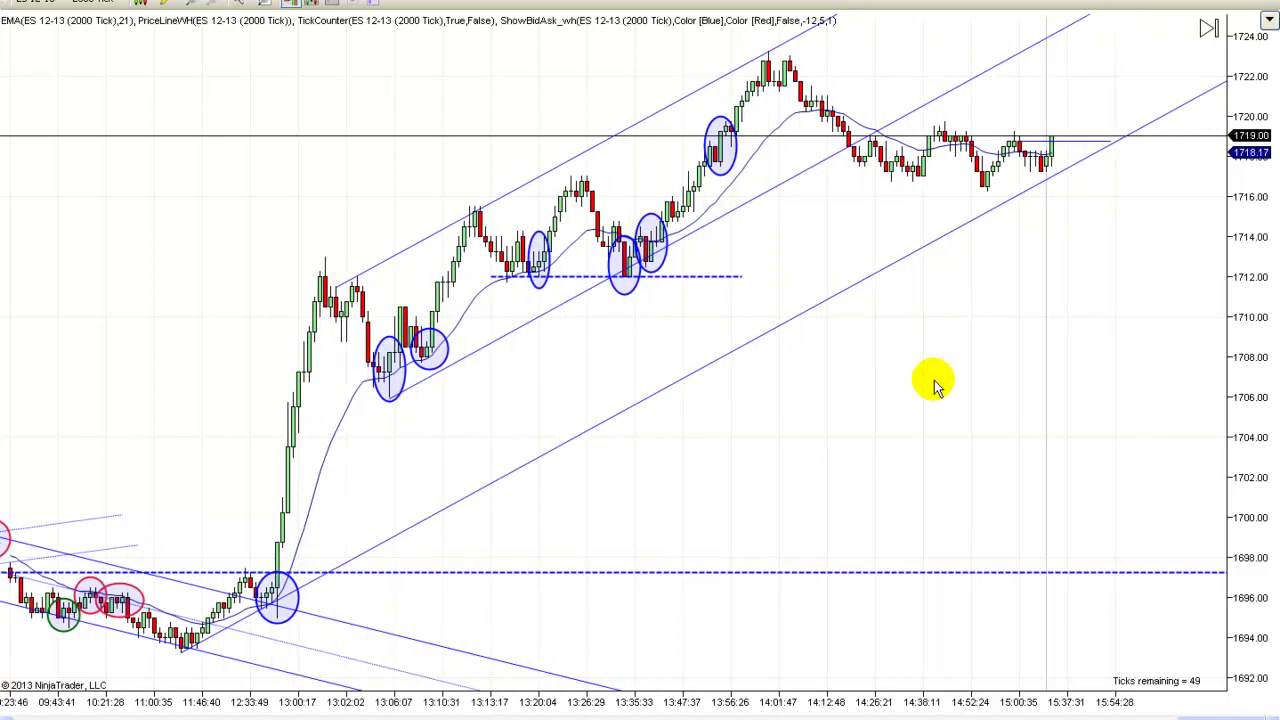
scroll(929, 386, "down", 1)
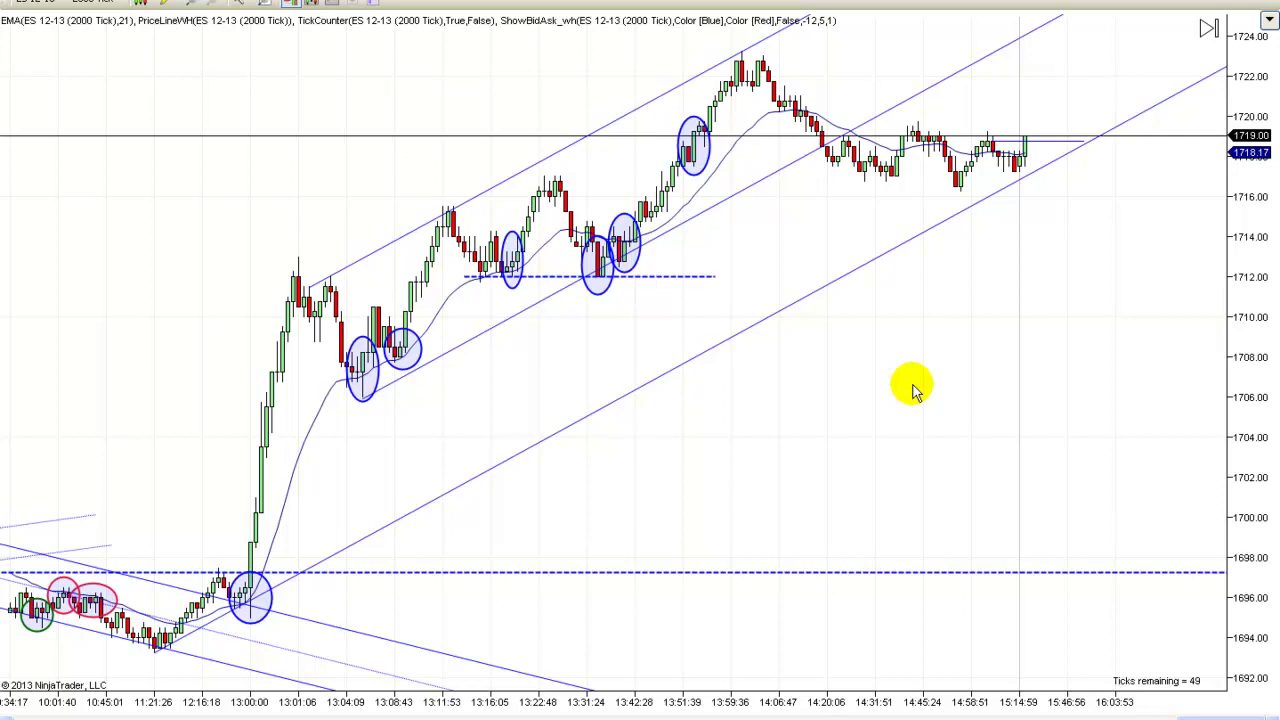
scroll(1177, 357, "up", 7)
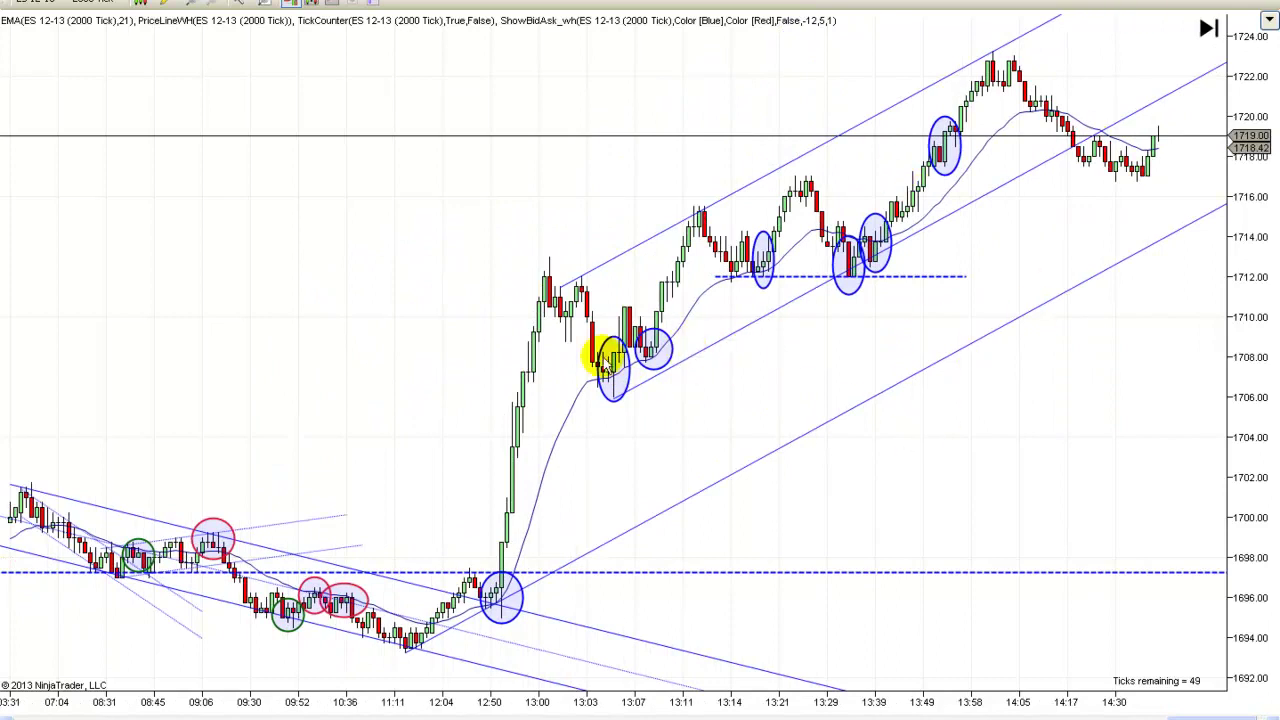
scroll(443, 231, "up", 7)
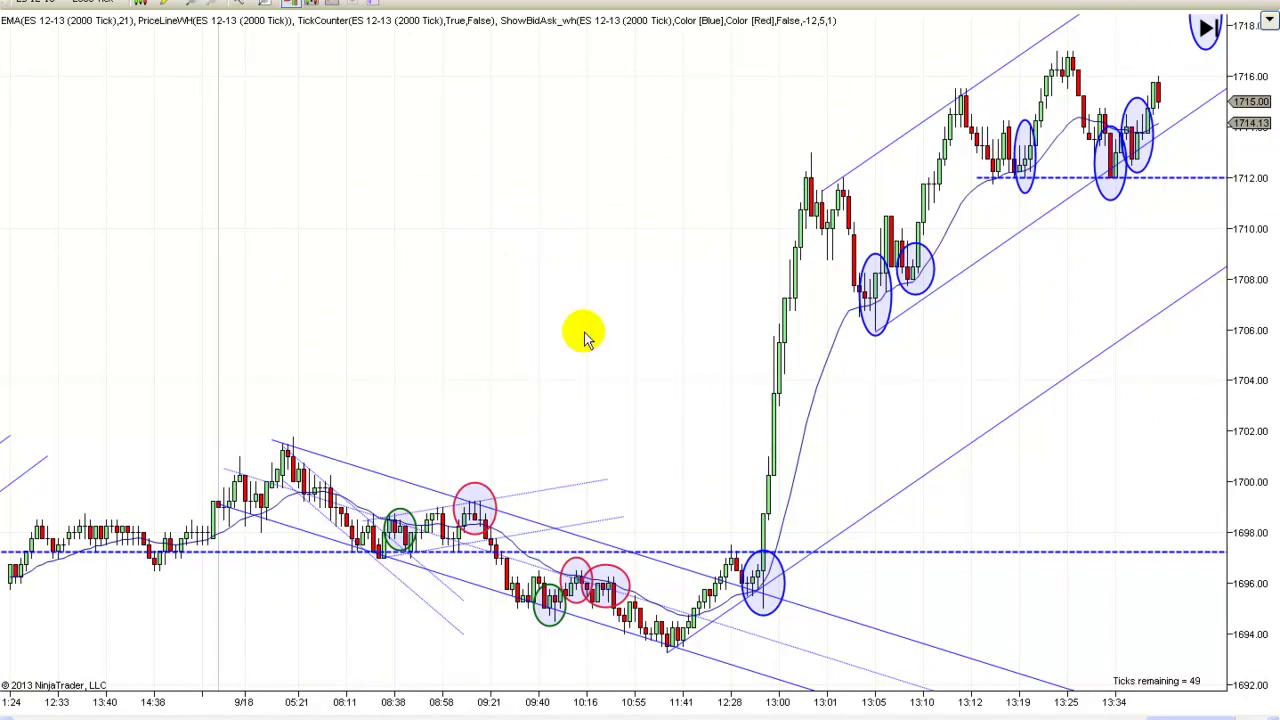
left_click_drag(603, 323, 300, 325)
scroll(917, 437, "down", 3)
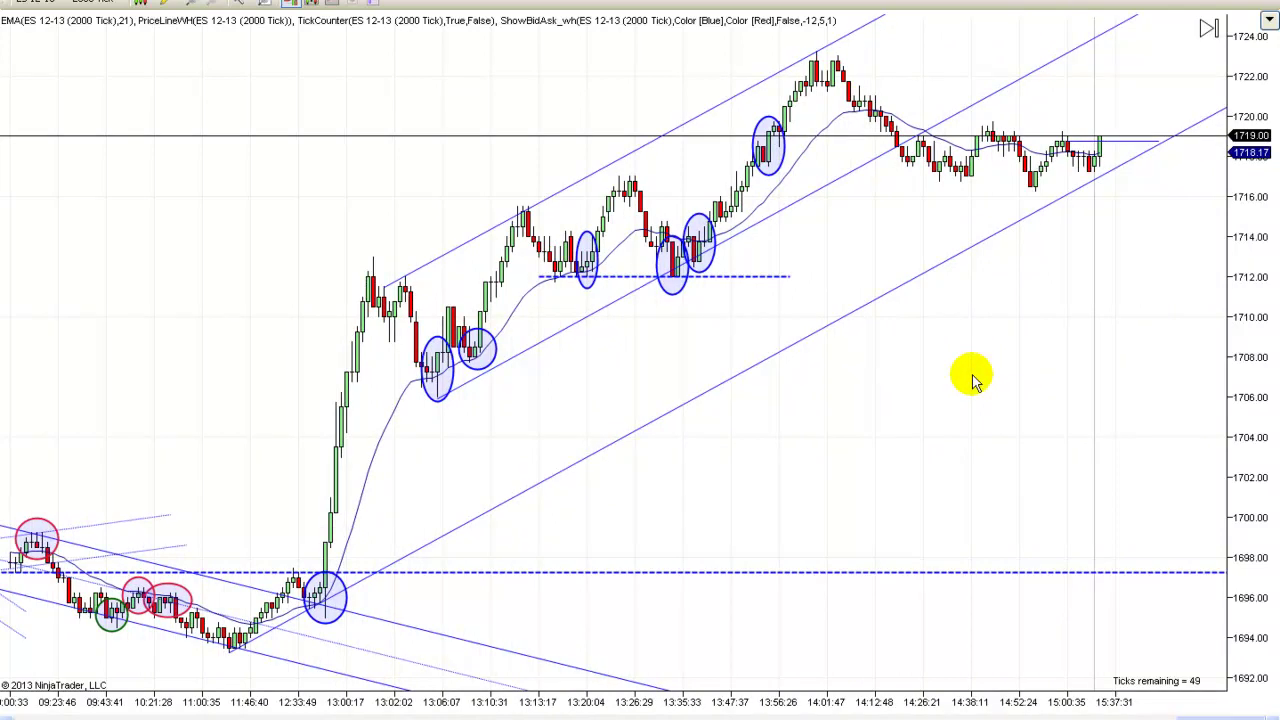
scroll(940, 385, "down", 1)
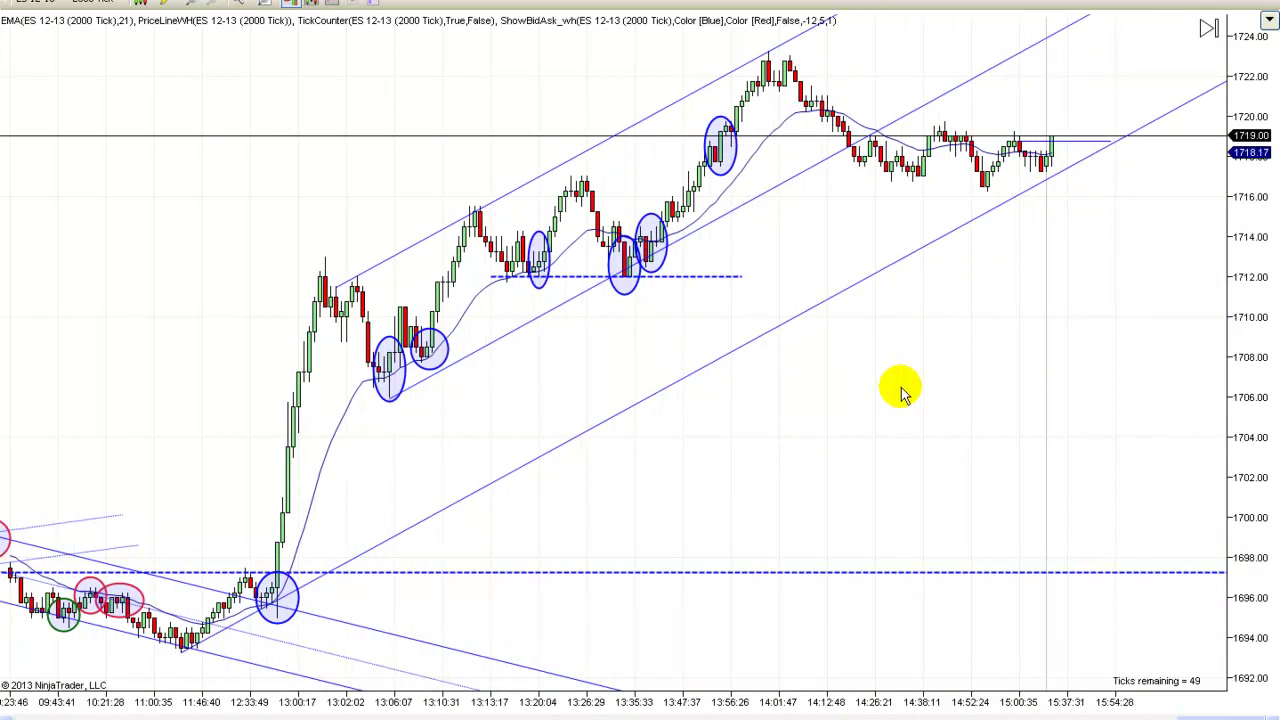